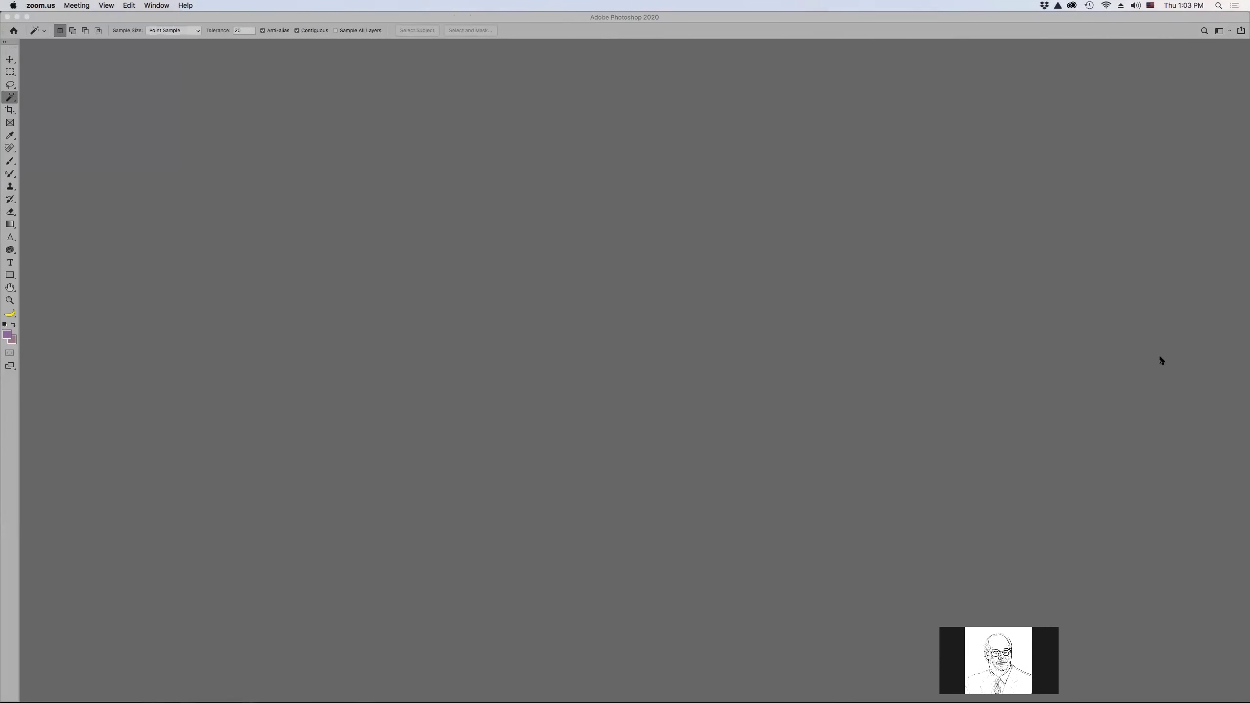
- Switch to Adobe Bridge, pick the YMCA_0020.NEF parking lot photo, and open it through Camera Raw into Photoshop
key(super+Tab)
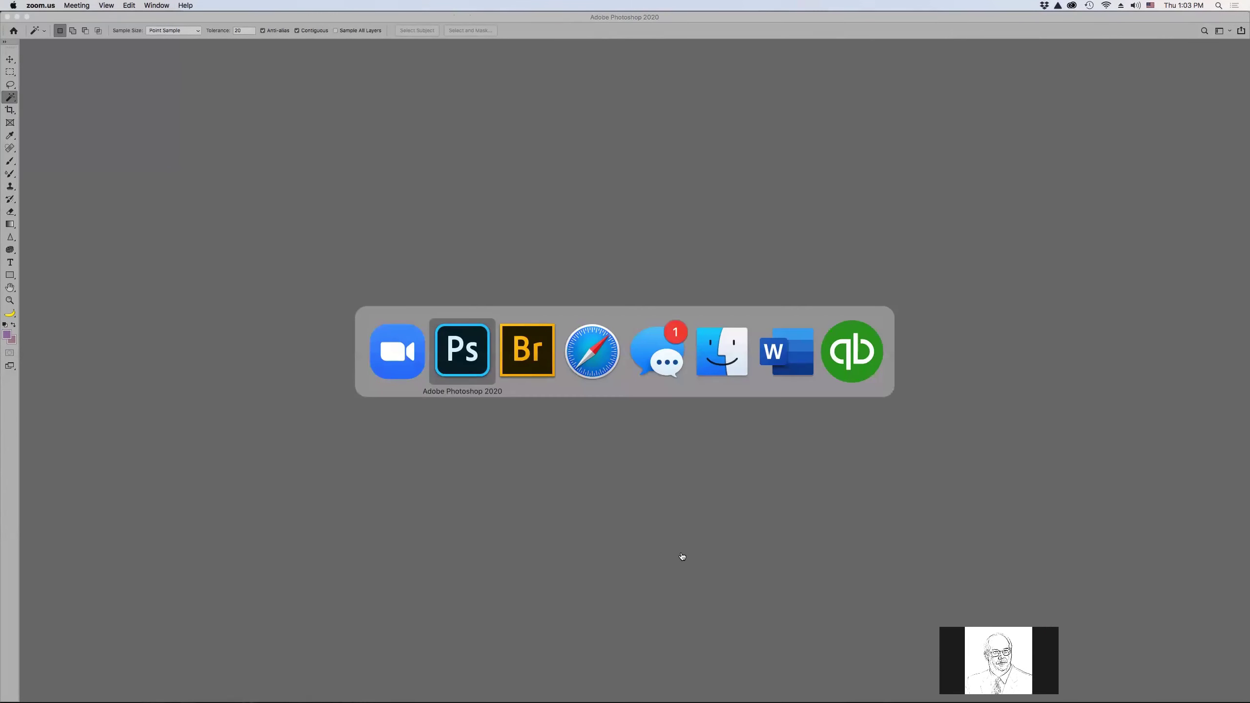
key(super+Tab)
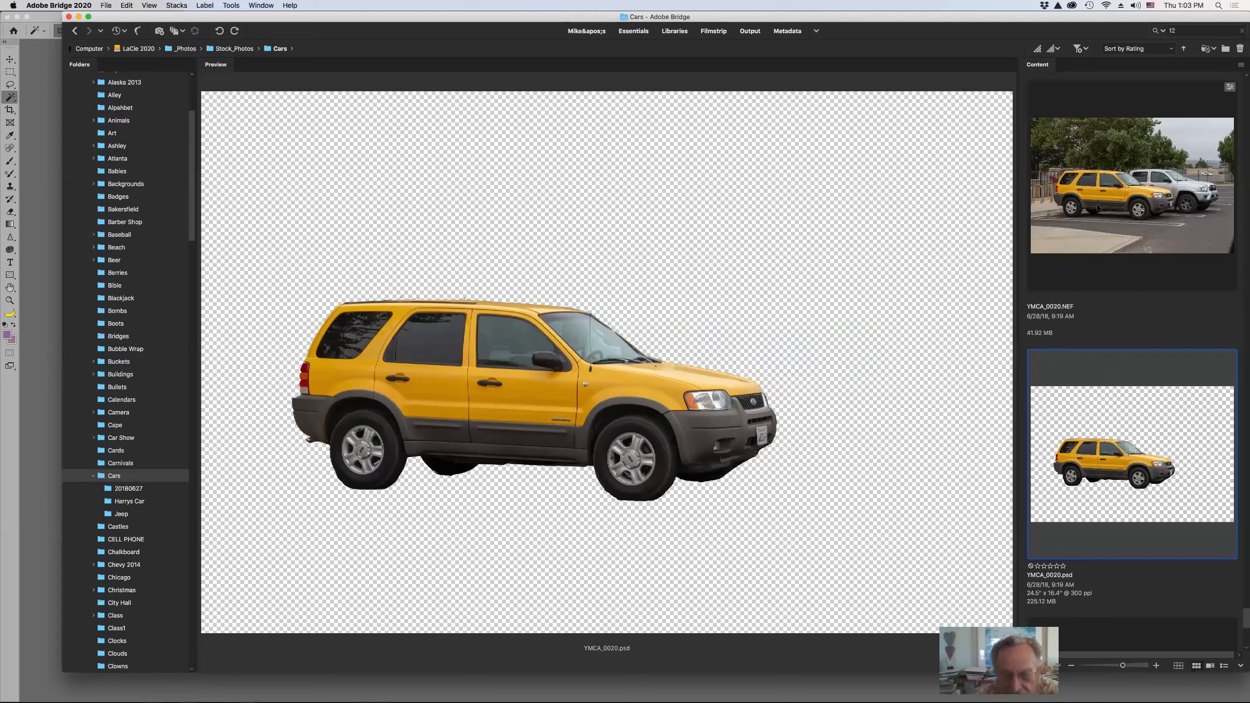
click(1030, 236)
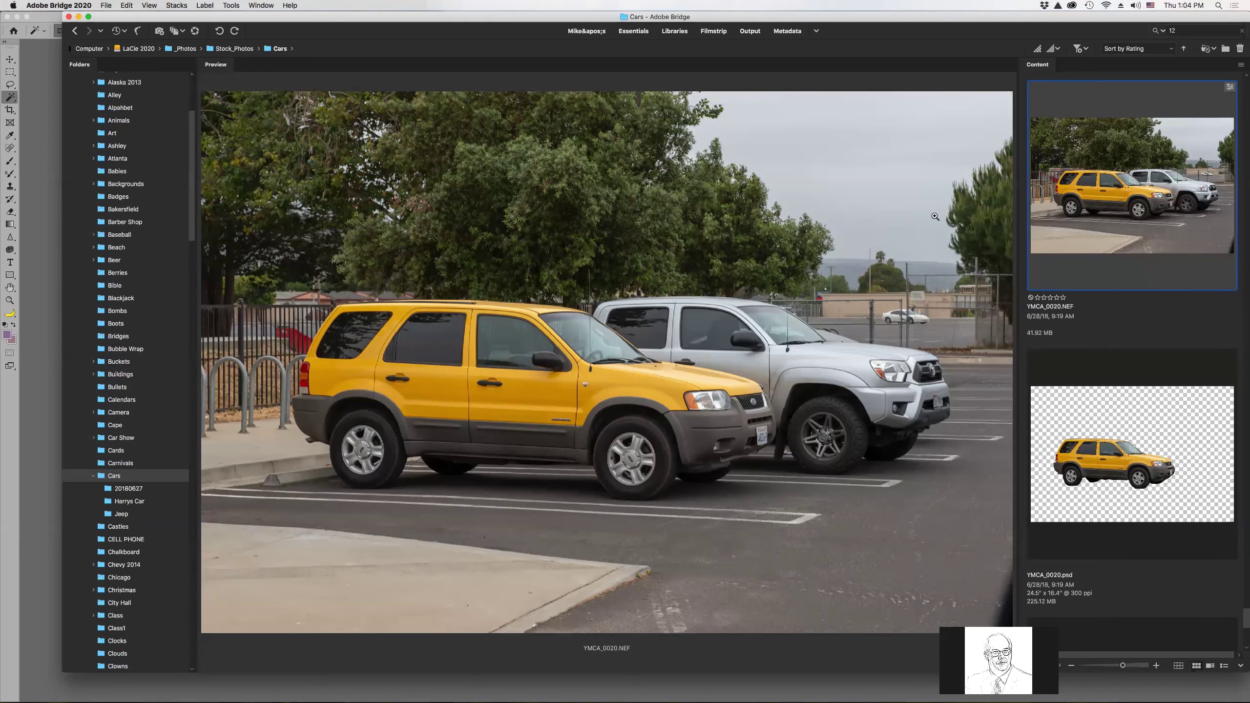
key(super+o)
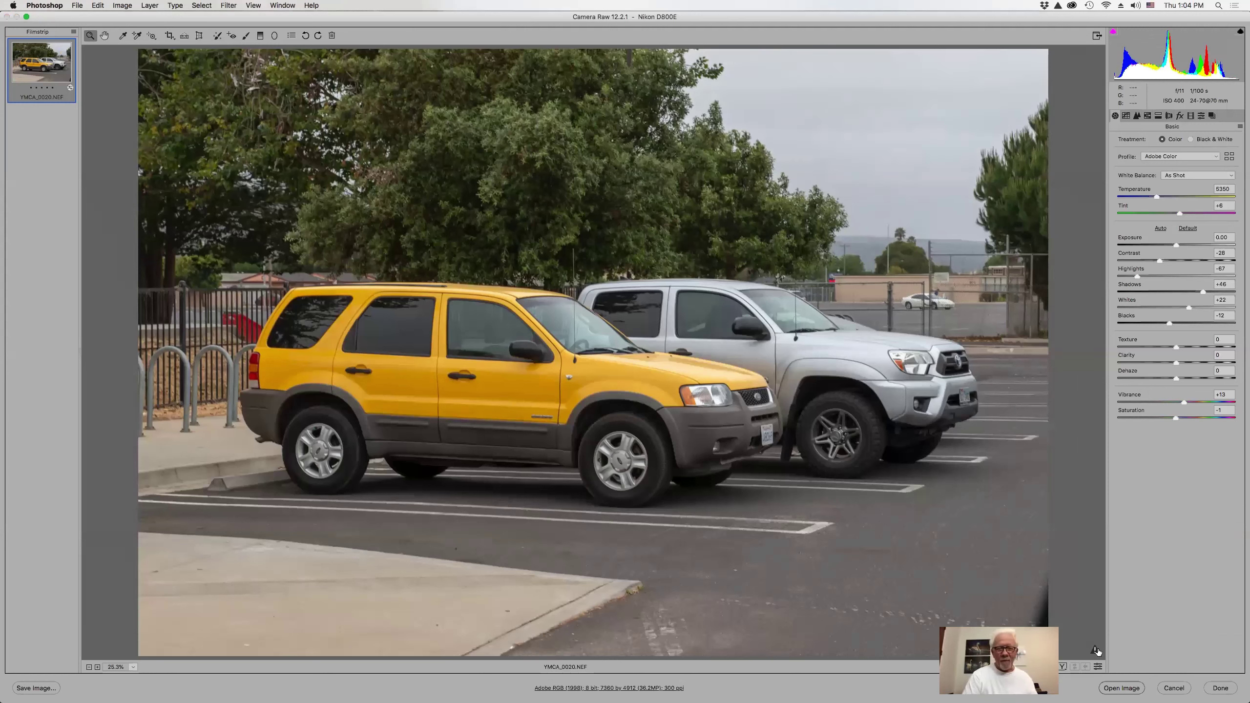
click(1121, 689)
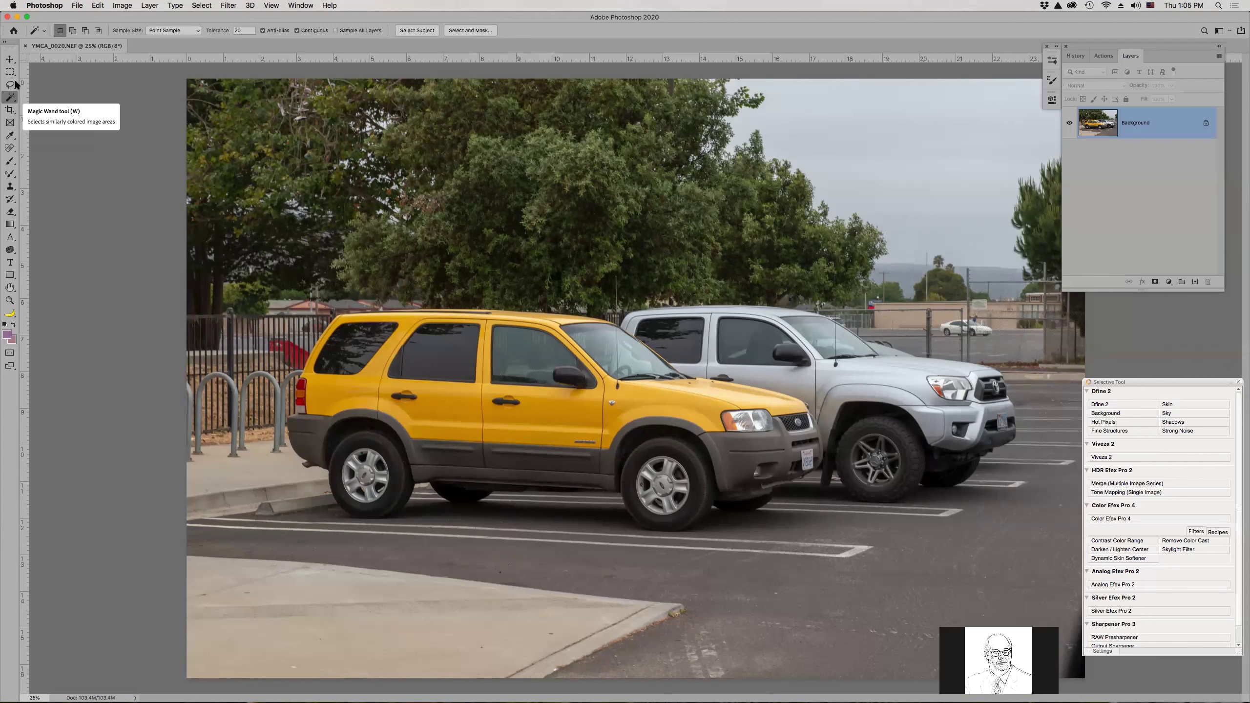
- Try Select Subject on the parking lot photo, and clear the selection
click(420, 33)
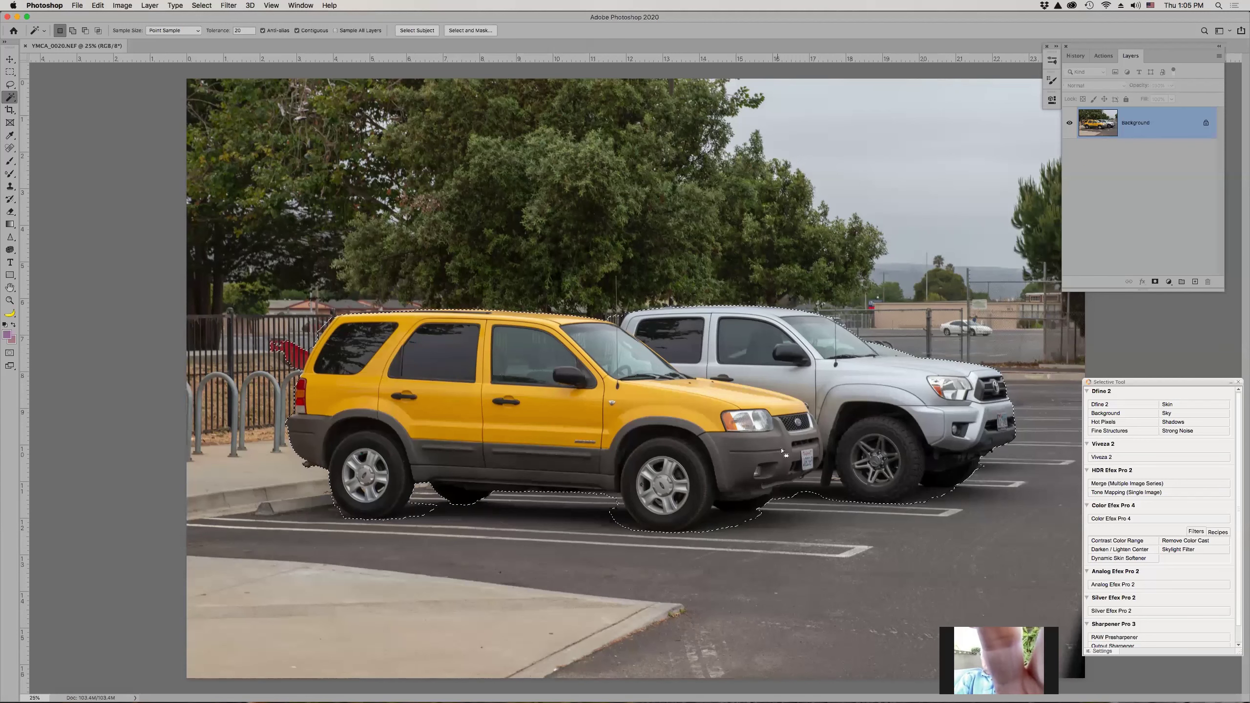
key(super+d)
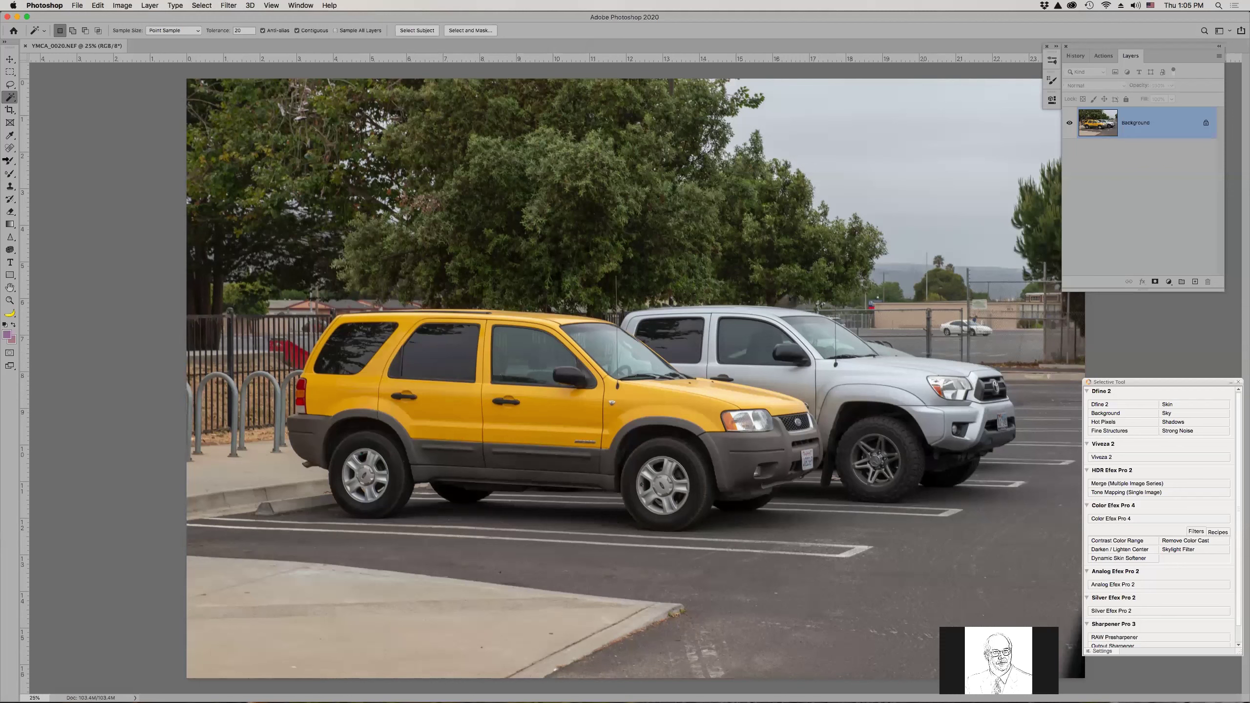
- Select only the yellow SUV using the Object Selection tool in Lasso mode, adding the area around its far rear wheel
right_click(12, 99)
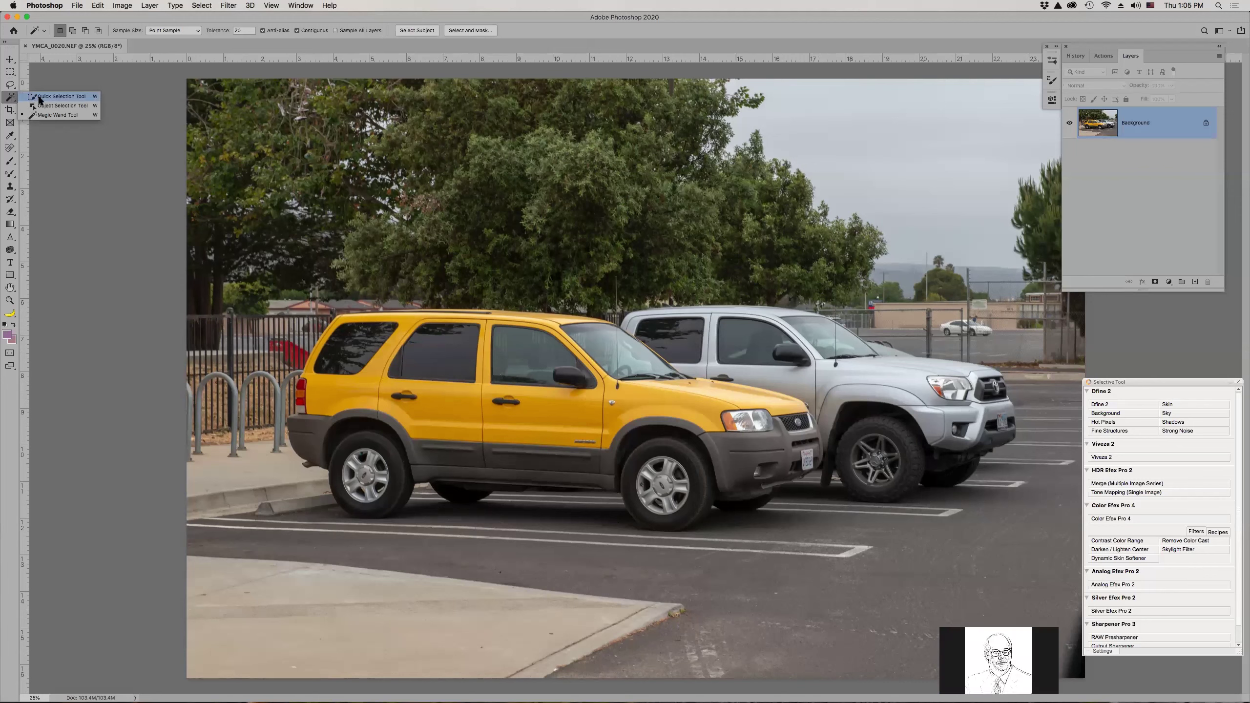
click(52, 106)
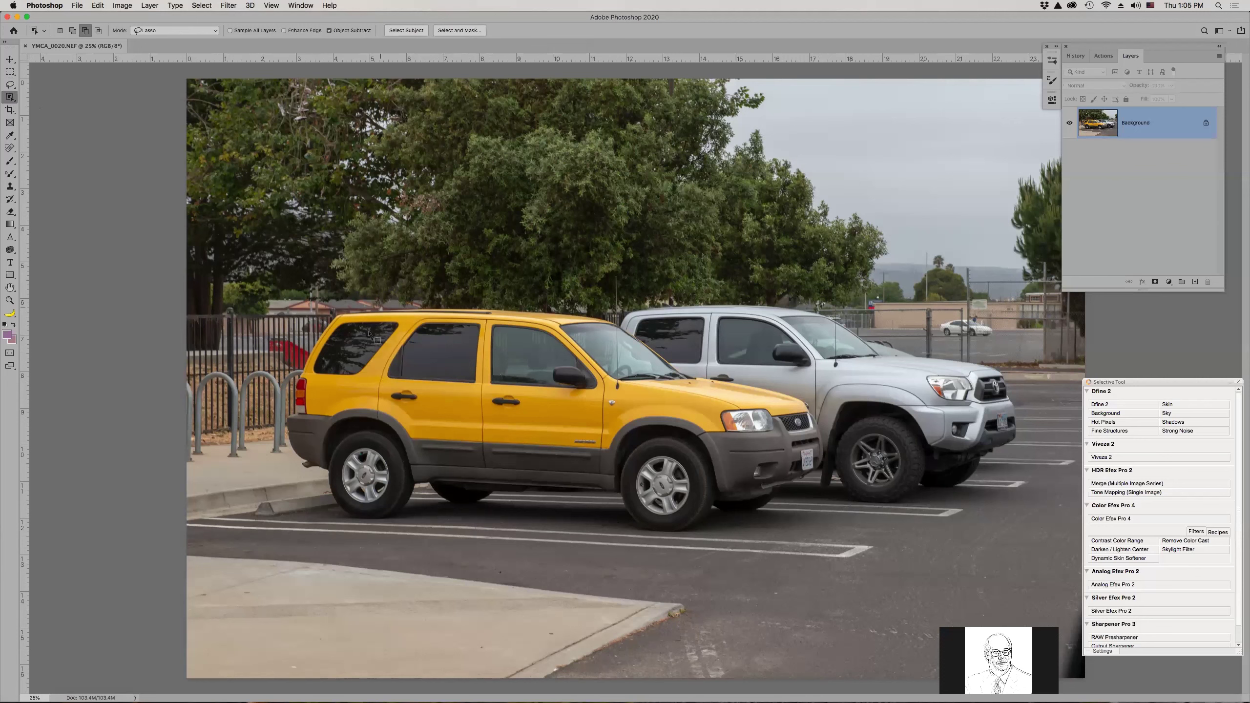
mouse_move(316, 334)
mouse_down()
mouse_move(287, 433)
mouse_move(296, 478)
mouse_move(329, 487)
mouse_move(334, 509)
mouse_move(372, 539)
mouse_move(432, 498)
mouse_move(482, 517)
mouse_move(506, 502)
mouse_move(587, 510)
mouse_move(641, 545)
mouse_move(676, 547)
mouse_move(808, 500)
mouse_move(843, 464)
mouse_move(822, 391)
mouse_move(588, 296)
mouse_move(456, 289)
mouse_move(330, 302)
mouse_move(321, 341)
mouse_up()
key(shift)
mouse_move(441, 499)
mouse_down()
mouse_move(452, 512)
mouse_move(492, 499)
mouse_move(441, 496)
mouse_up()
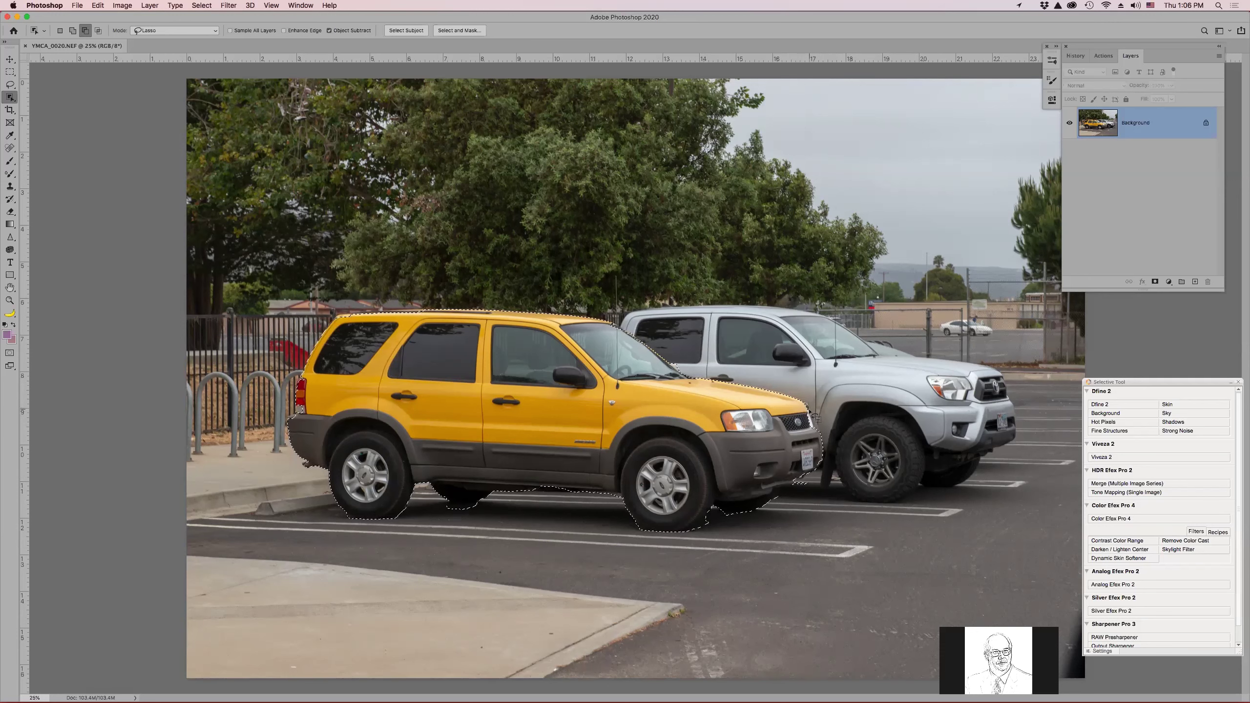
key(shift)
key(alt)
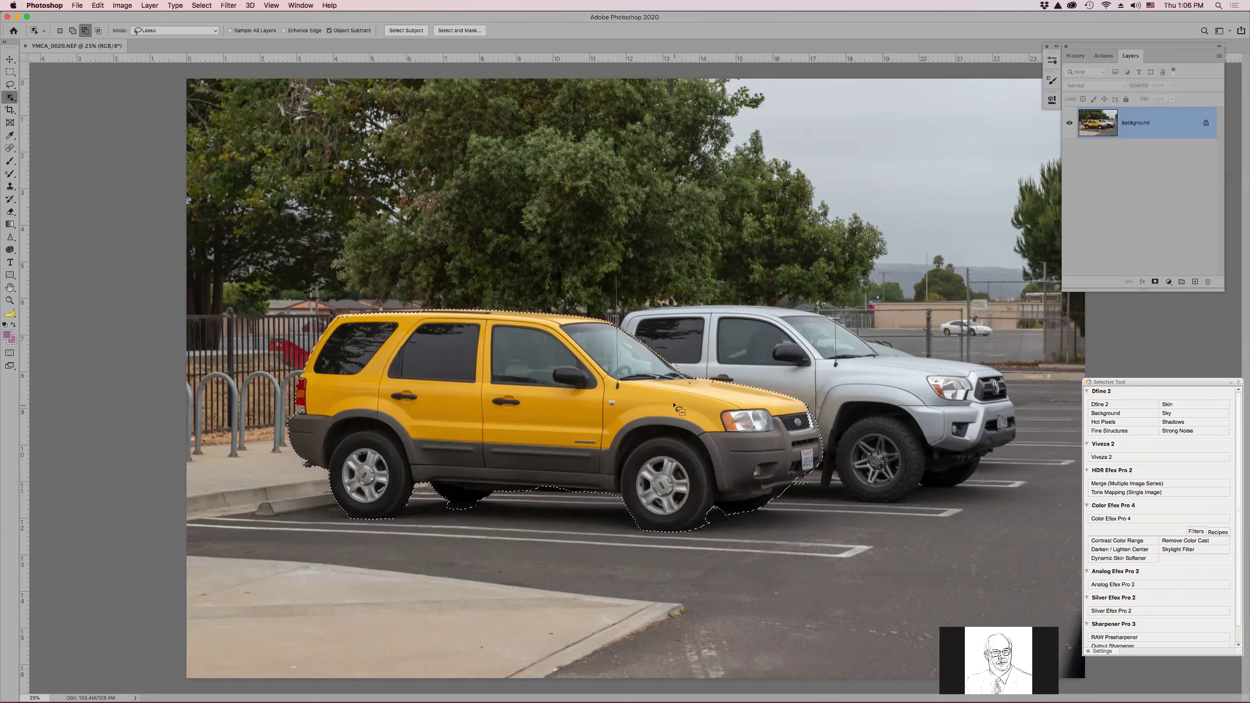
- Open the SUV selection in Select and Mask and choose the Brush tool for refining the front wheel area
click(464, 32)
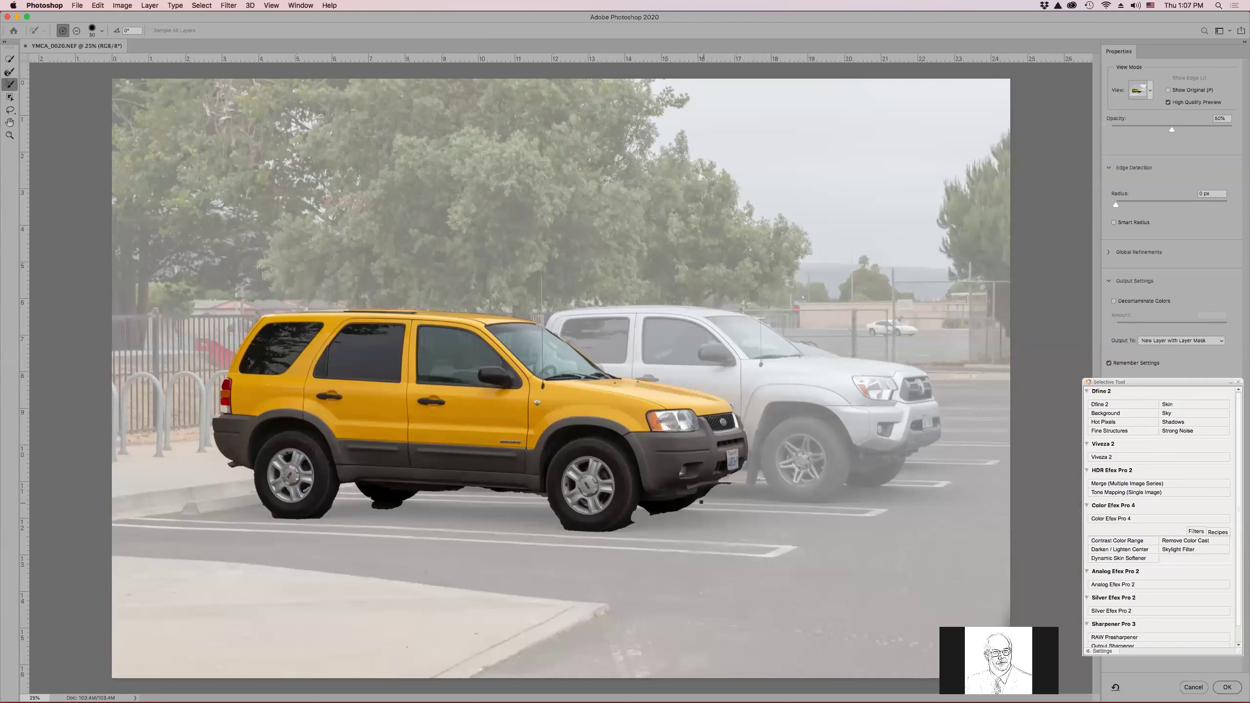
key(z)
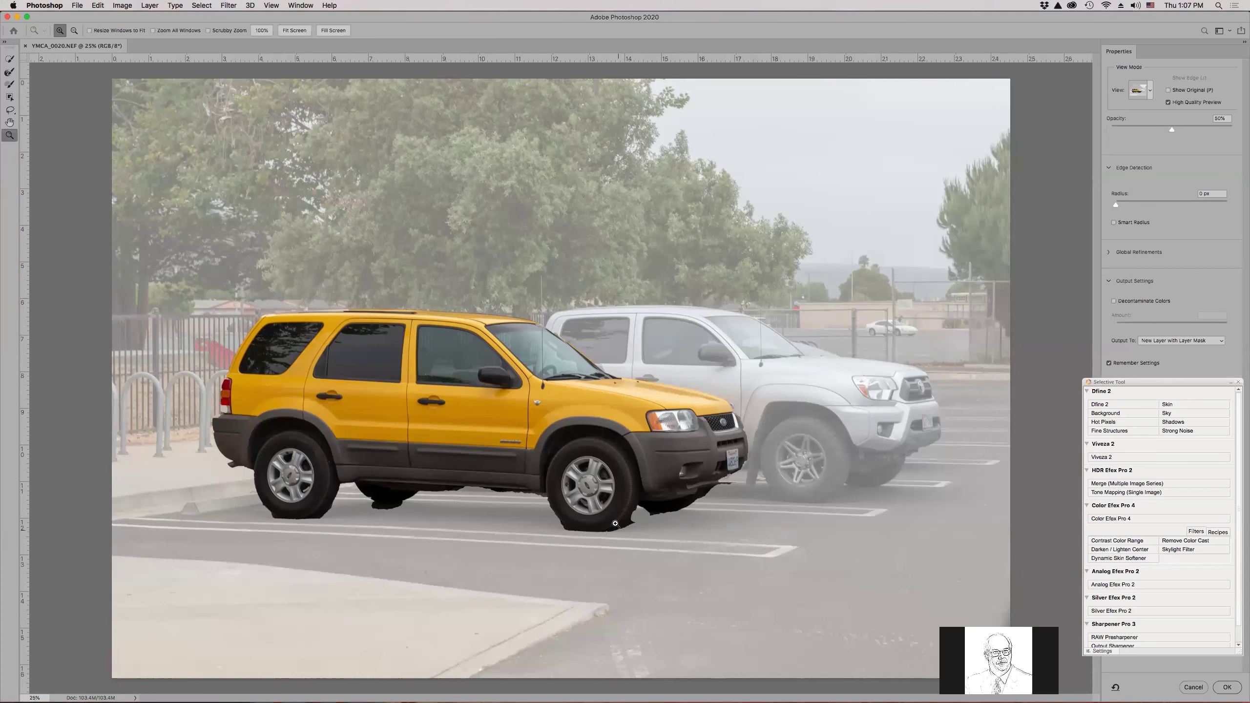
click(608, 510)
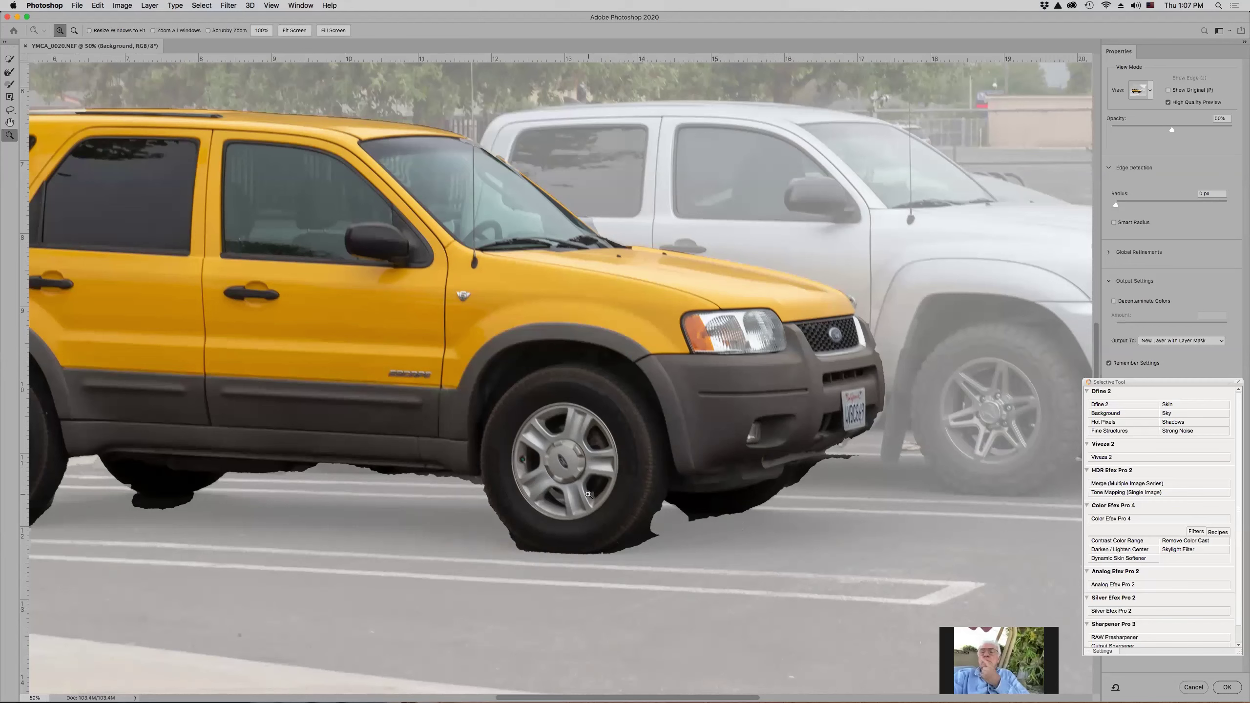
key(b)
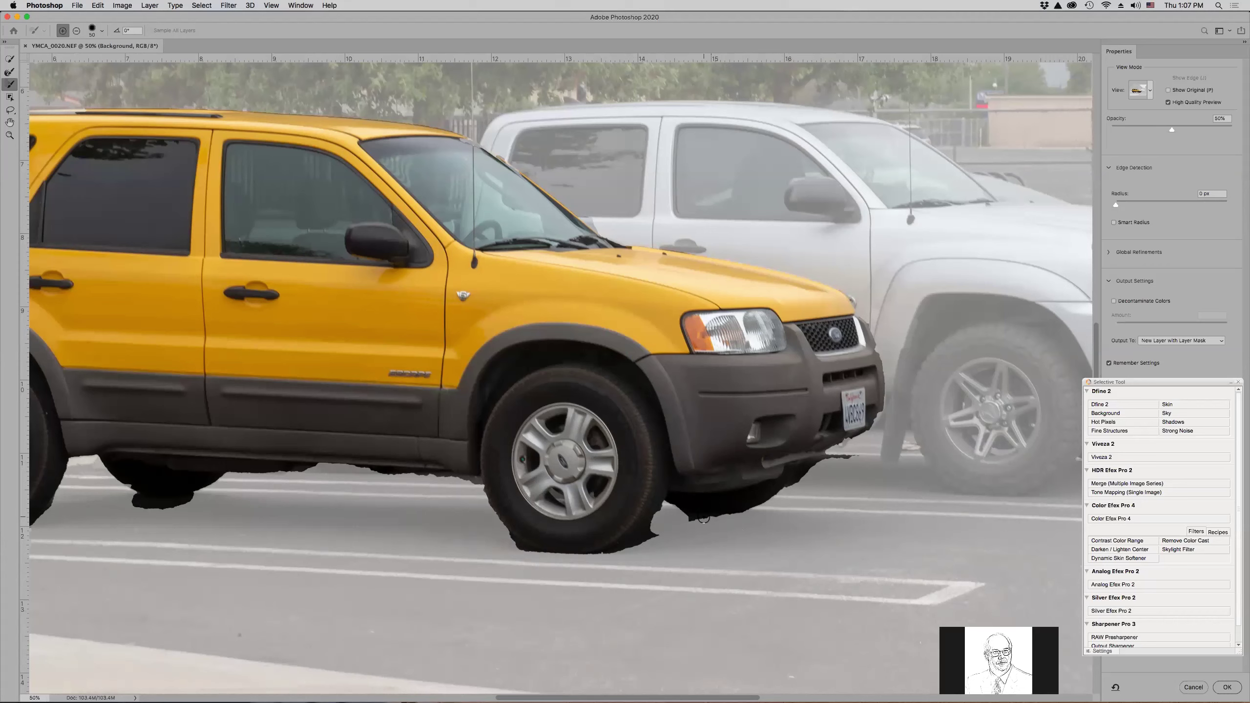
key(alt)
mouse_move(681, 502)
mouse_down()
mouse_move(738, 501)
mouse_move(854, 457)
mouse_move(839, 478)
mouse_move(791, 480)
mouse_move(750, 519)
mouse_up()
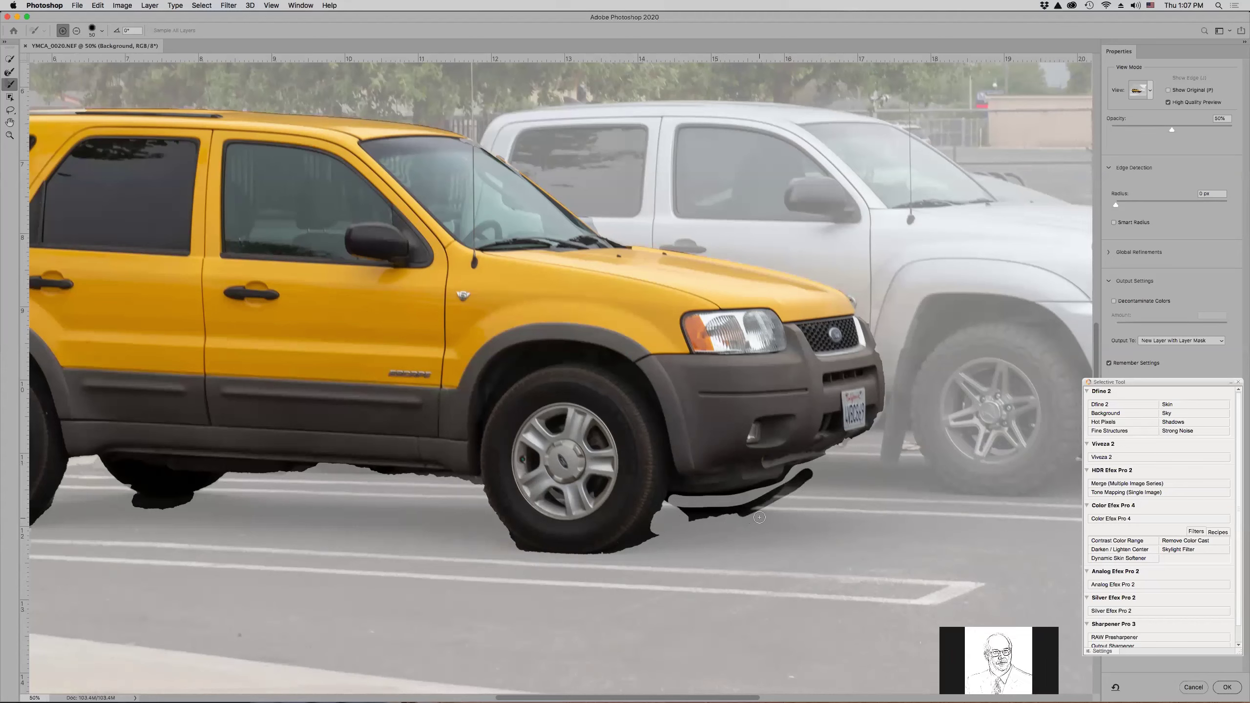
key(super+z)
- Brush the ragged dark shadow under the front bumper and beside the near front tyre out of the selection
key(alt)
mouse_move(806, 474)
mouse_down()
mouse_move(698, 524)
mouse_move(675, 506)
mouse_move(775, 495)
mouse_move(688, 521)
mouse_move(787, 497)
mouse_move(645, 548)
mouse_move(654, 531)
mouse_move(637, 549)
mouse_move(661, 531)
mouse_up()
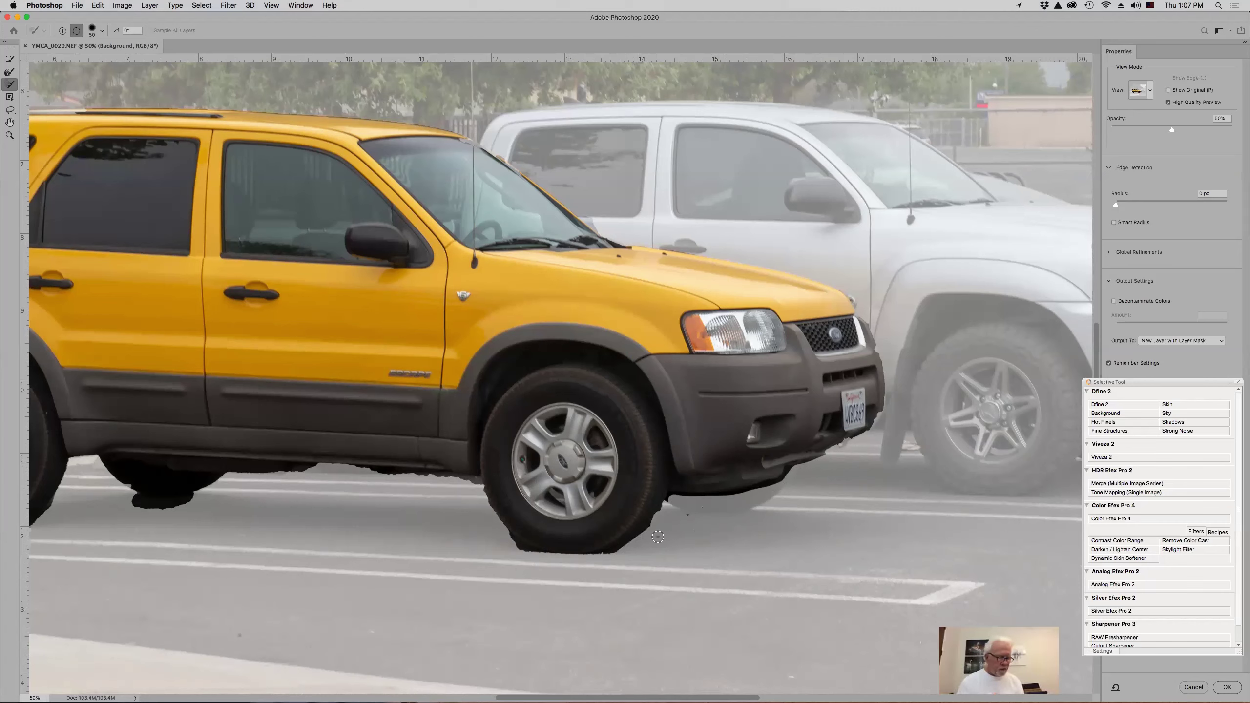
key(alt)
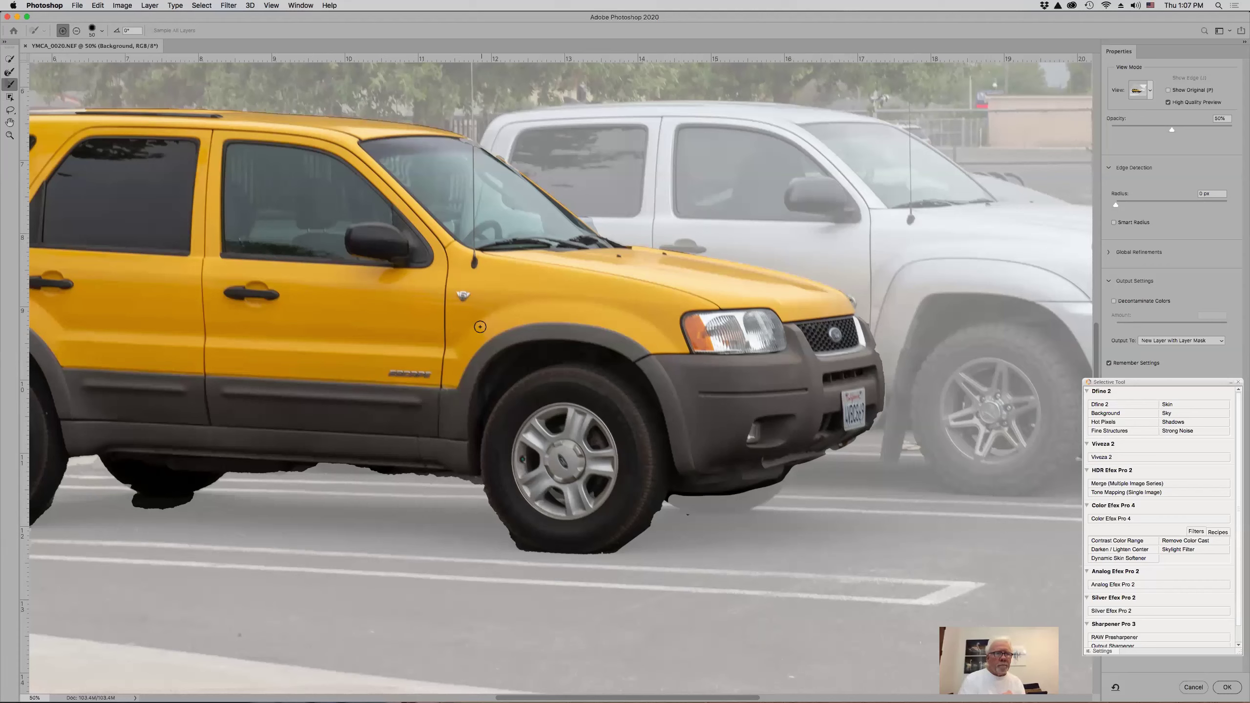
- Brush the leftover shadow below the far rear wheel and under the door sill out of the selection
key(alt)
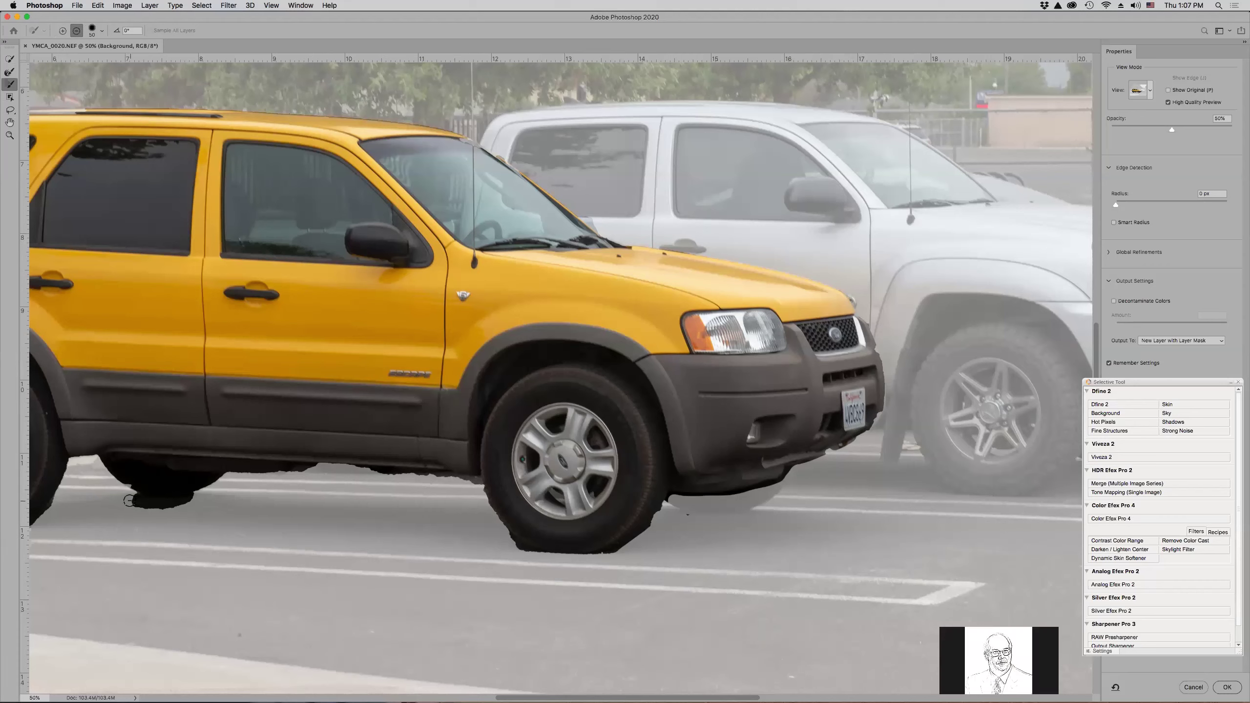
mouse_move(148, 504)
mouse_down()
mouse_move(203, 493)
mouse_move(137, 515)
mouse_up()
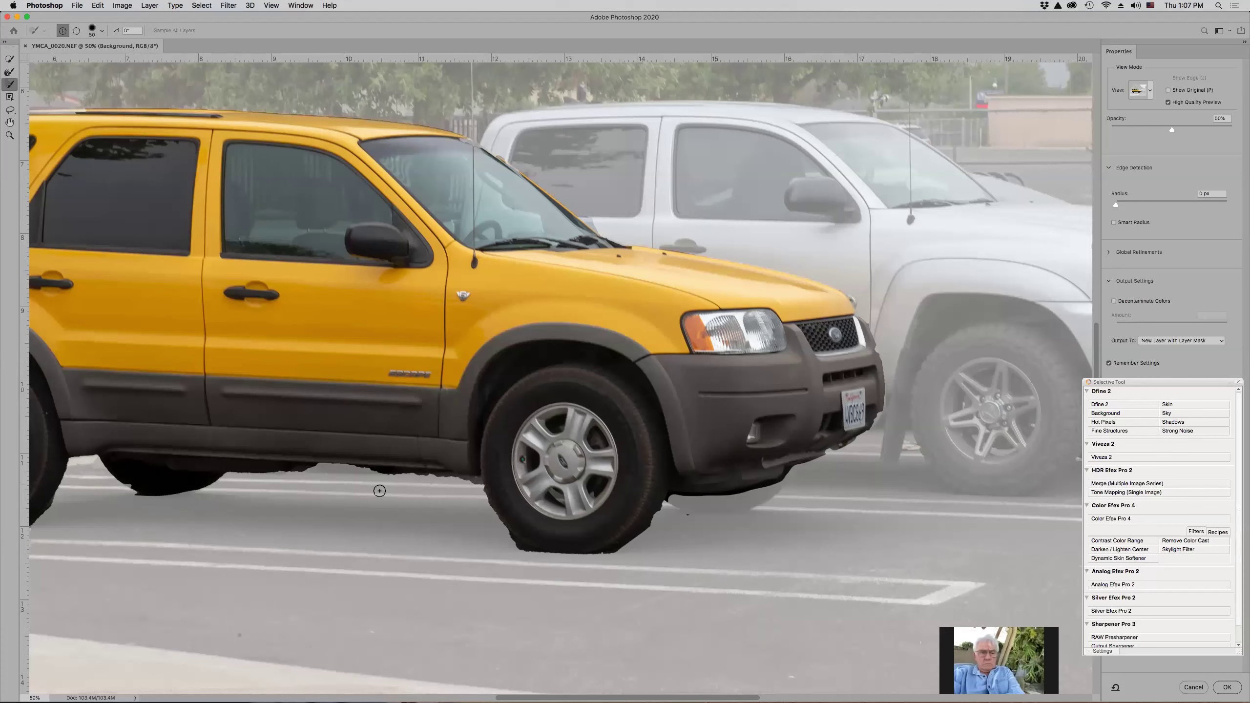
key(alt)
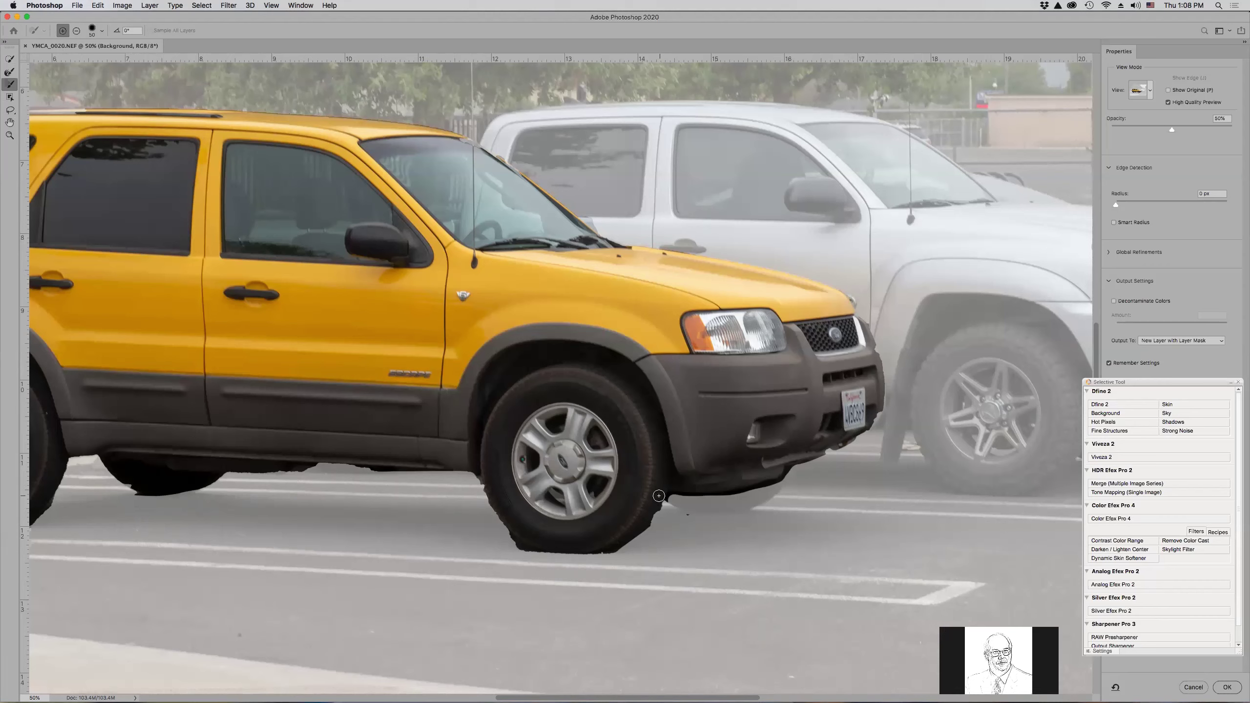
- Brush along the lower edge of the near front tyre to give the selection a clean round outline
drag(651, 518, 590, 550)
key(alt)
drag(666, 509, 580, 558)
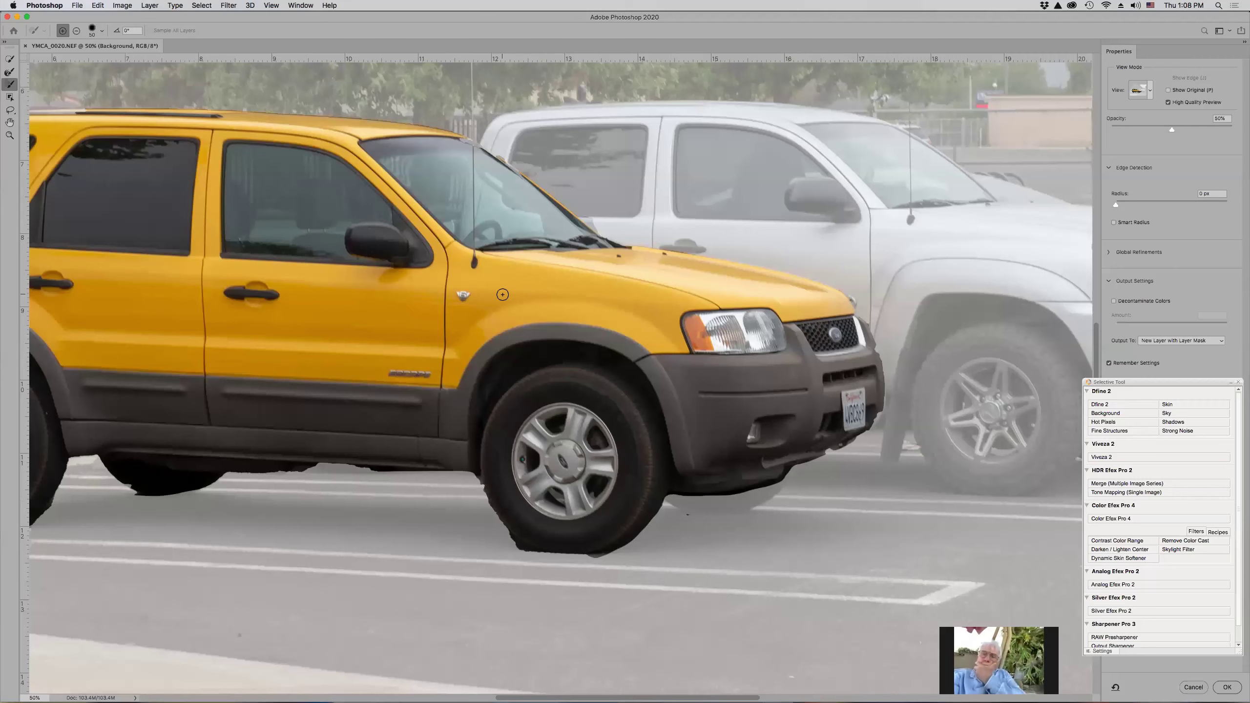
- Paint the lower corner of the tail light into the selection and trim the shadow along the underside of the sill
drag(506, 301, 921, 276)
drag(369, 296, 516, 377)
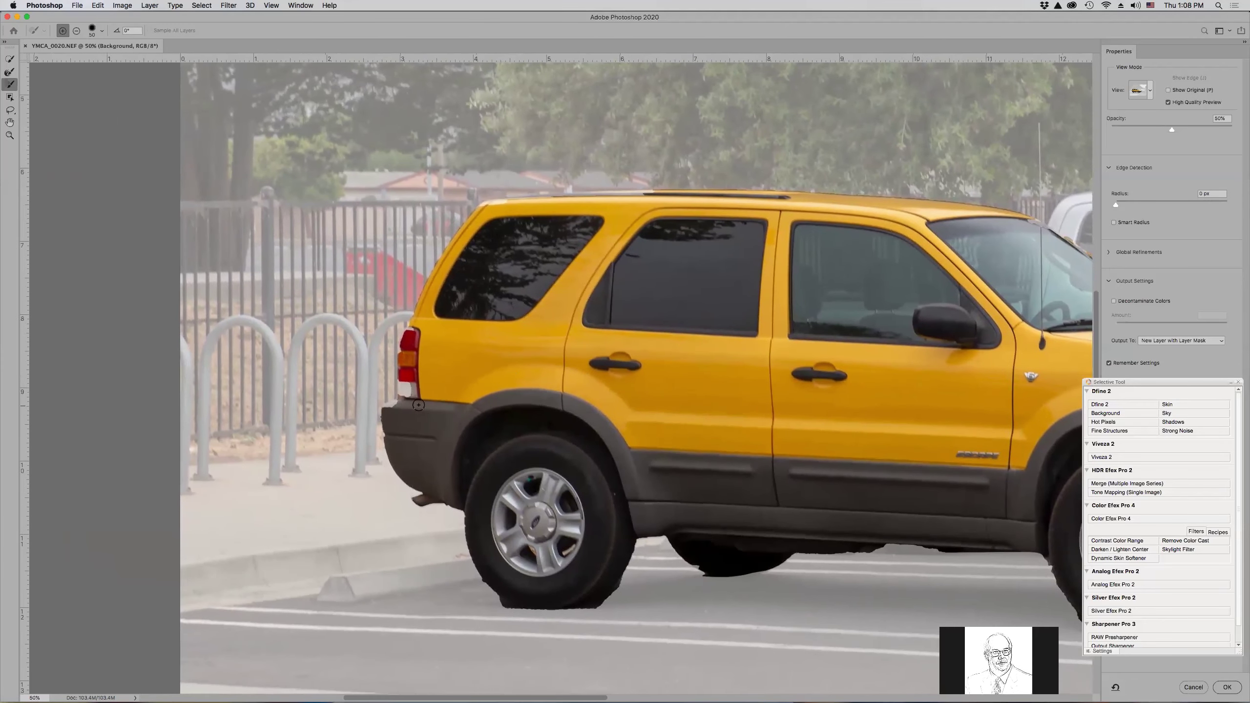
mouse_move(408, 393)
mouse_down()
mouse_move(401, 378)
mouse_move(407, 409)
mouse_up()
key(alt)
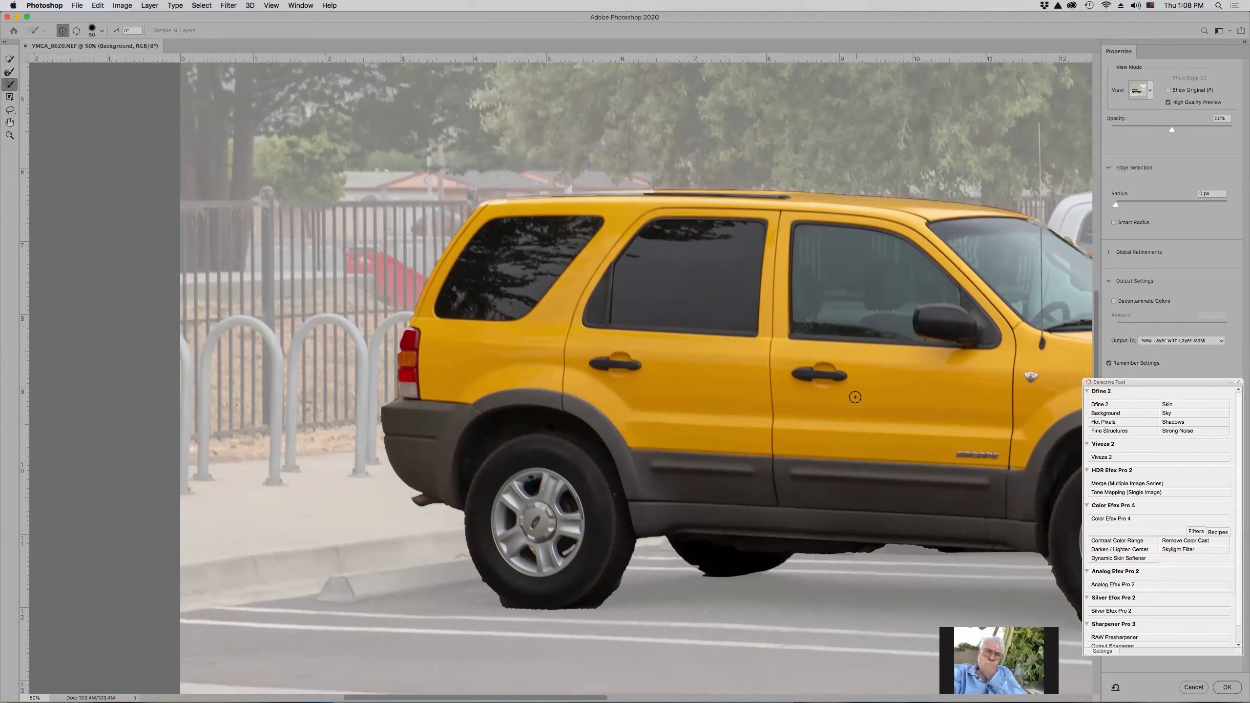
key(alt)
drag(977, 556, 901, 546)
drag(1022, 566, 879, 550)
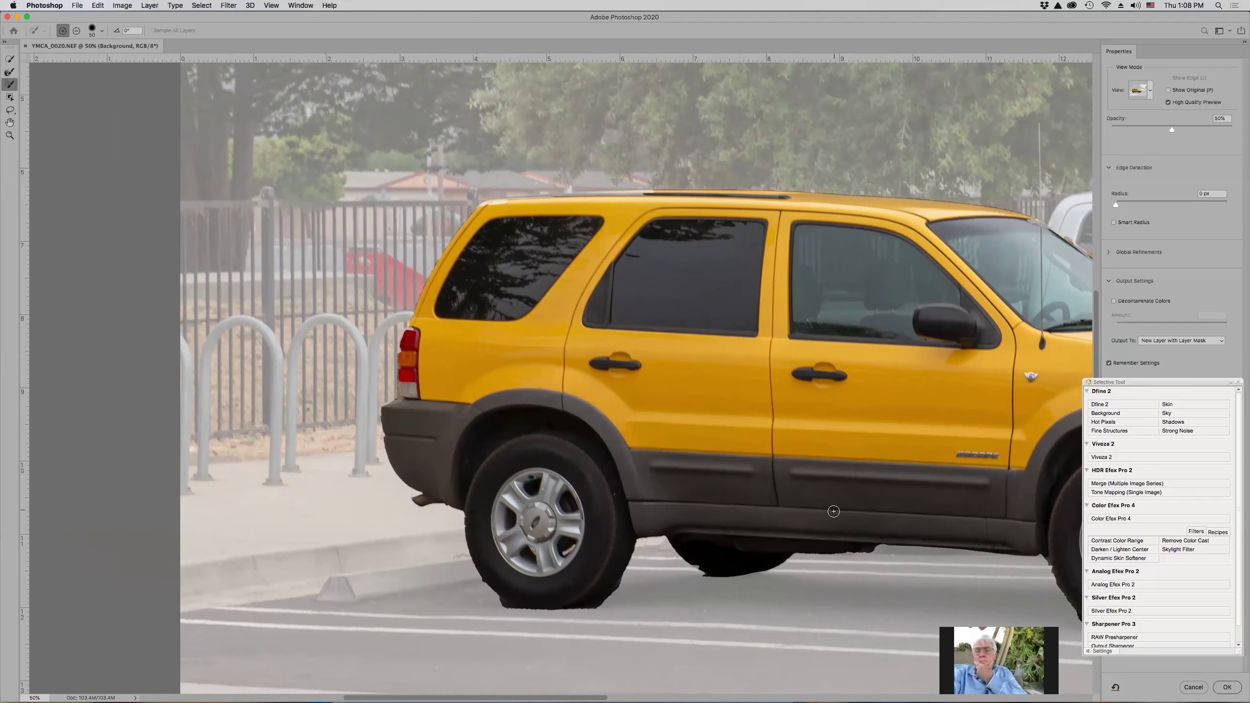
- Set the edge detection radius to 2 px and turn on Smart Radius
key(super+0)
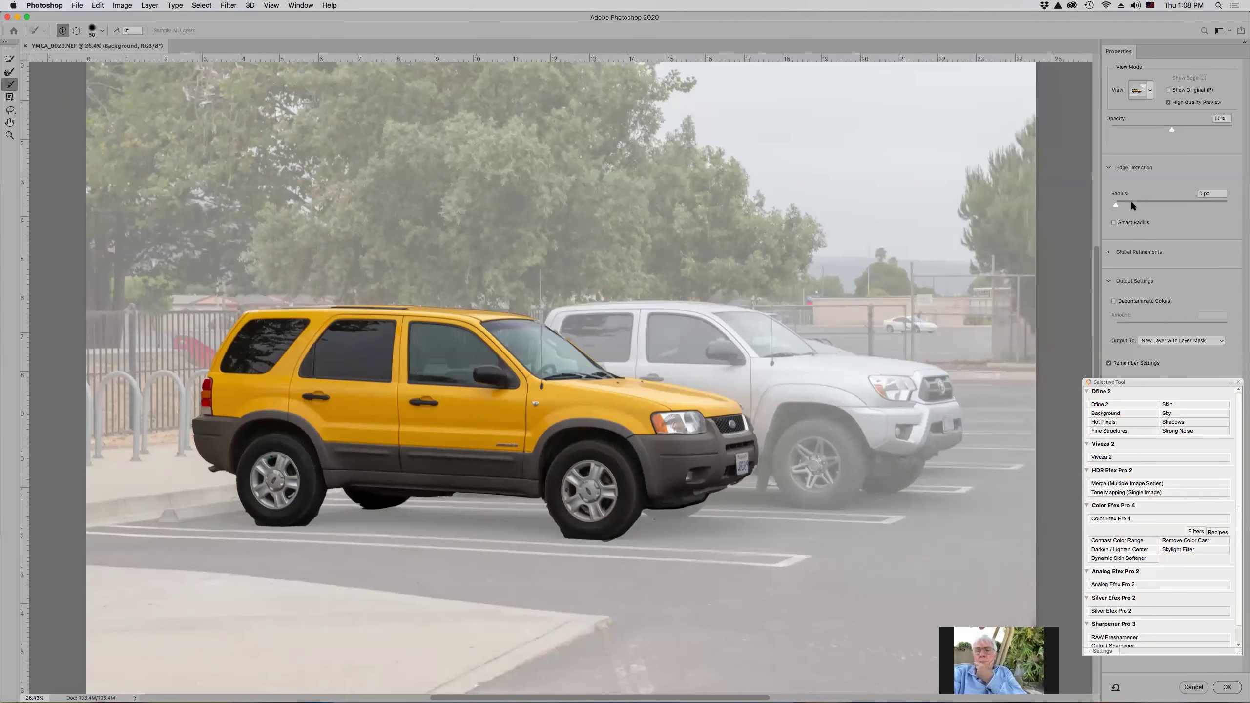
click(1128, 202)
click(1115, 223)
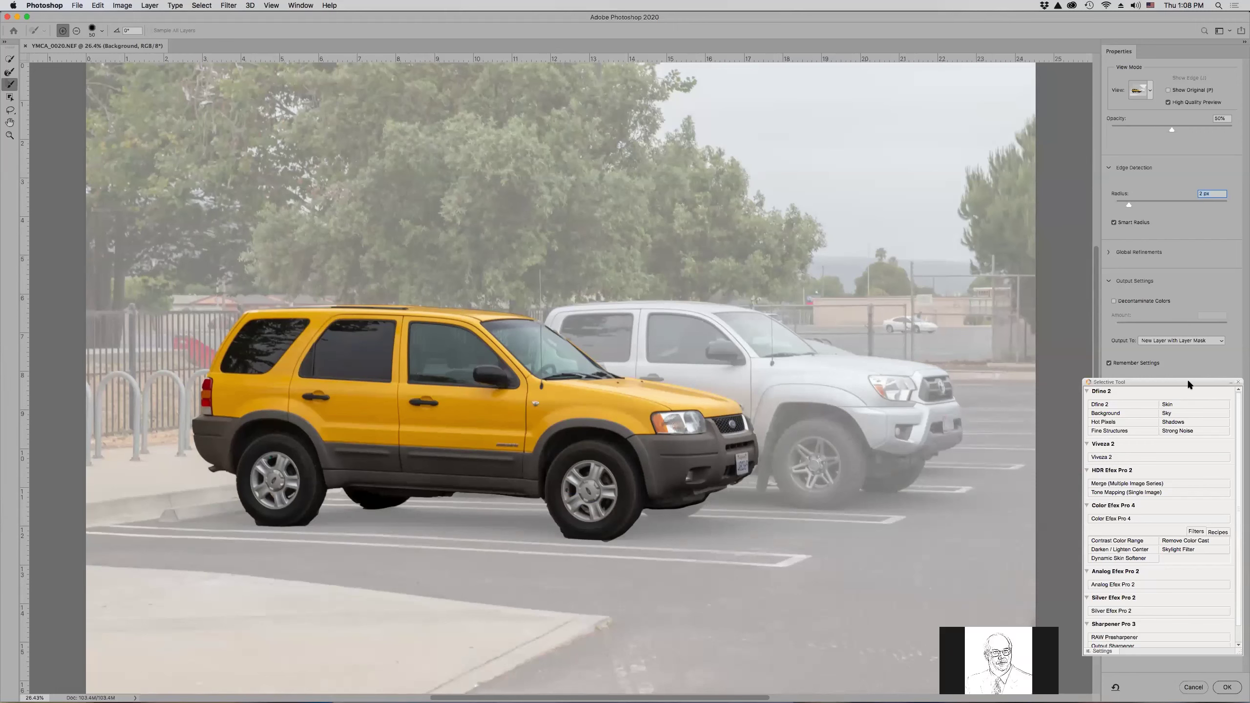
- Close the floating Selective Tool palette and ready the brush for subtracting from the selection
click(1235, 381)
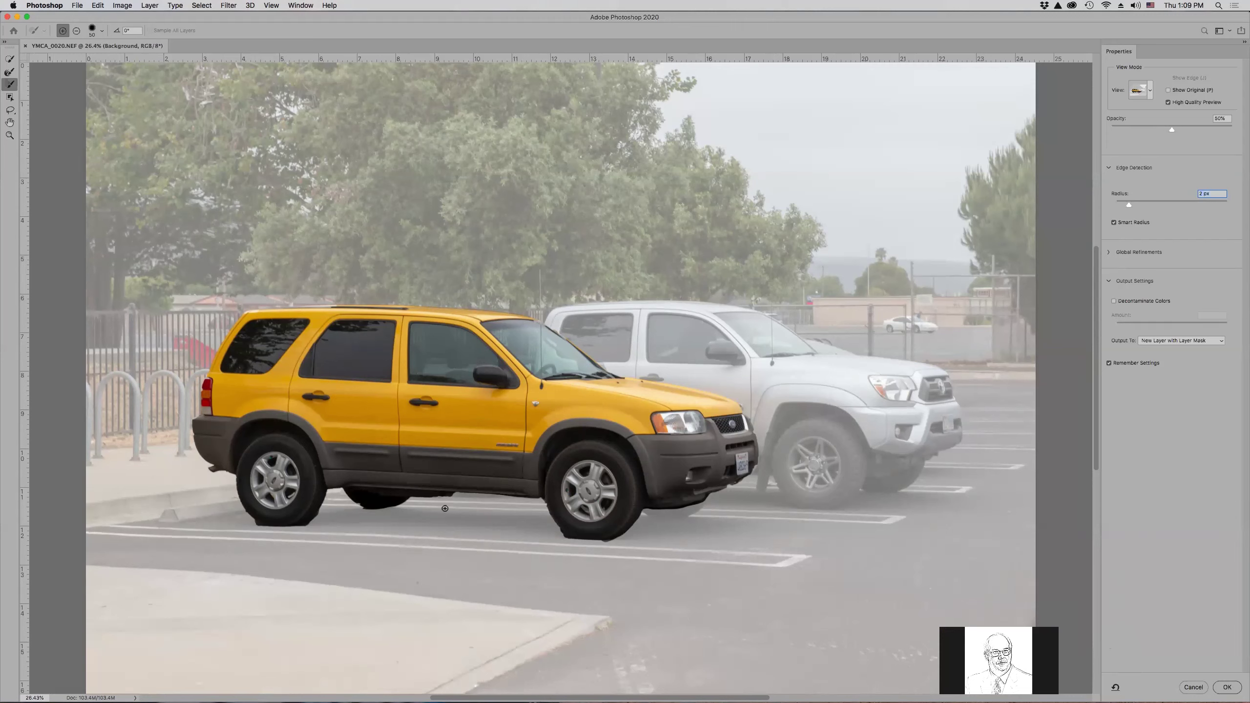
key(alt)
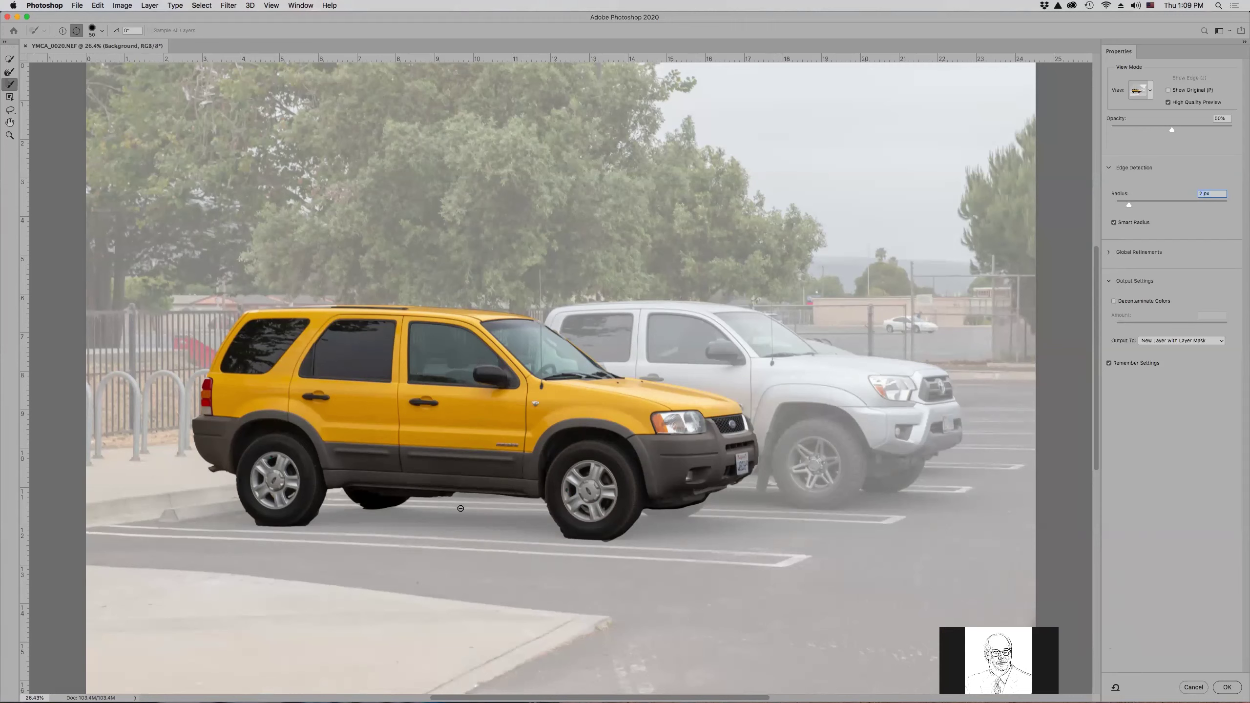
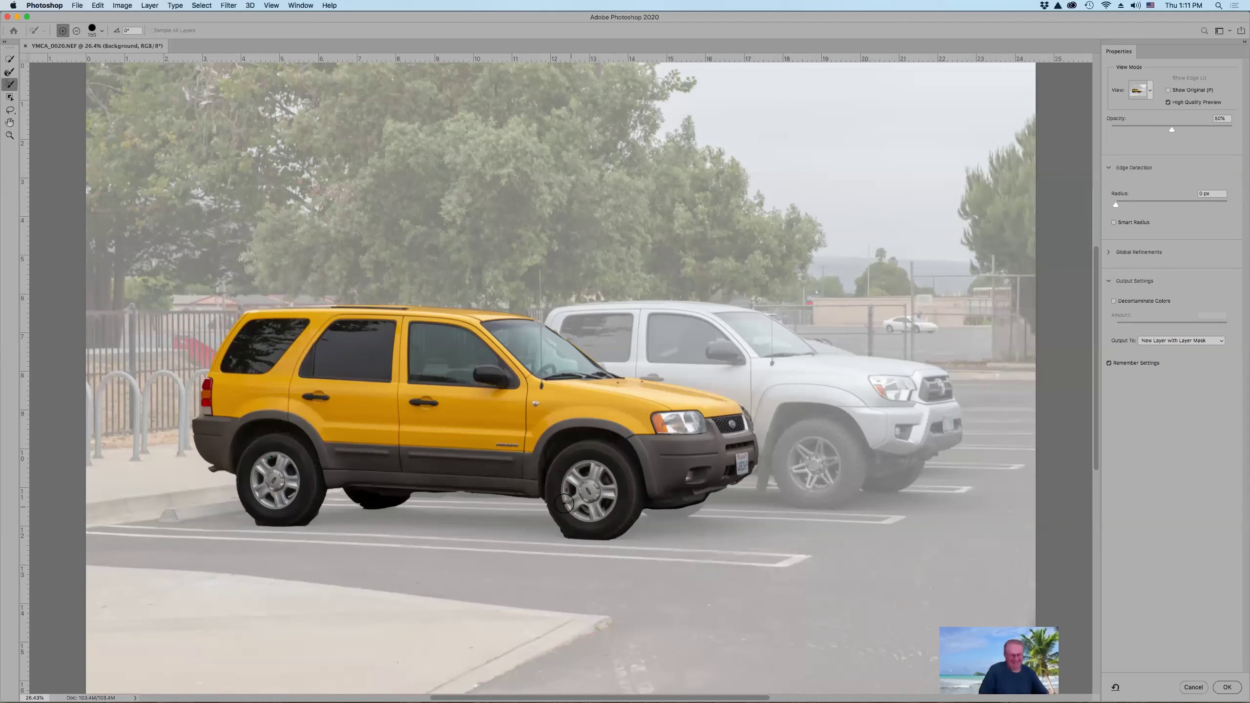
- Paint the far front wheel back into the selection with a size 500 brush and output it to a new layer with layer mask
key(alt)
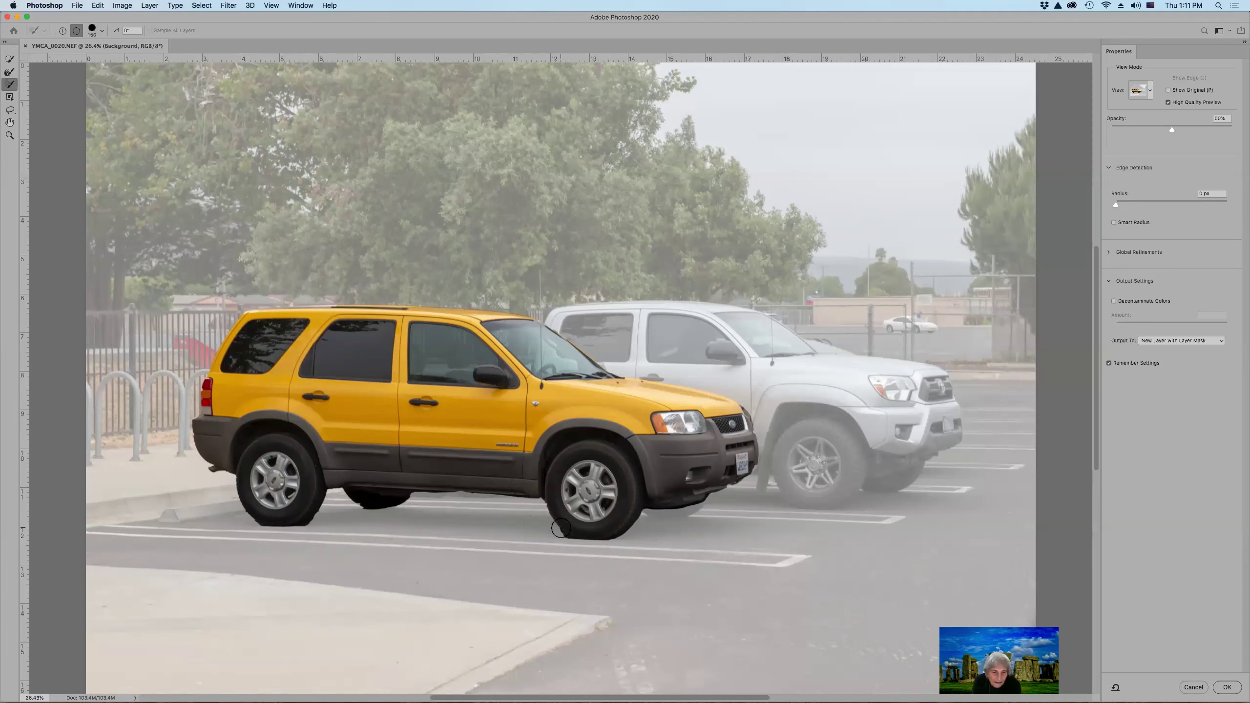
key(alt)
key(bracketright)
key(bracketright)
key(bracketright)
key(bracketright)
key(bracketright)
key(bracketright)
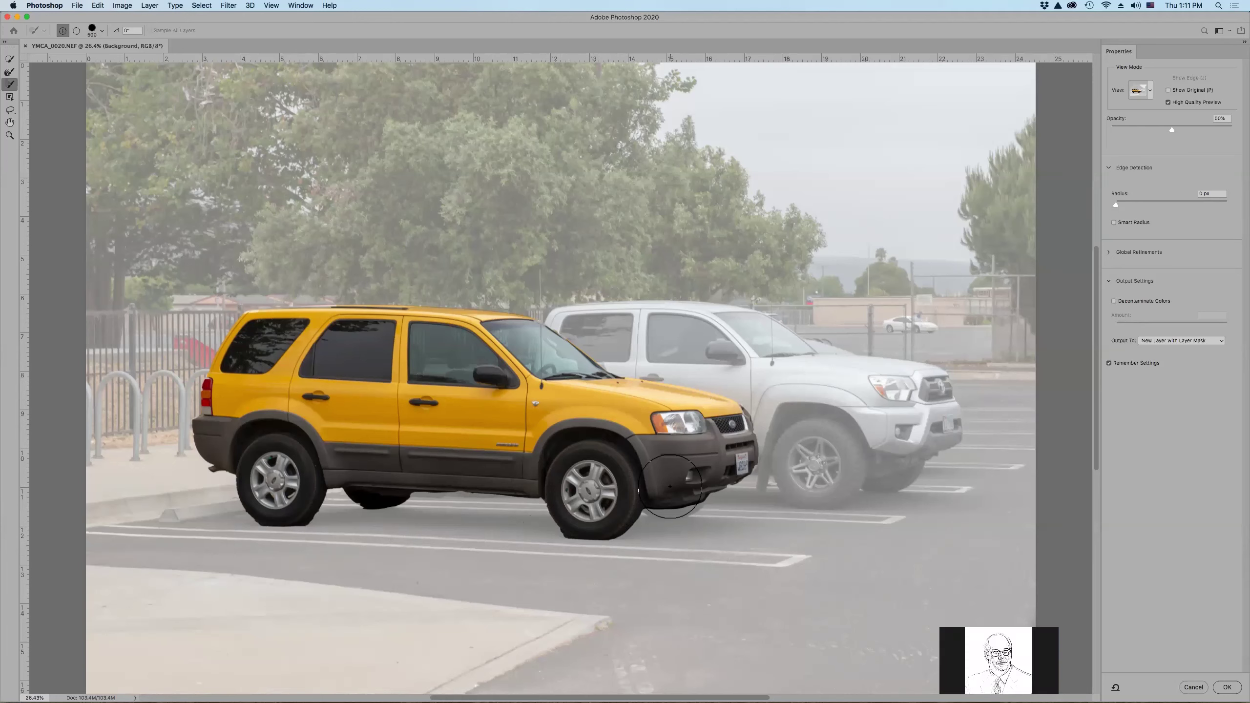
click(676, 486)
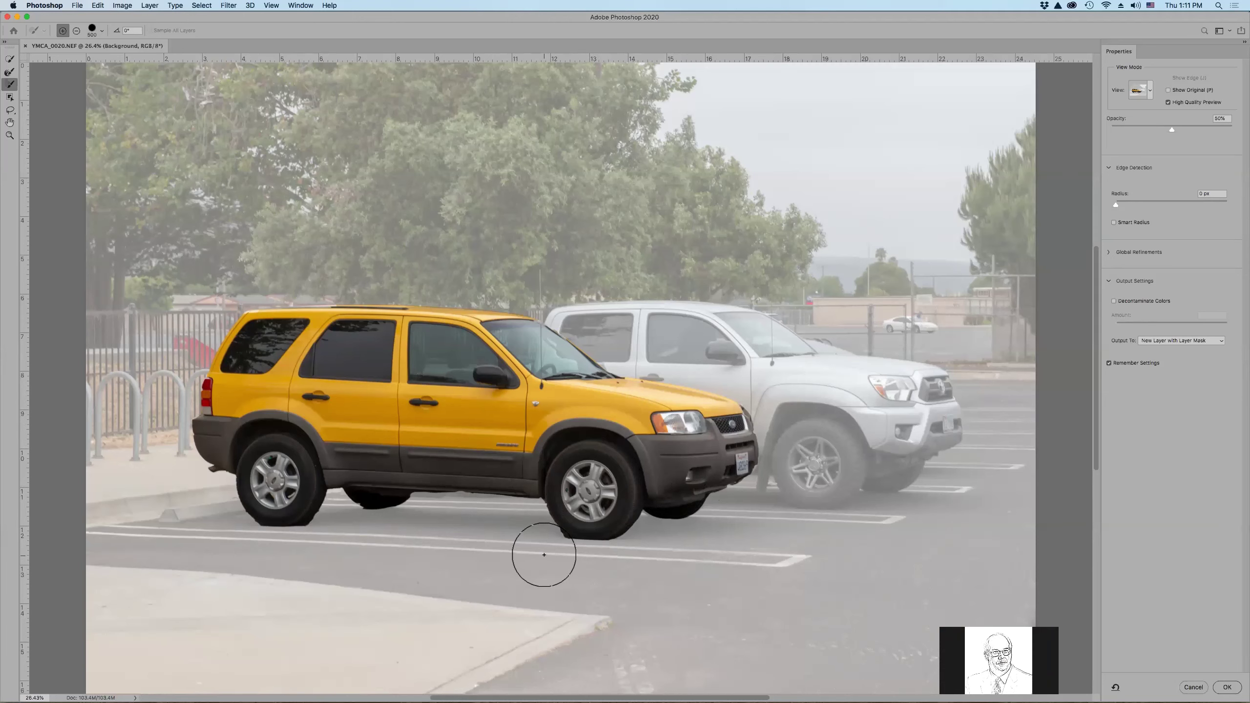
key(alt)
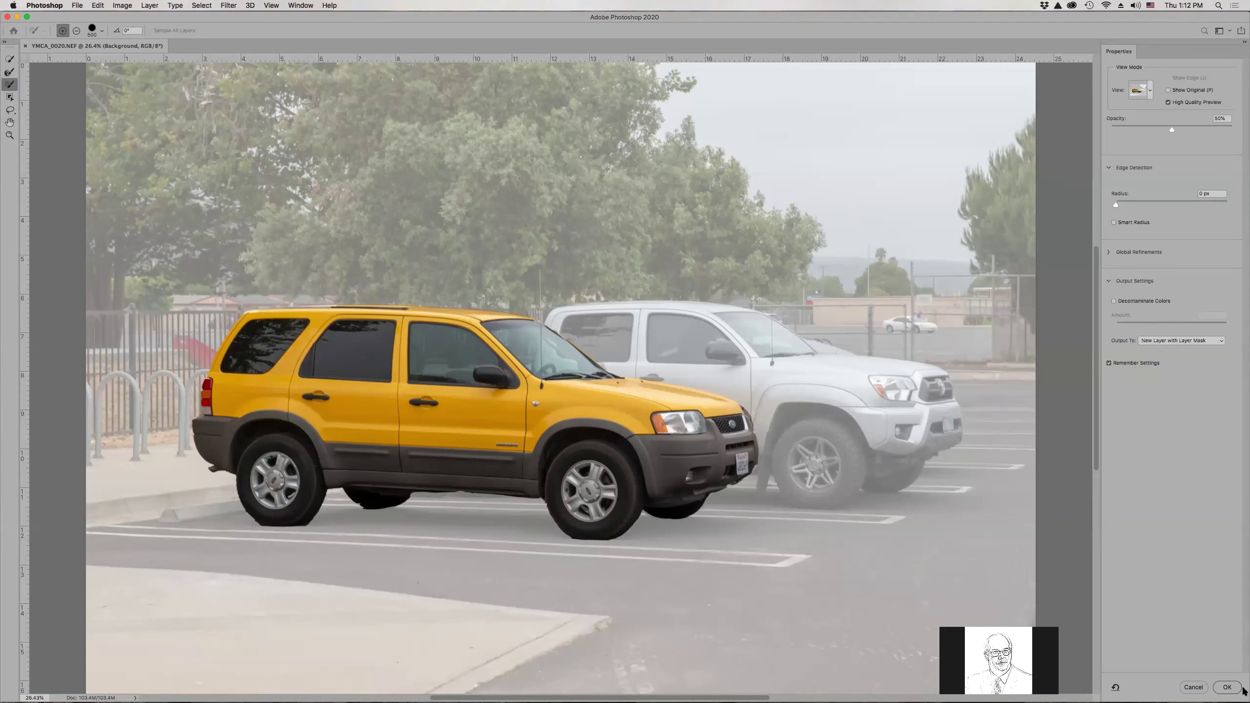
click(1227, 687)
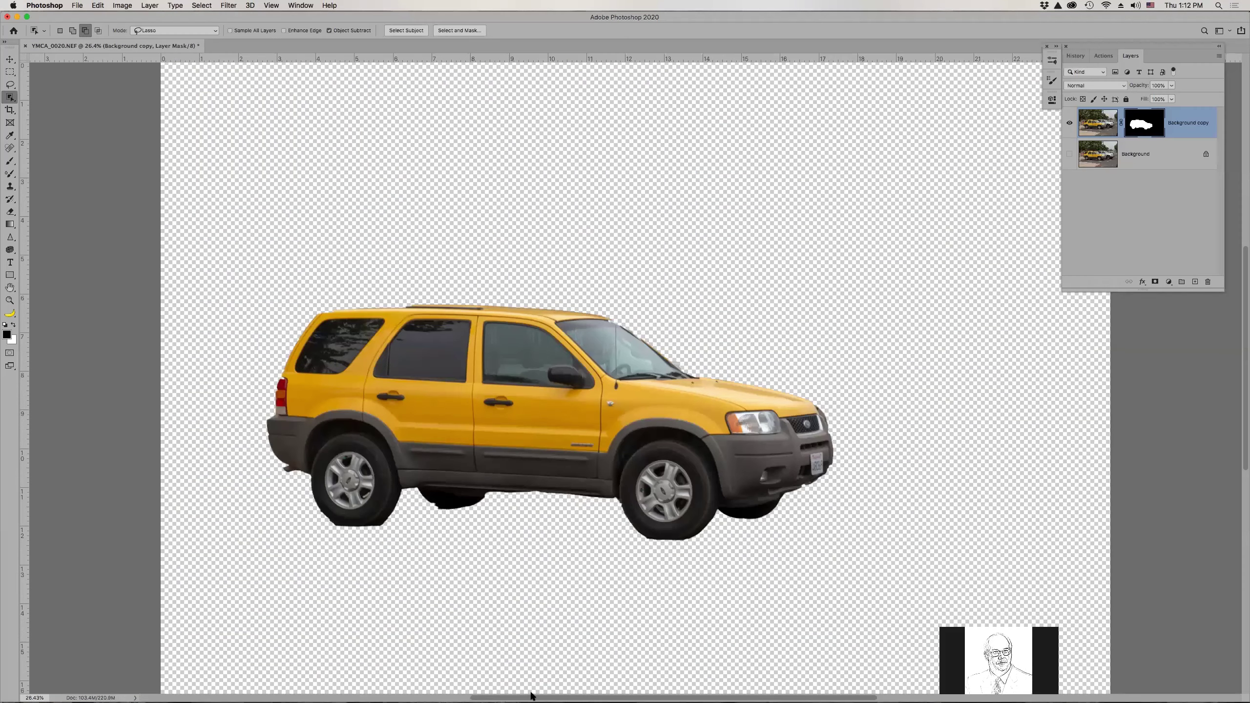
- Ready a round brush at 100% hardness and 90 px for touching up the layer mask along the windshield
key(z)
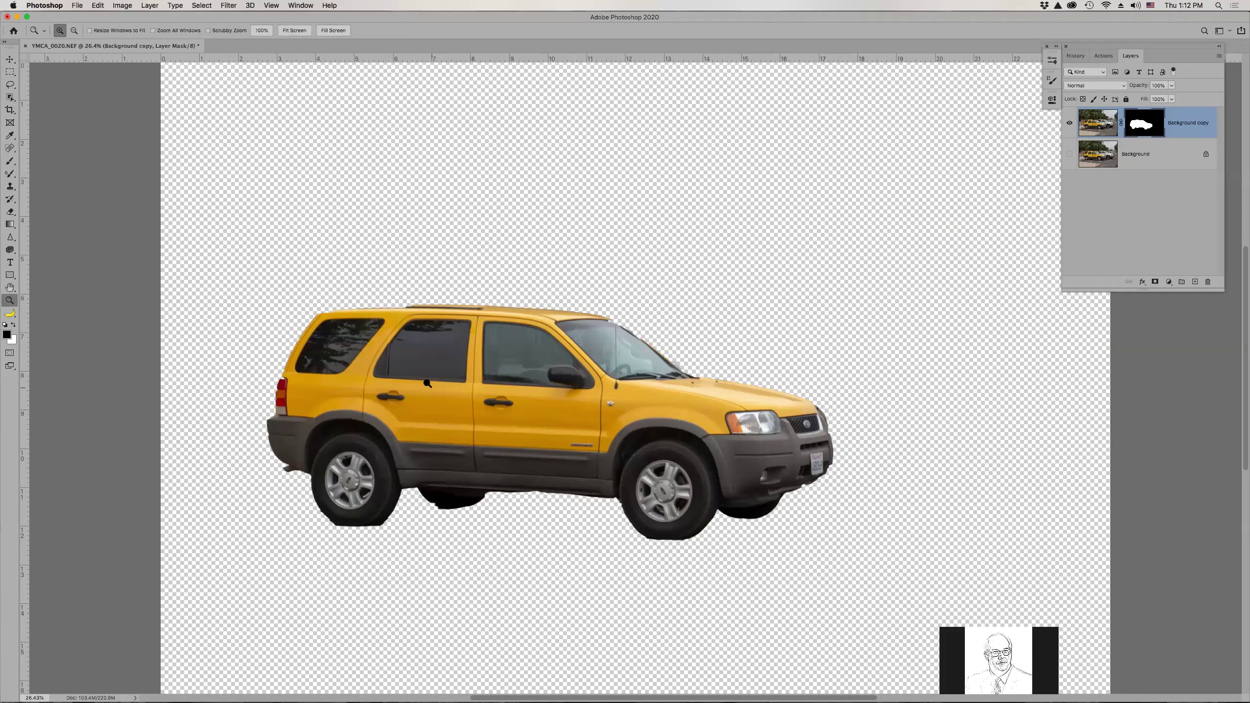
drag(581, 289, 778, 416)
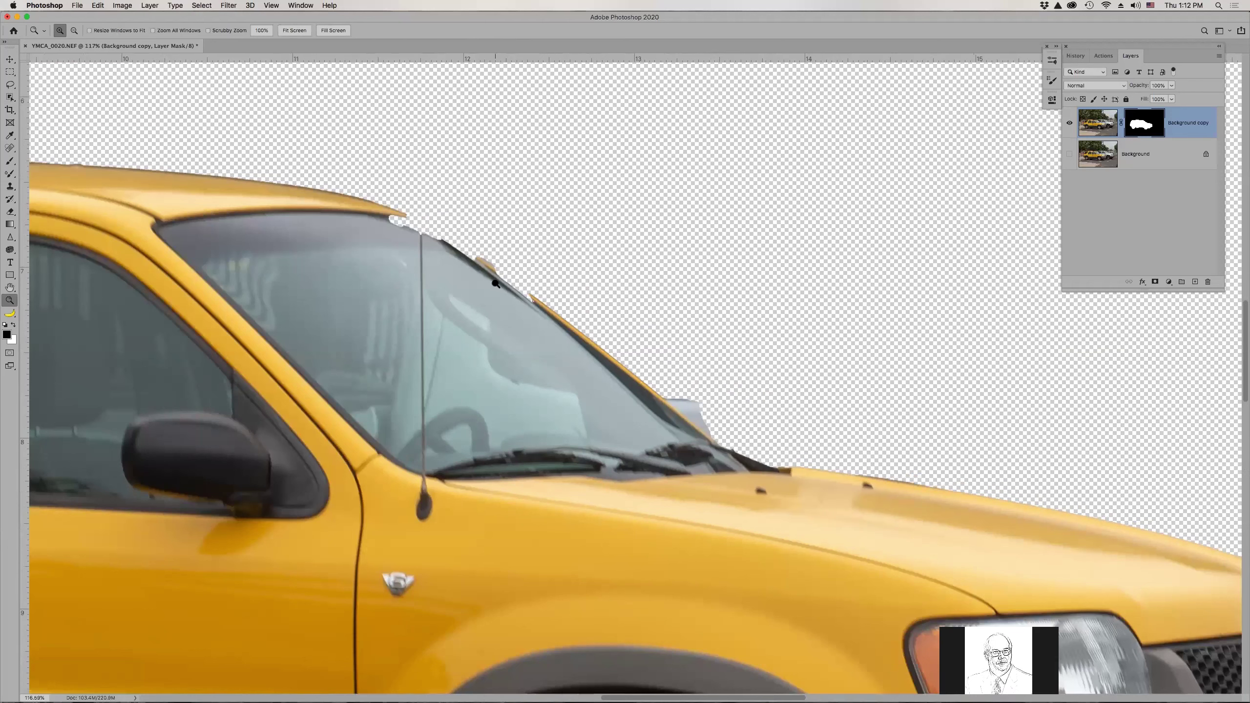
key(b)
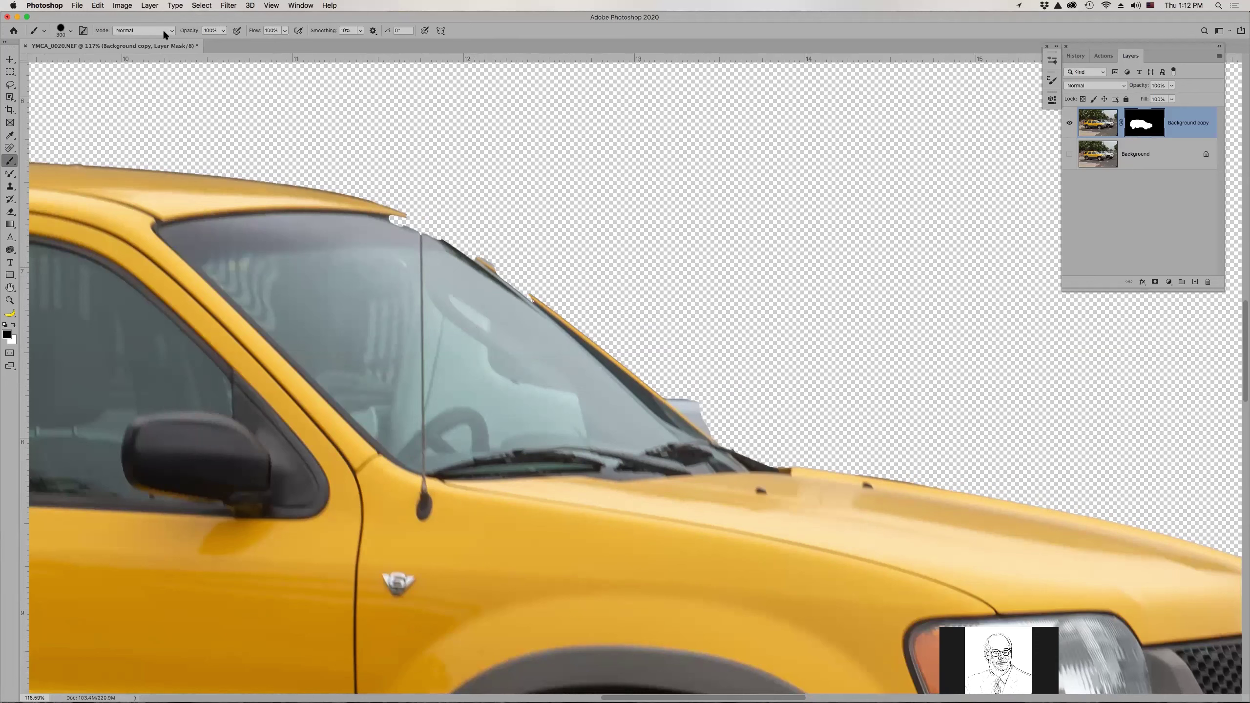
click(61, 31)
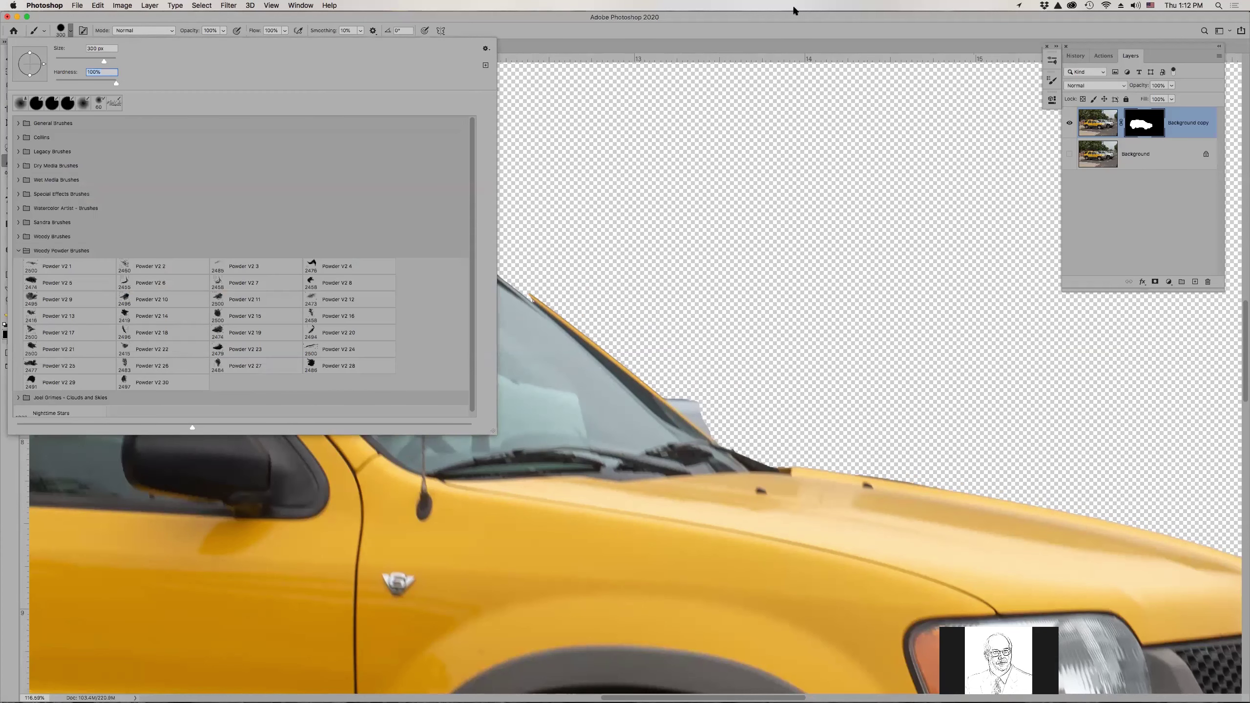
click(856, 28)
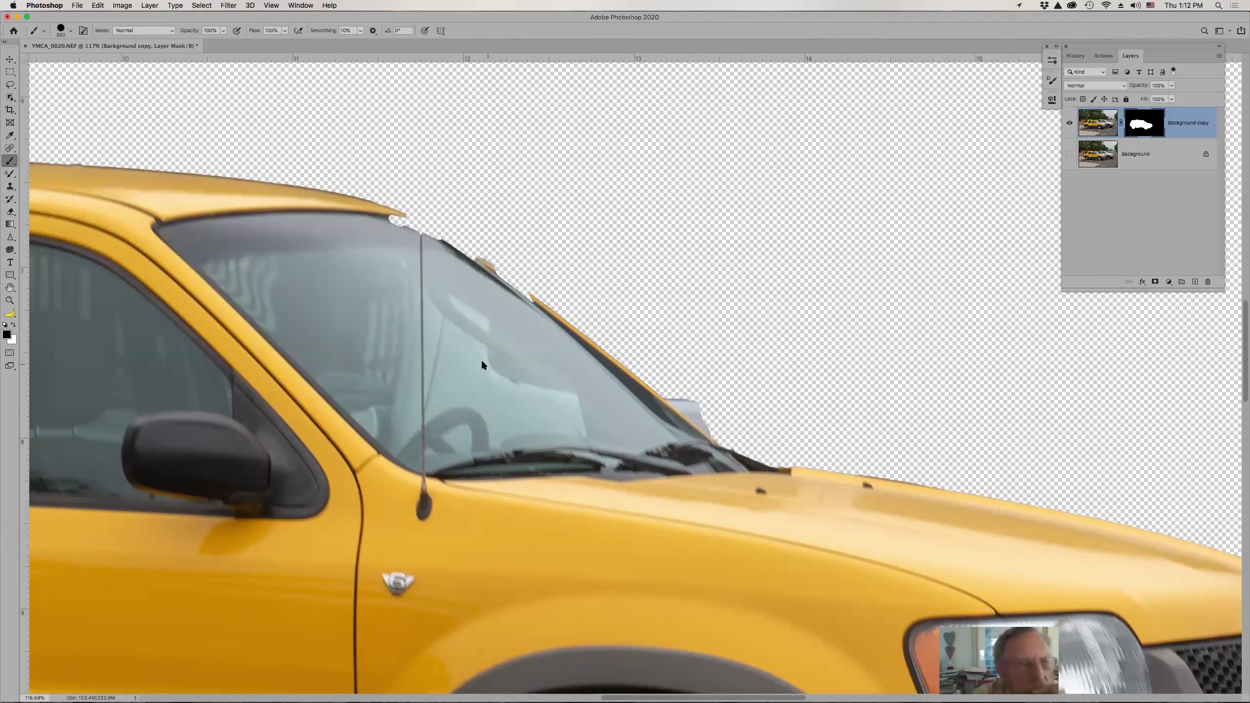
key(bracketleft)
key(bracketleft)
key(bracketleft)
key(bracketleft)
key(bracketleft)
key(bracketleft)
key(bracketleft)
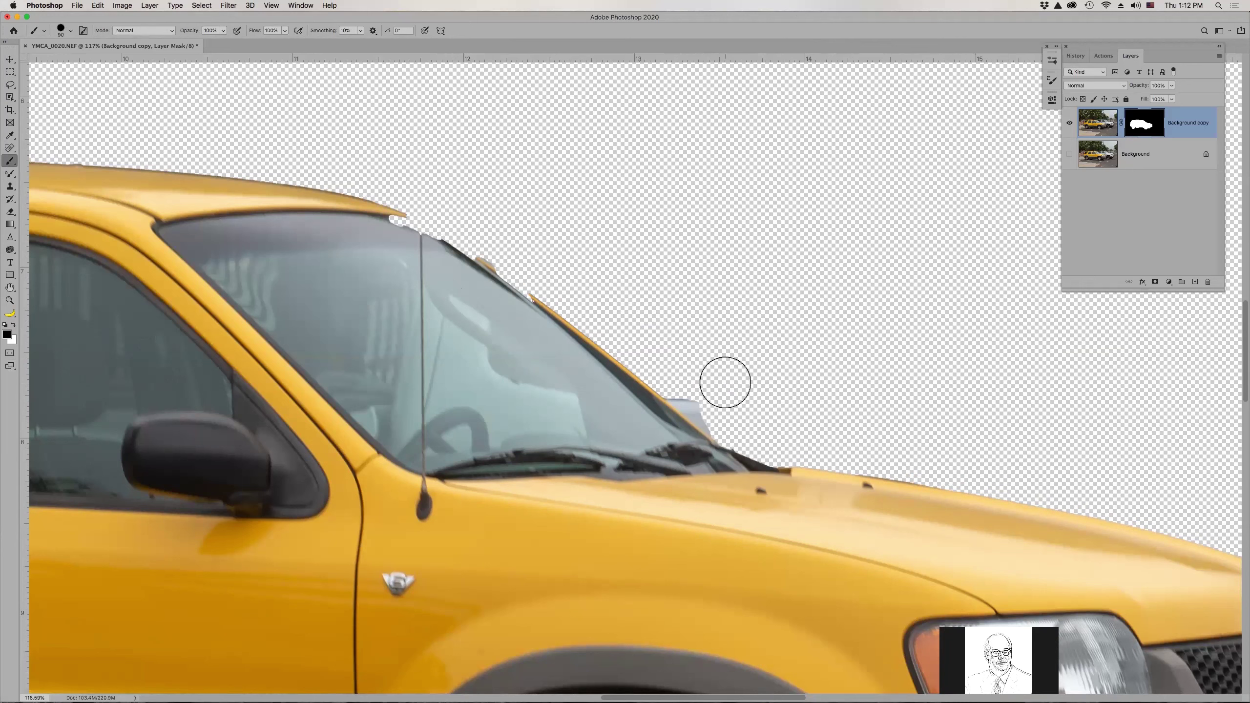
- Paint white on the layer mask to bring back the missing roof corner, the windshield's far edge and the far side mirror
drag(389, 235, 413, 262)
key(super+z)
key(x)
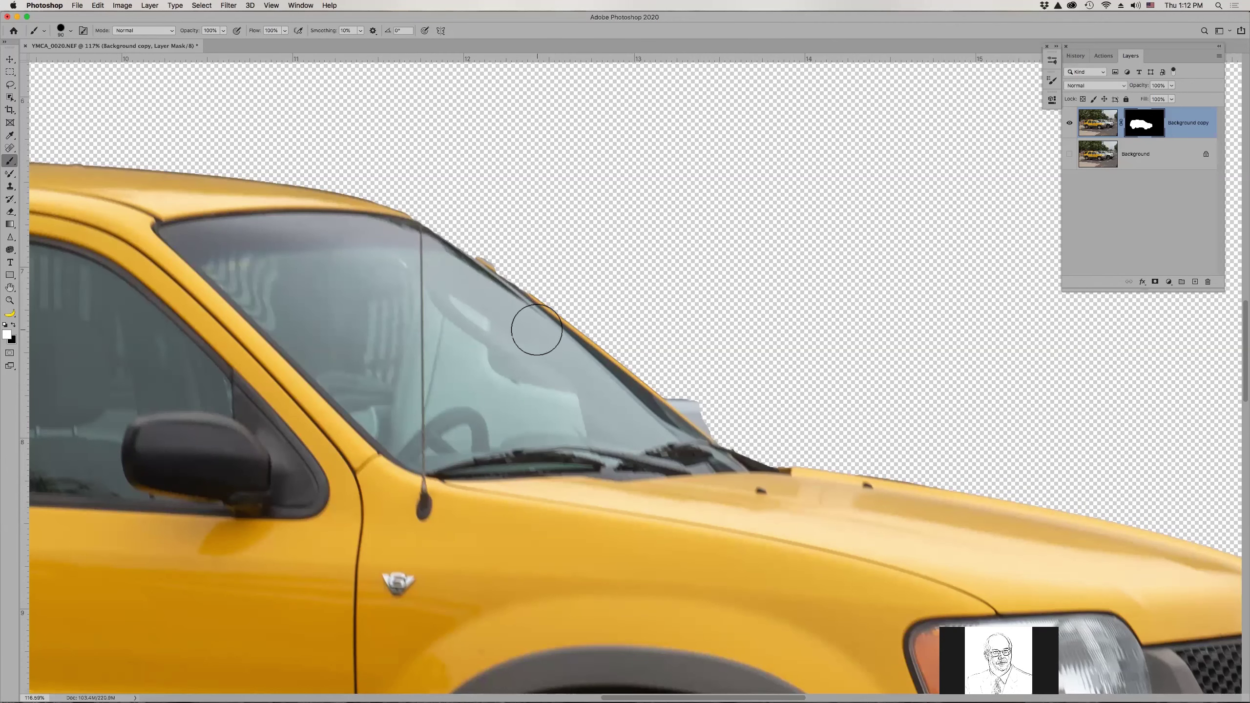
click(406, 240)
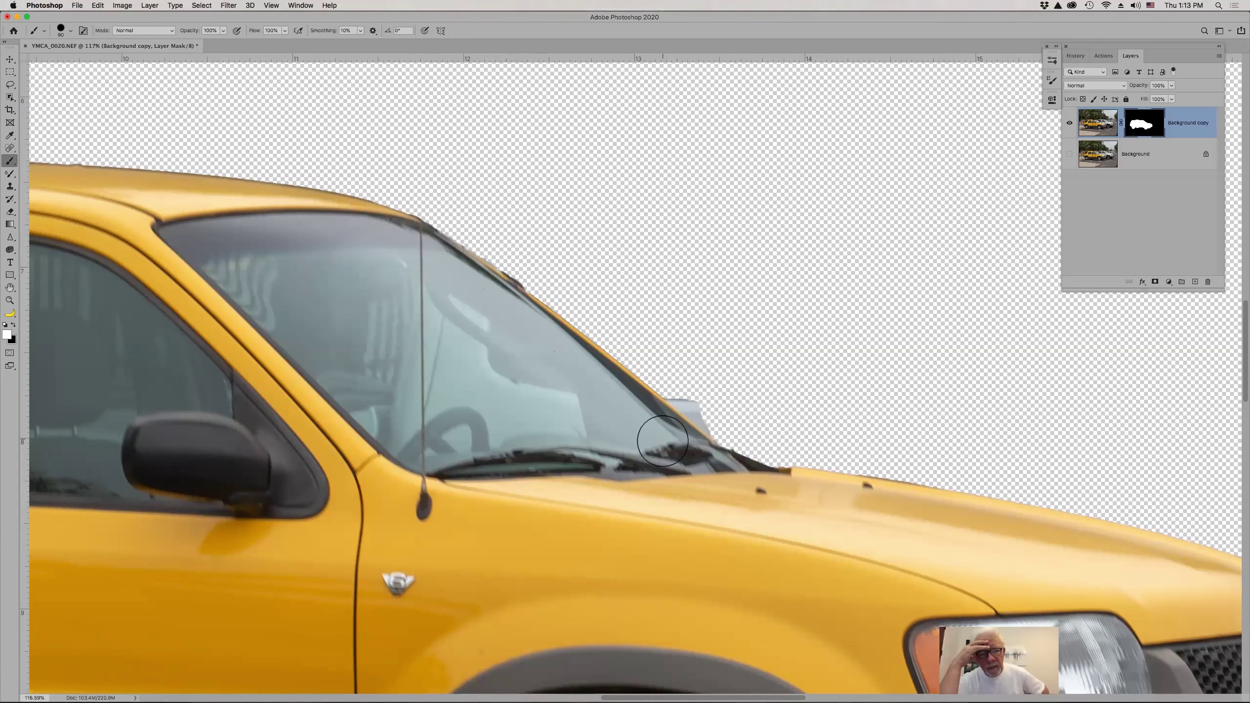
click(690, 421)
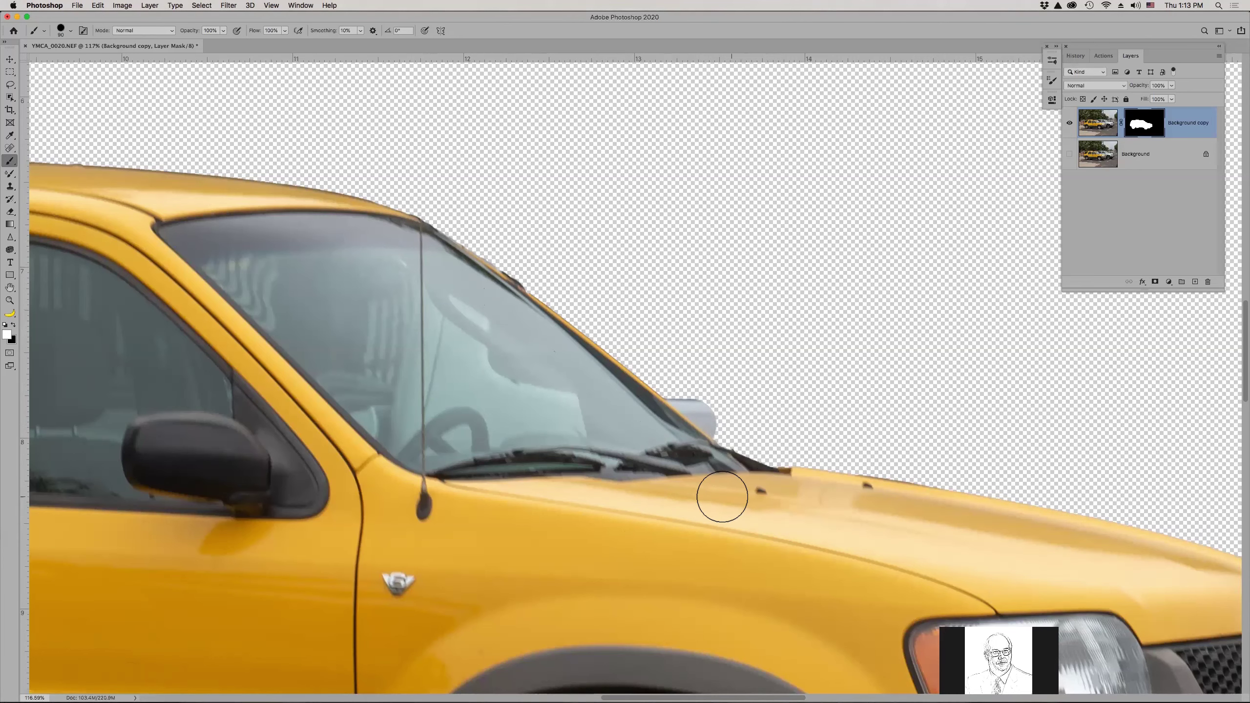
- Remove the layer mask from the Background copy layer, applying it permanently to the SUV's pixels
key(super+0)
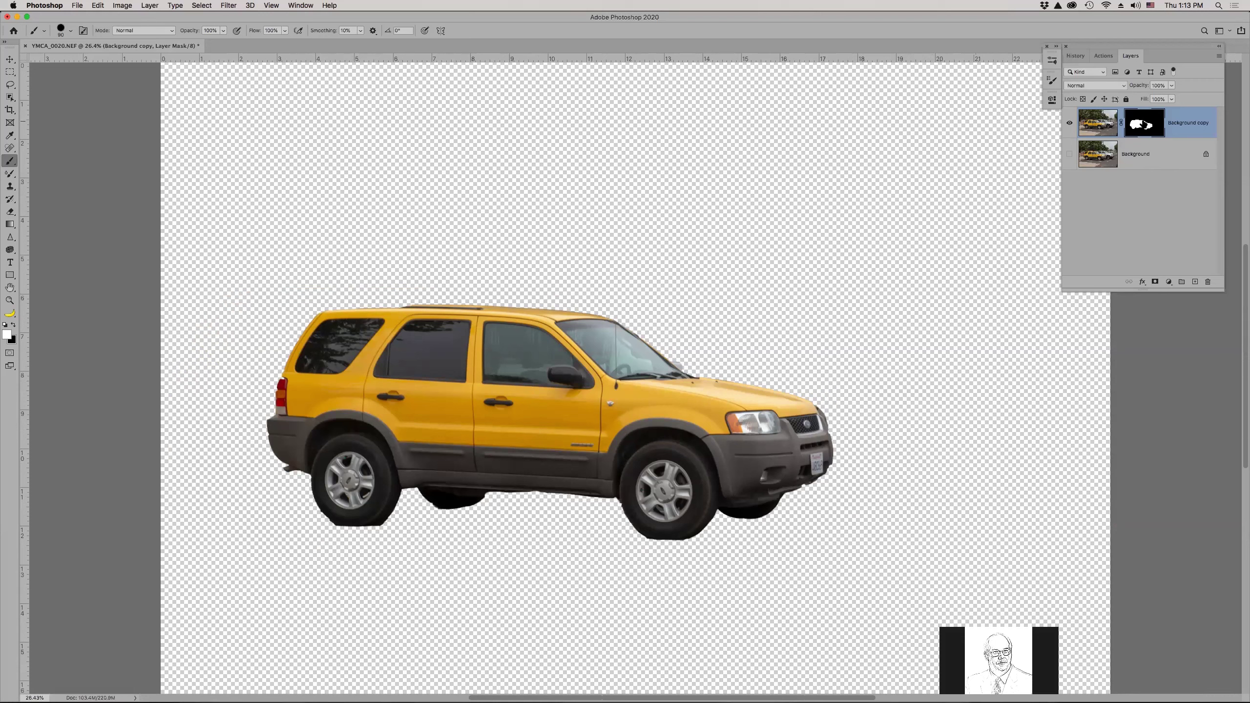
drag(1144, 123, 1208, 281)
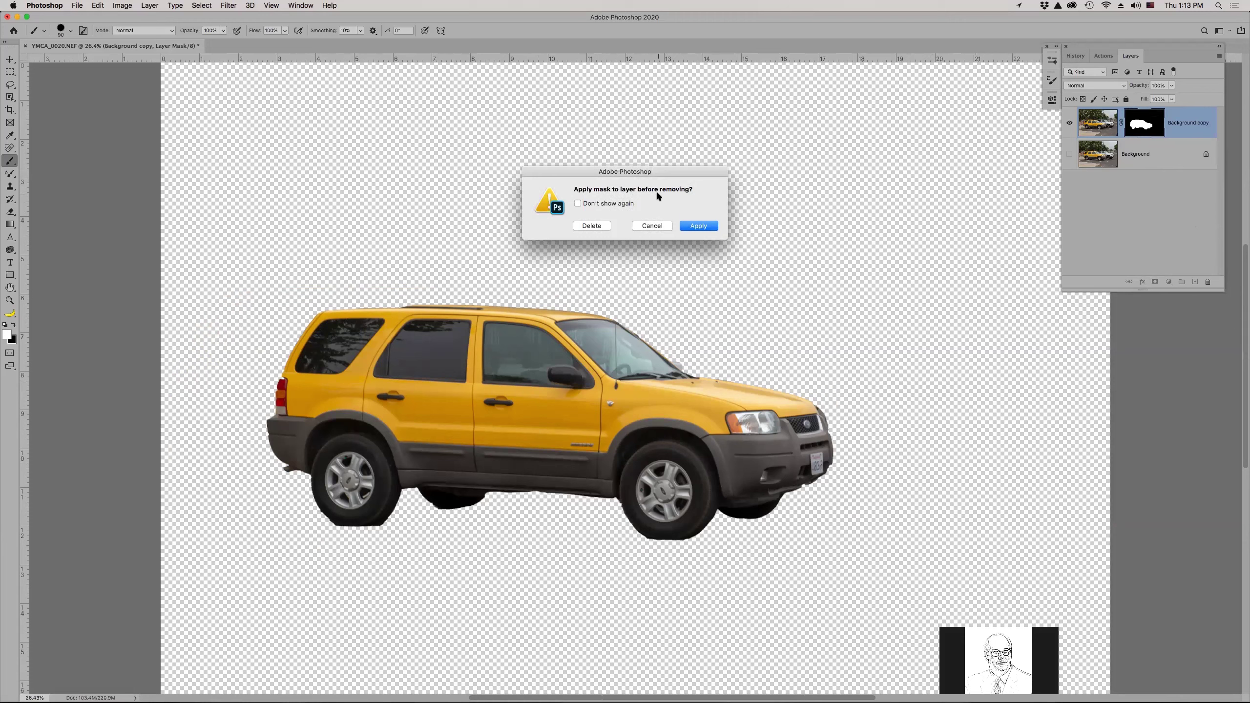
click(700, 228)
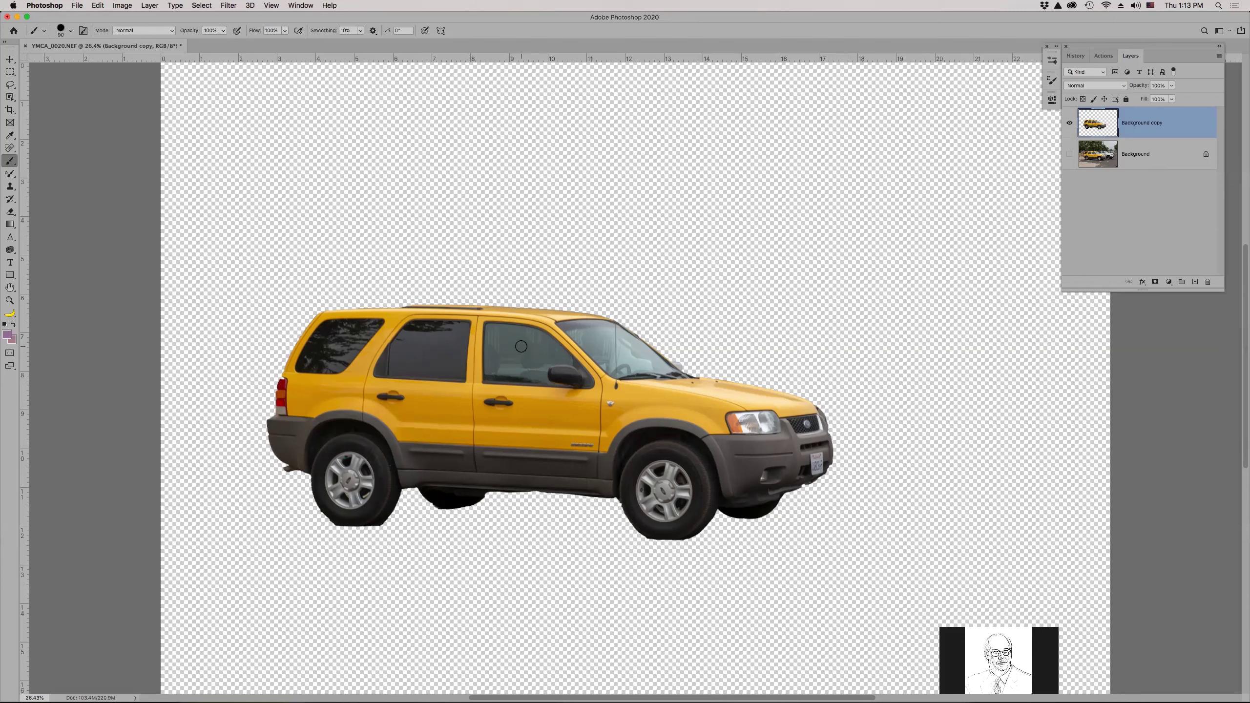
- Select the front side window of the SUV with the Quick Selection tool
key(z)
drag(490, 323, 645, 423)
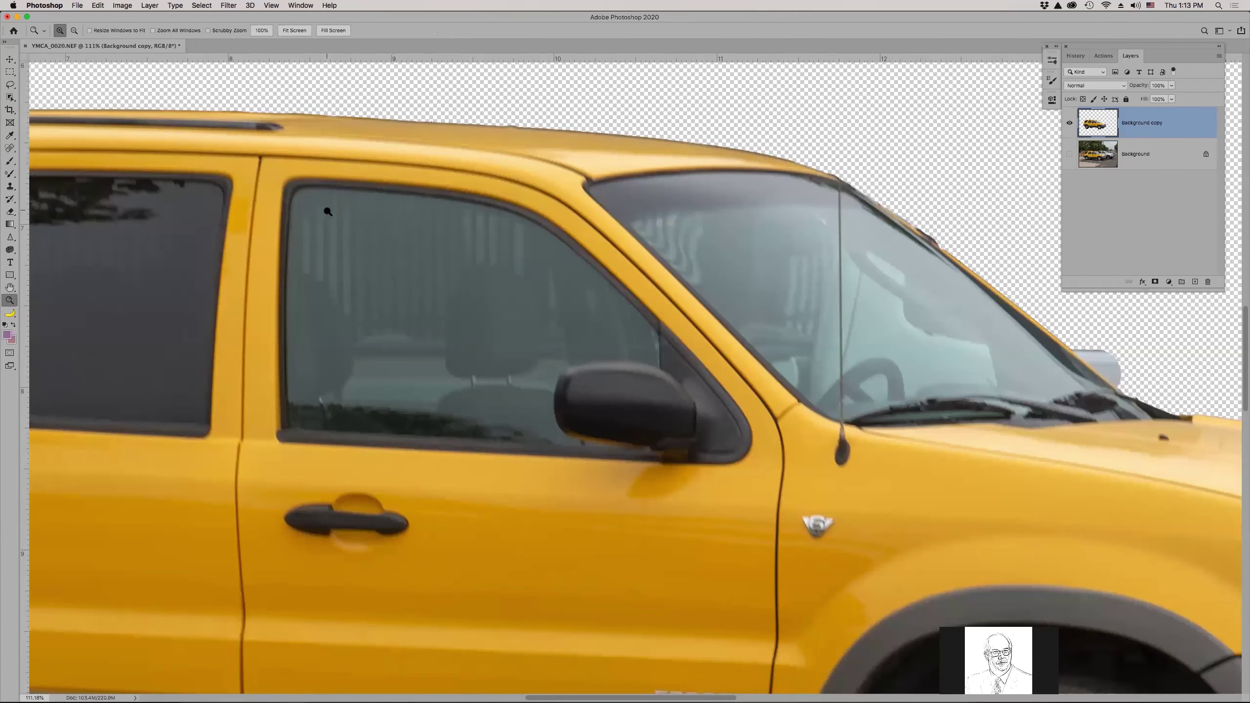
key(w)
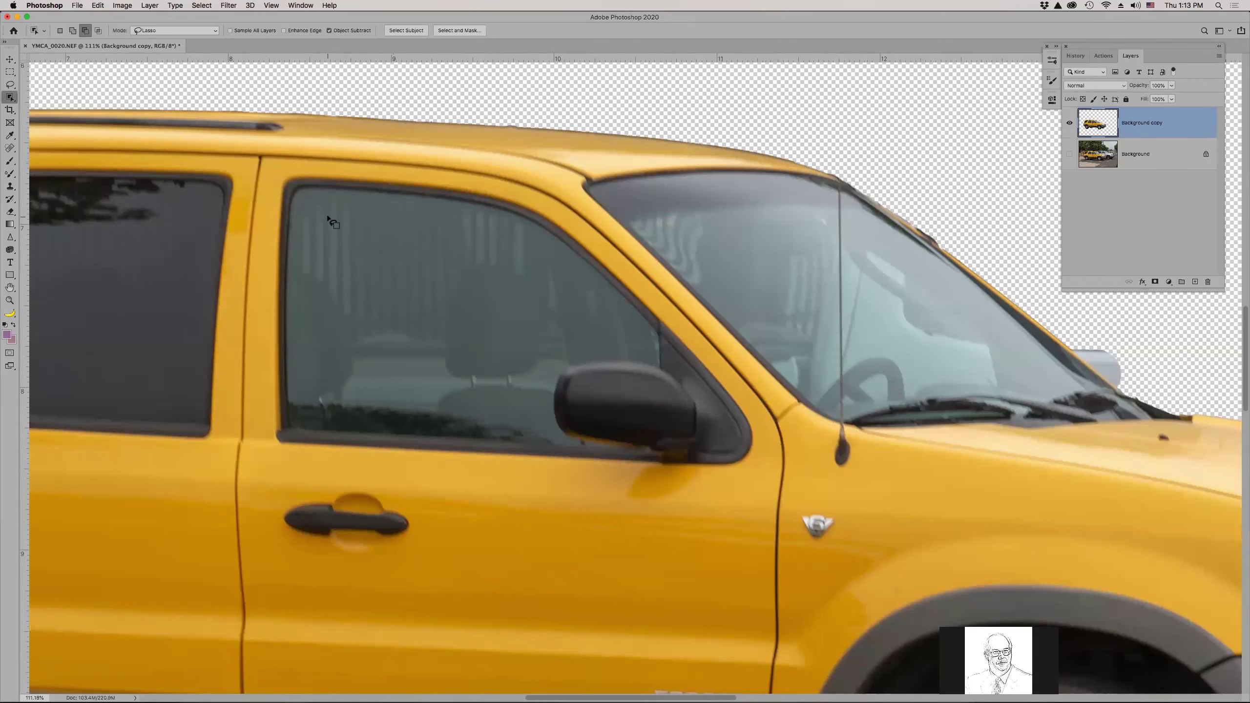
key(shift+w)
key(shift+w)
key(shift+w)
key(shift+w)
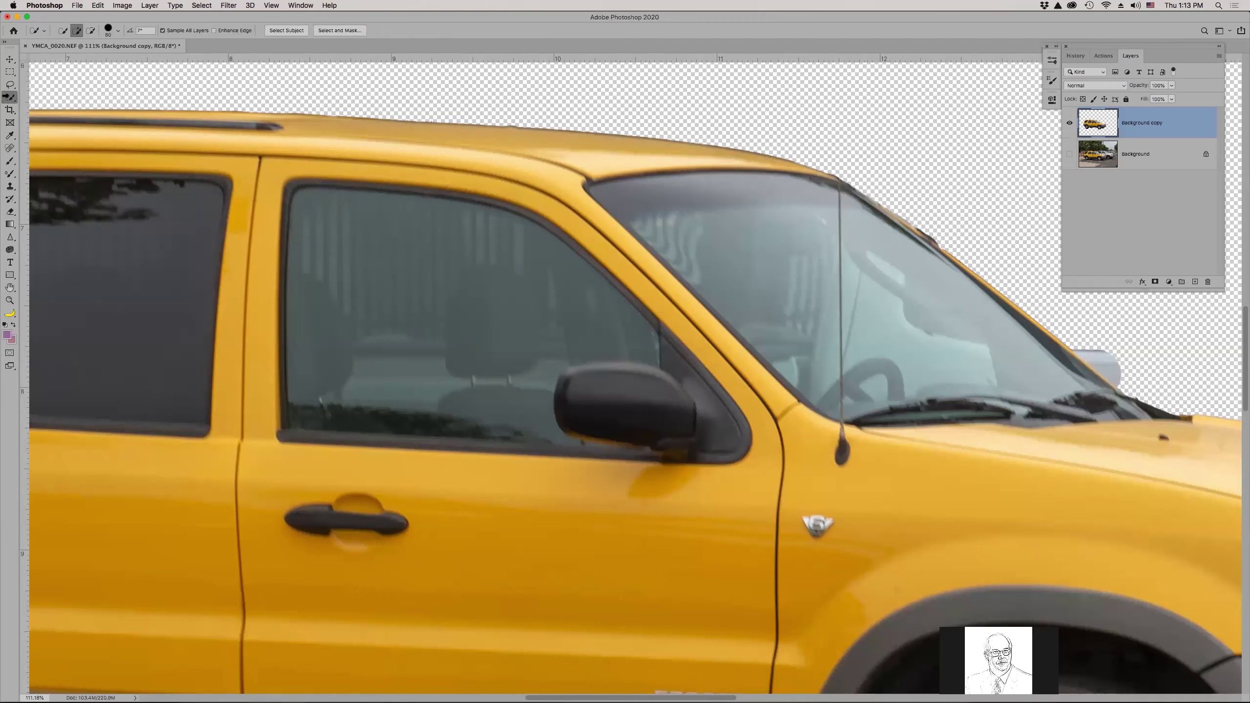
click(10, 99)
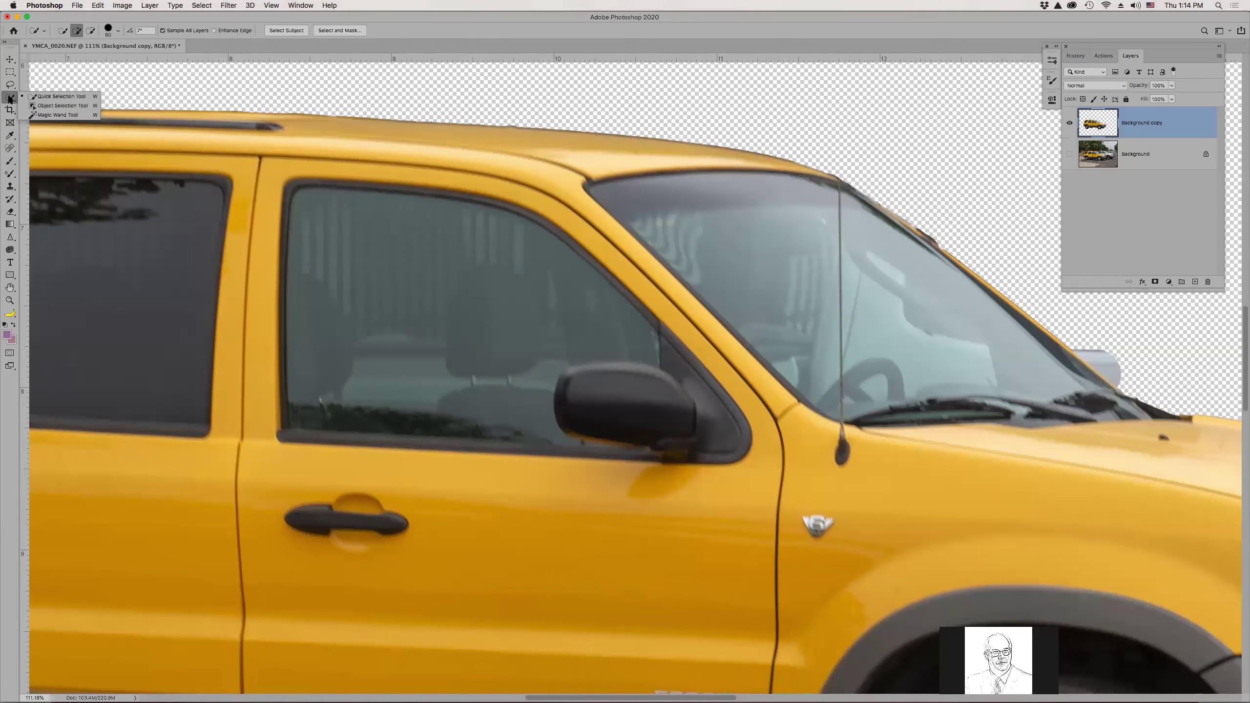
click(358, 250)
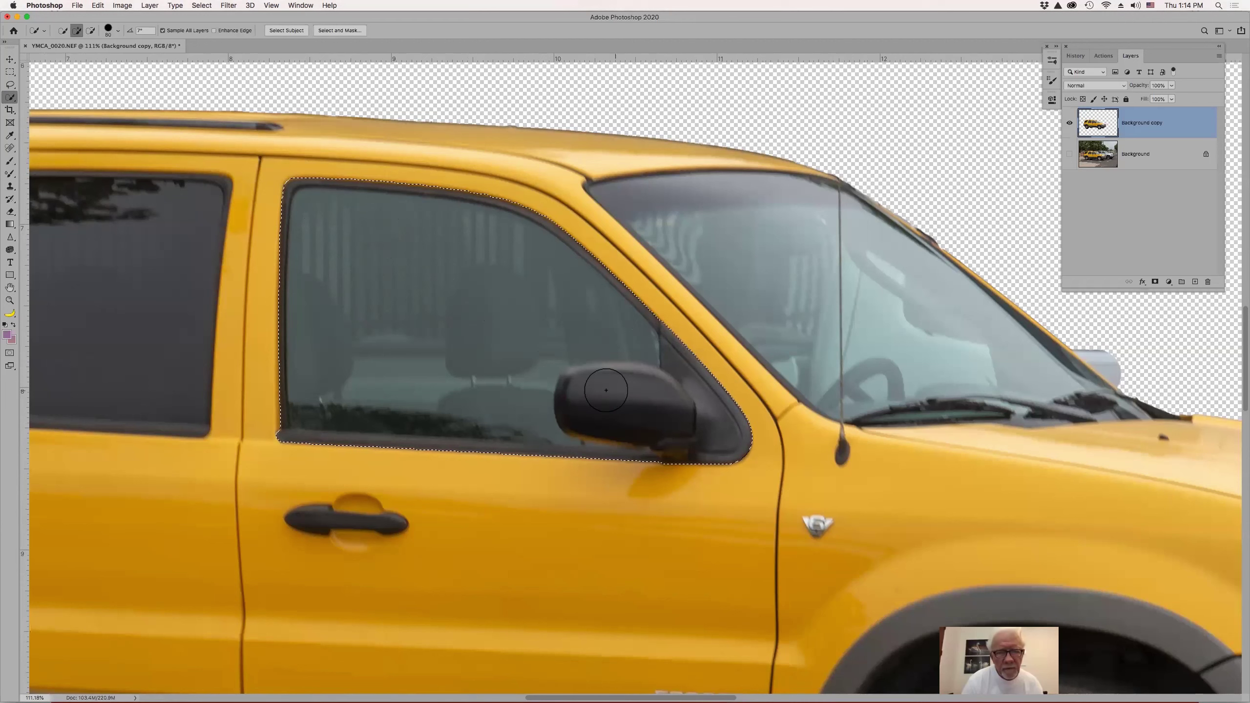
- Subtract the side mirror and the dark trim around it from the window selection with a smaller Quick Selection brush
key(bracketleft)
key(bracketleft)
key(bracketleft)
key(bracketleft)
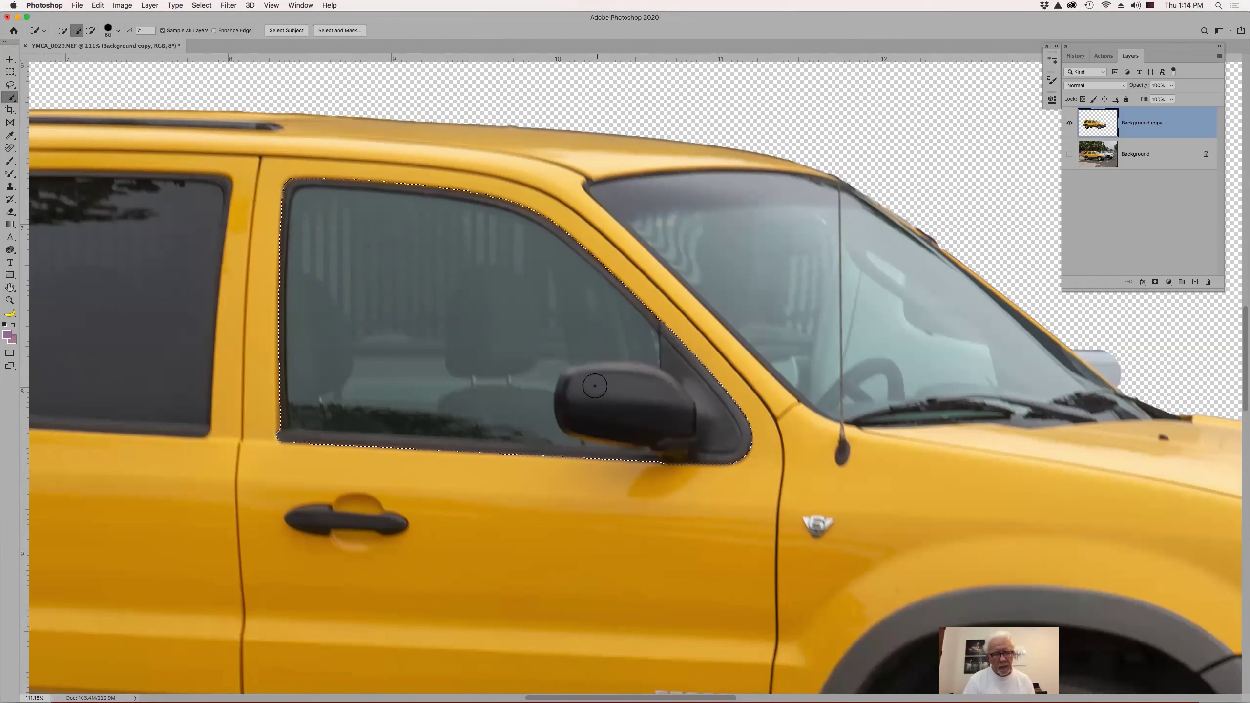
drag(581, 382, 691, 407)
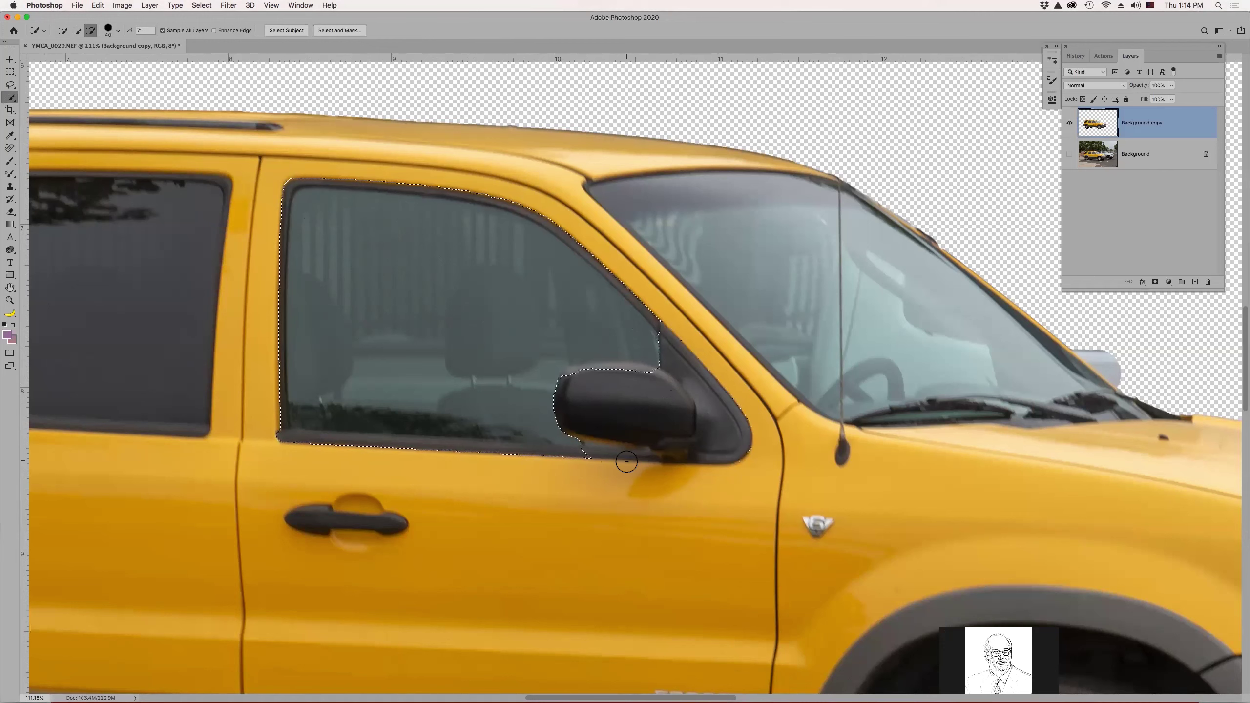
key(alt)
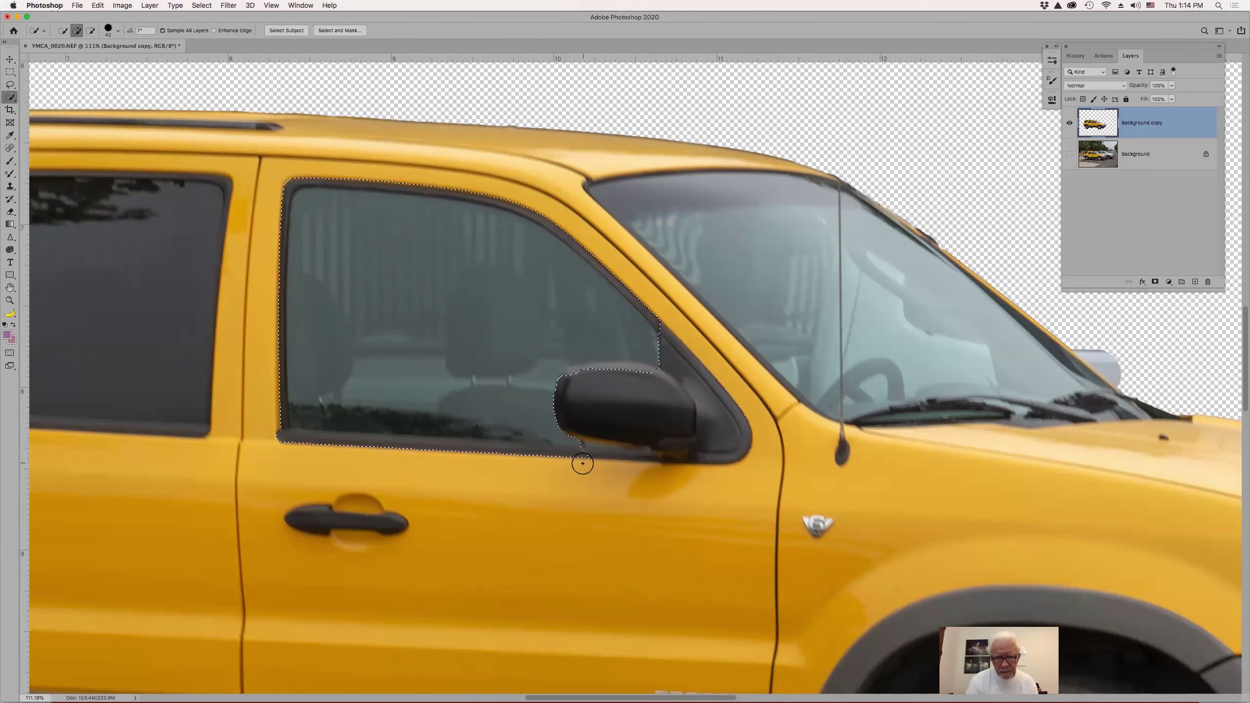
key(alt)
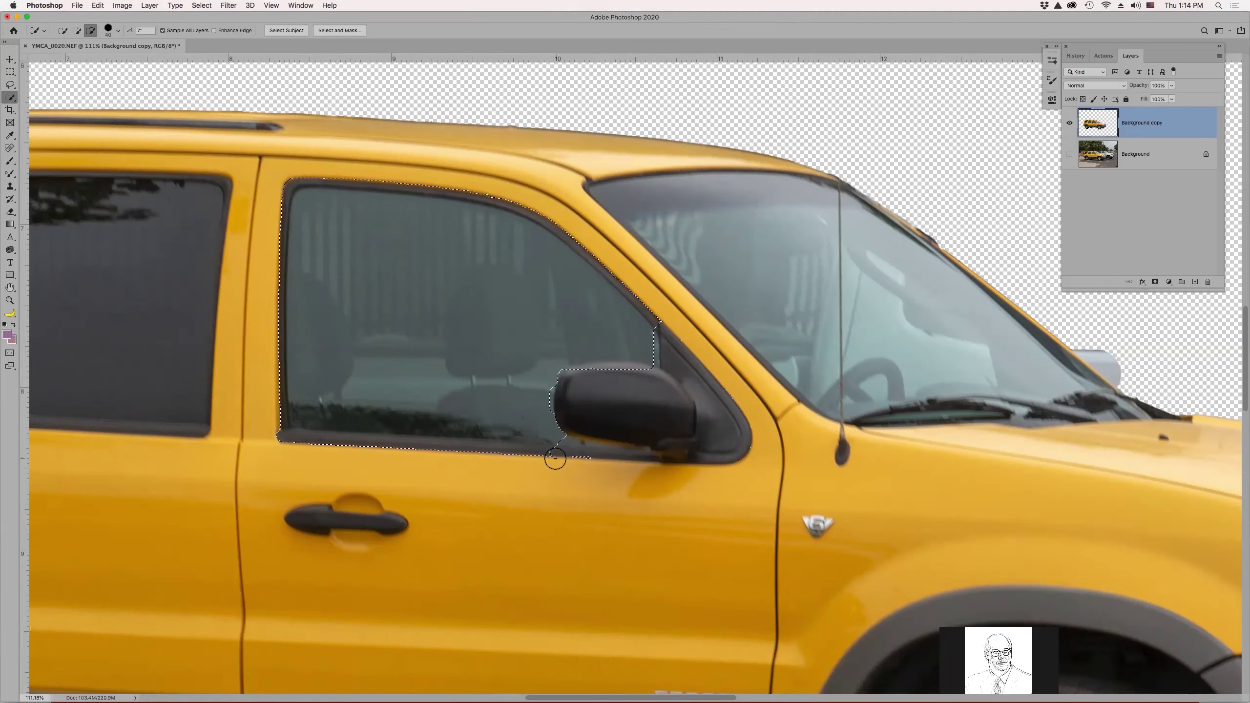
key(alt)
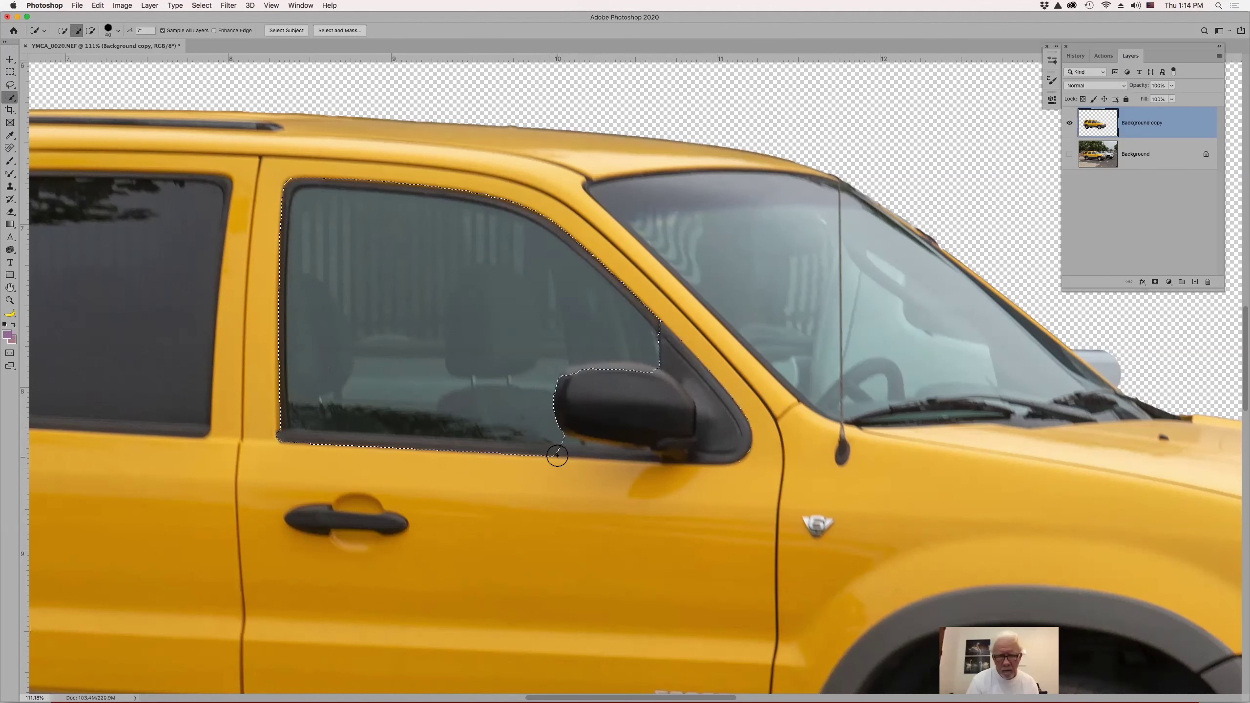
alt+click(573, 458)
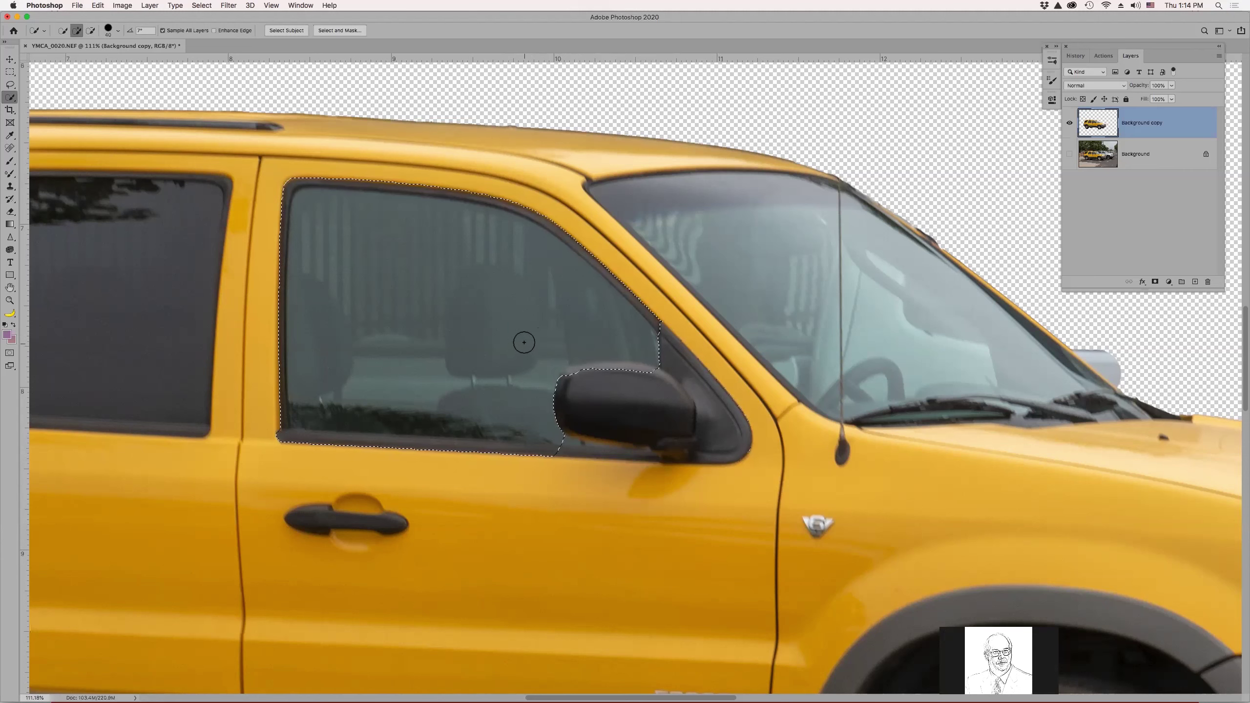
- In Quick Mask mode, paint black over the window's lower trim and sloping front trim to exclude them from the selection
key(q)
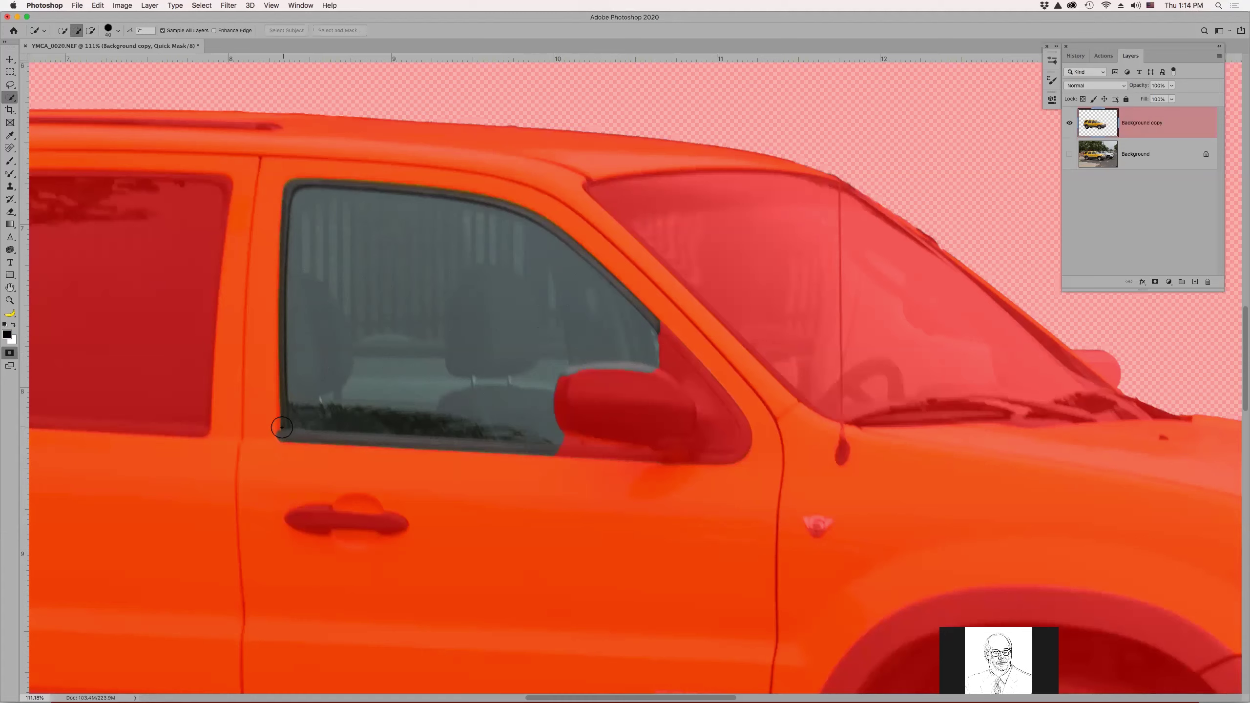
key(b)
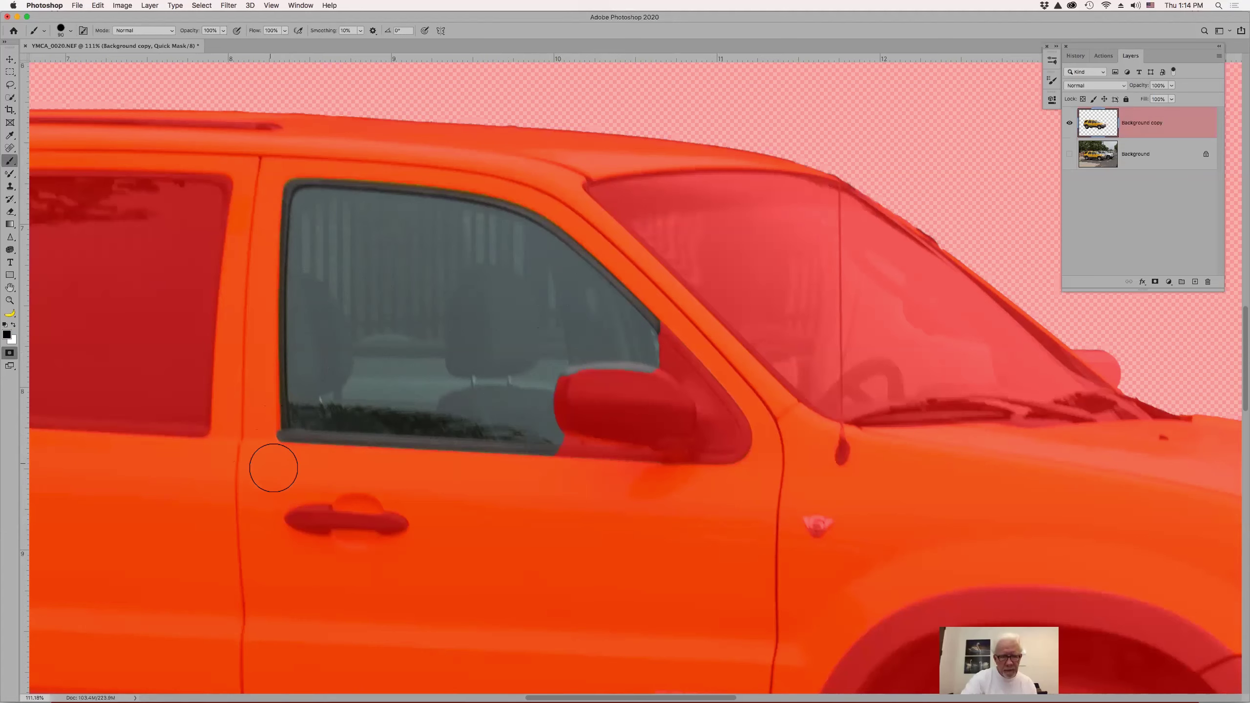
drag(279, 447, 277, 452)
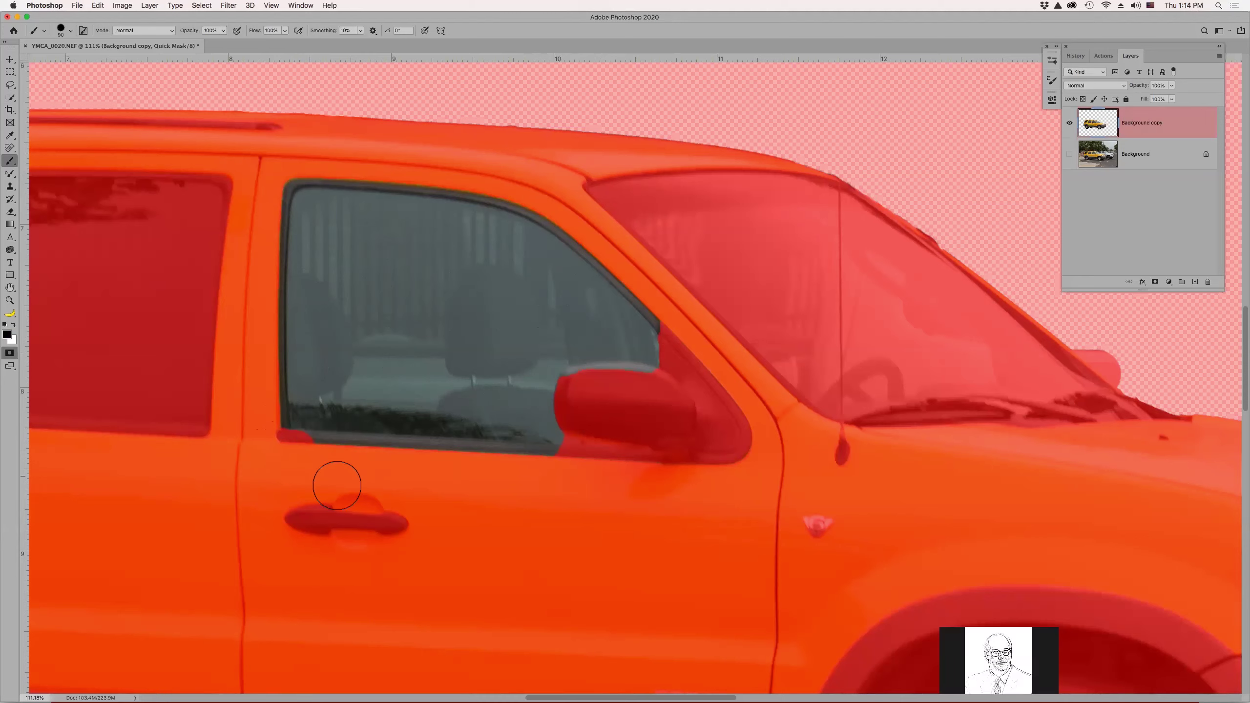
shift+click(554, 471)
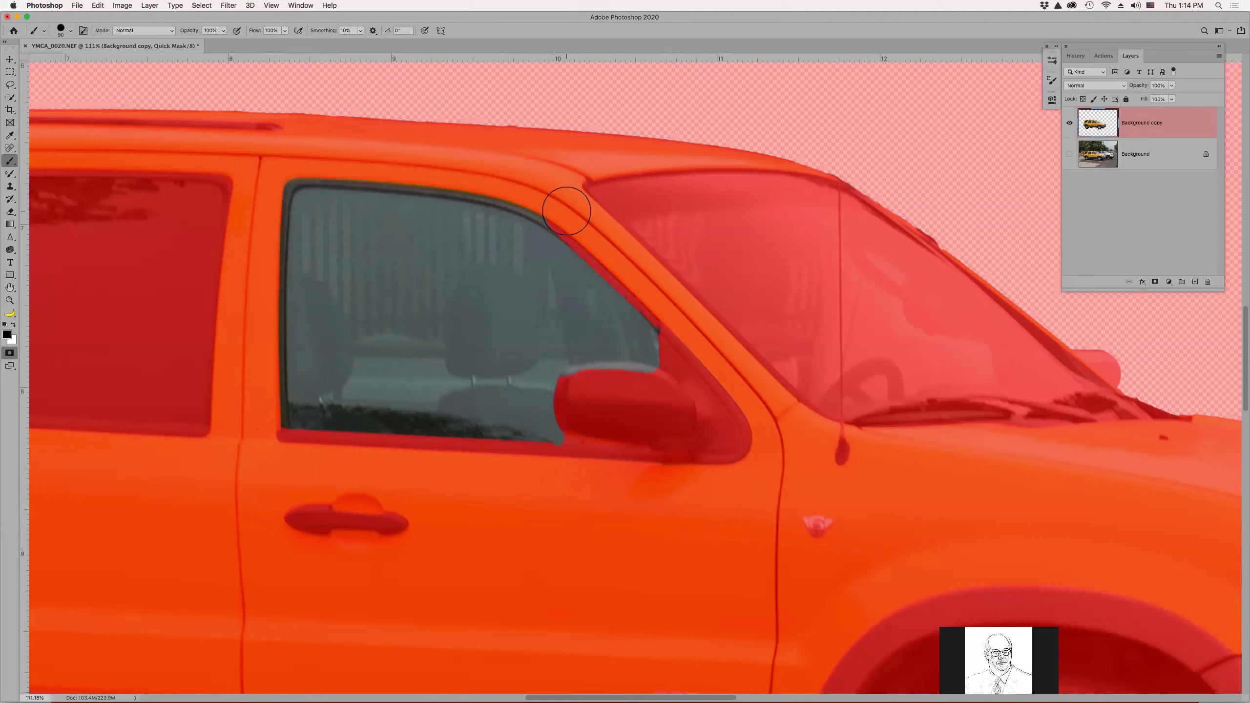
- Mask out the window's upper and rear trim with a 60 px brush and convert the Quick Mask back into a selection
key(bracketleft)
key(bracketleft)
key(bracketleft)
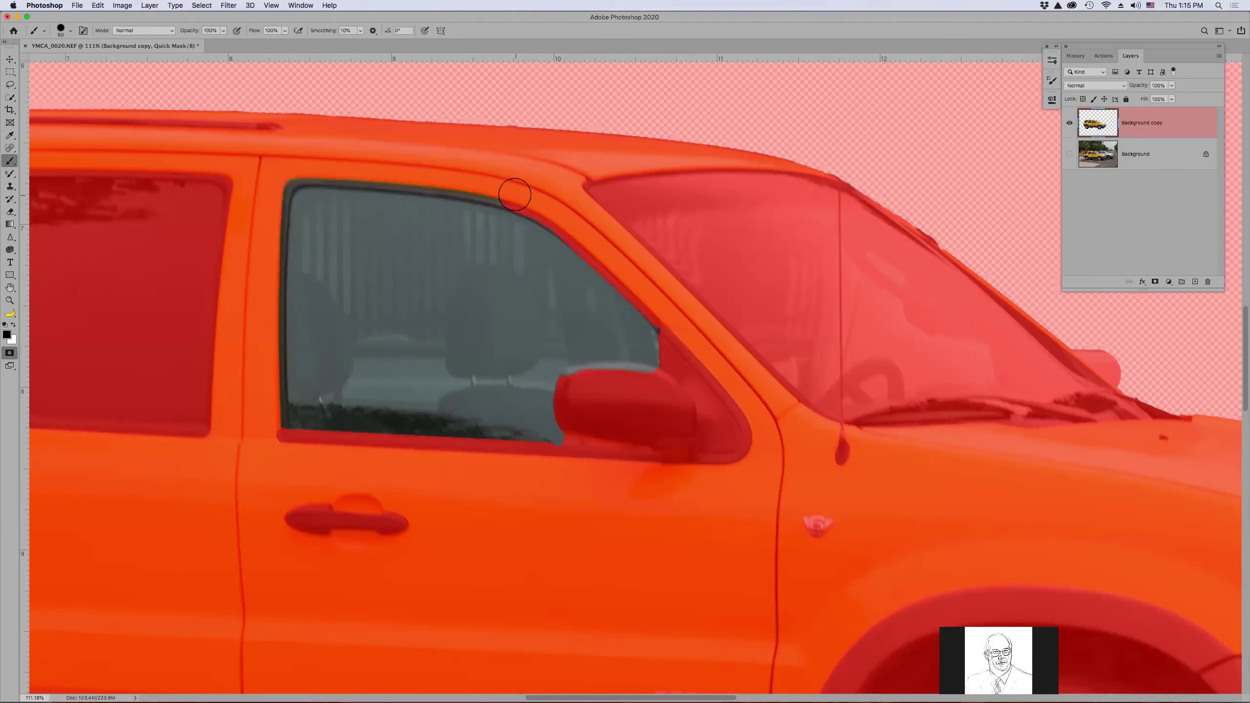
mouse_move(495, 191)
mouse_down()
mouse_move(296, 169)
mouse_move(277, 194)
mouse_move(280, 182)
mouse_move(271, 237)
mouse_move(271, 204)
mouse_up()
click(274, 202)
shift+click(271, 424)
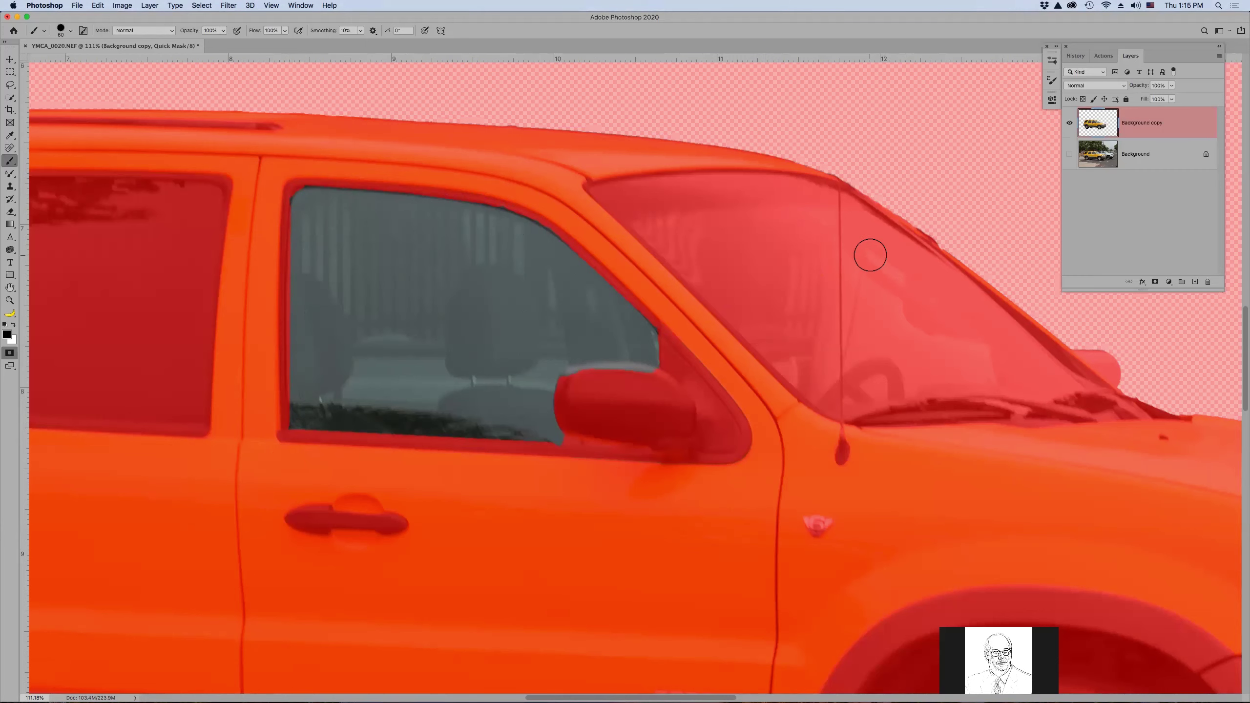
key(q)
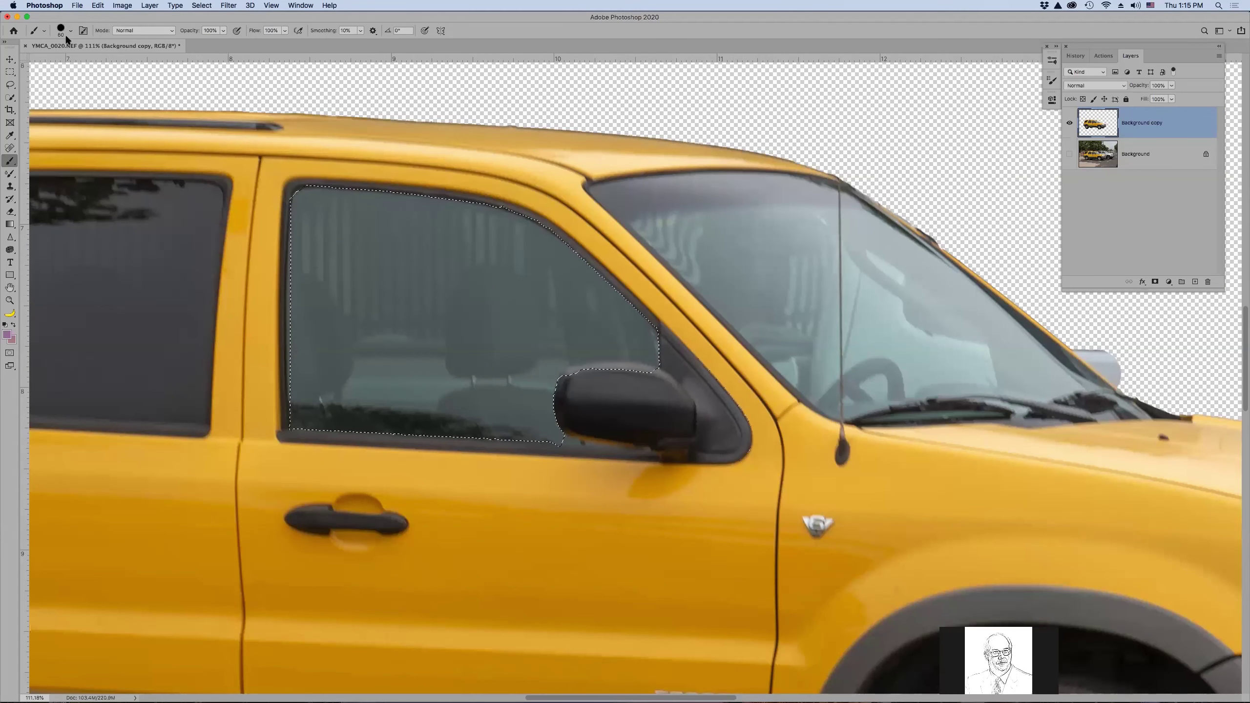
- Reset the foreground and background colours to default and smooth the selection's upper edge and corner in Quick Mask mode
key(d)
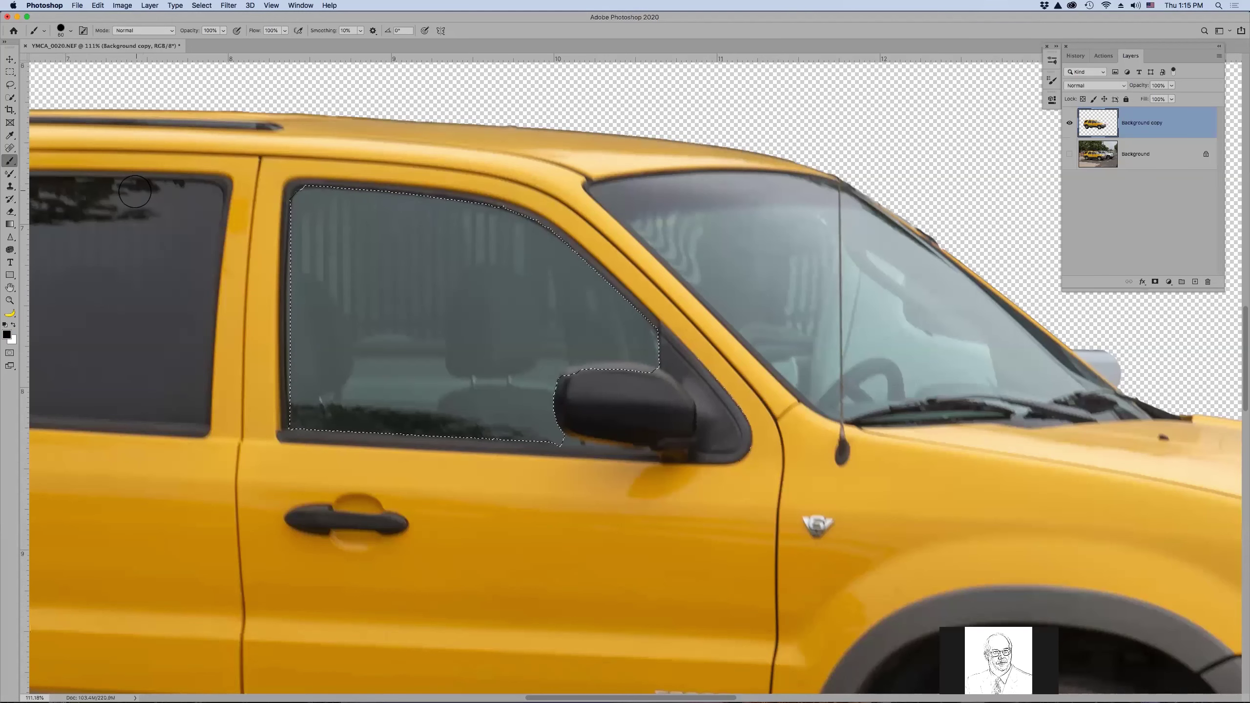
key(q)
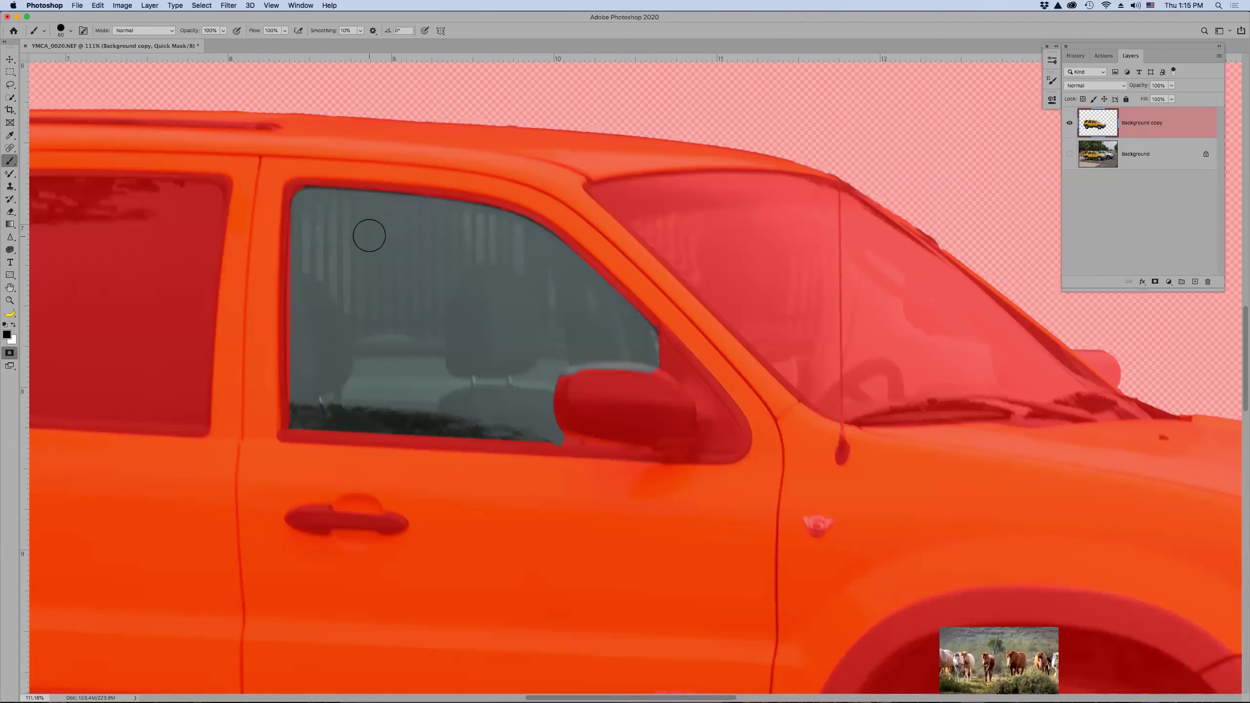
key(q)
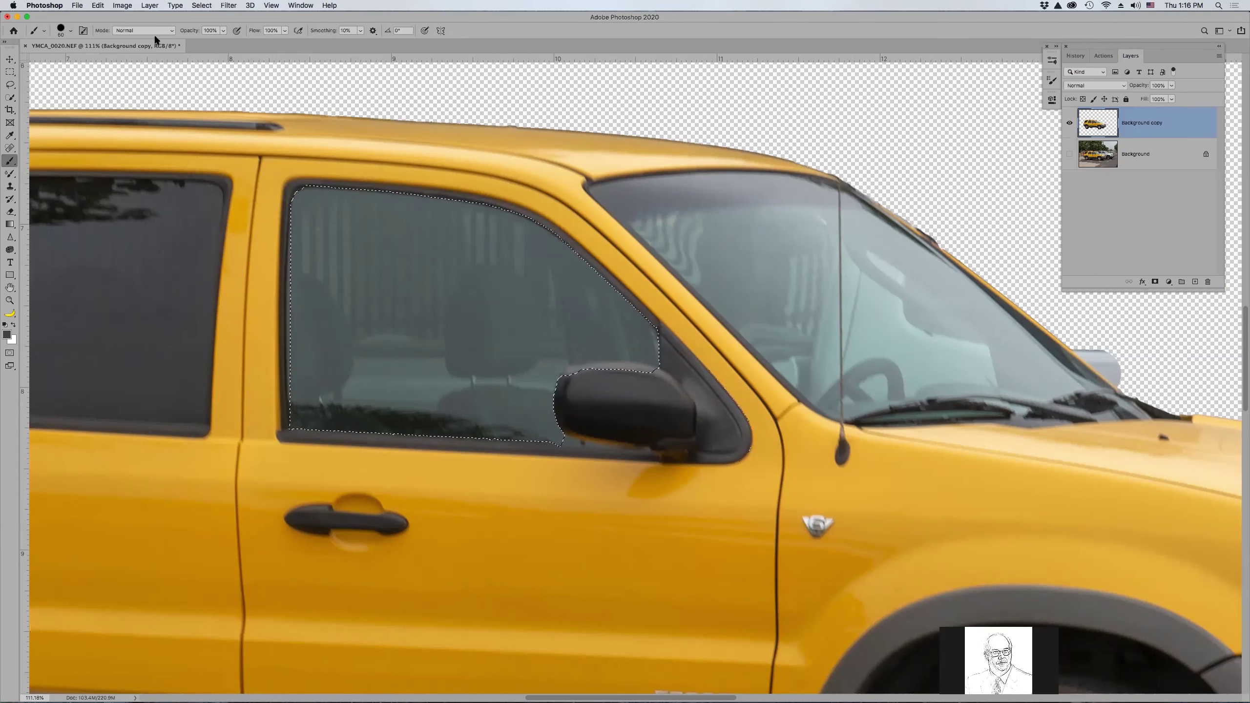
- Paint over the selected front window glass with the brush in Multiply mode at 70% opacity, and clear the selection
click(171, 31)
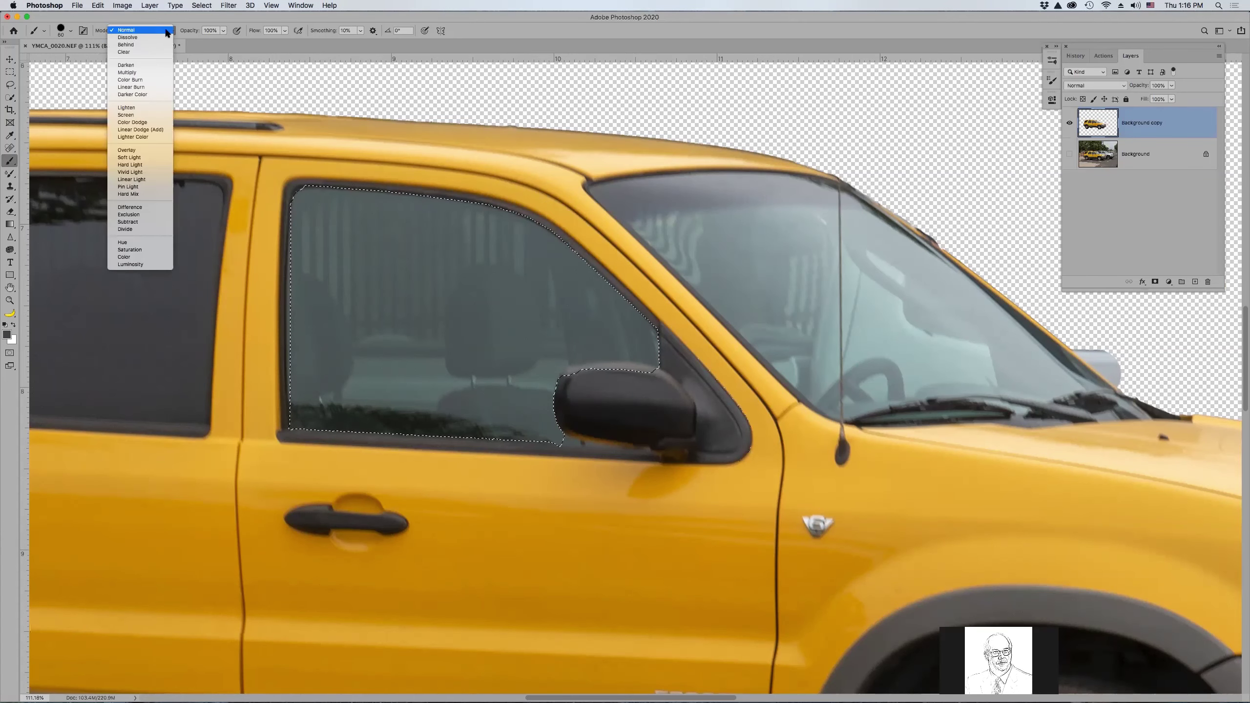
click(148, 73)
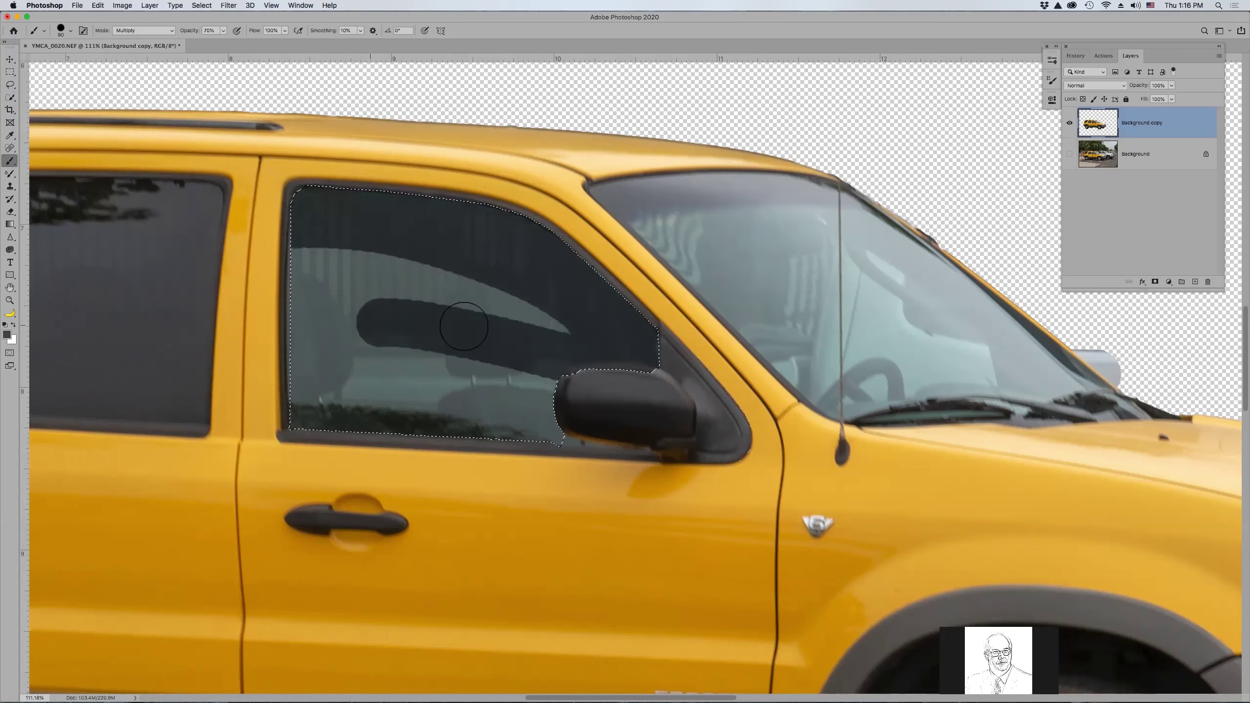
mouse_move(316, 264)
mouse_down()
mouse_move(259, 306)
mouse_move(295, 361)
mouse_move(325, 338)
mouse_move(418, 344)
mouse_move(491, 372)
mouse_move(441, 408)
mouse_move(526, 408)
mouse_move(554, 440)
mouse_move(319, 425)
mouse_move(275, 383)
mouse_move(314, 411)
mouse_move(470, 348)
mouse_move(436, 353)
mouse_move(631, 337)
mouse_up()
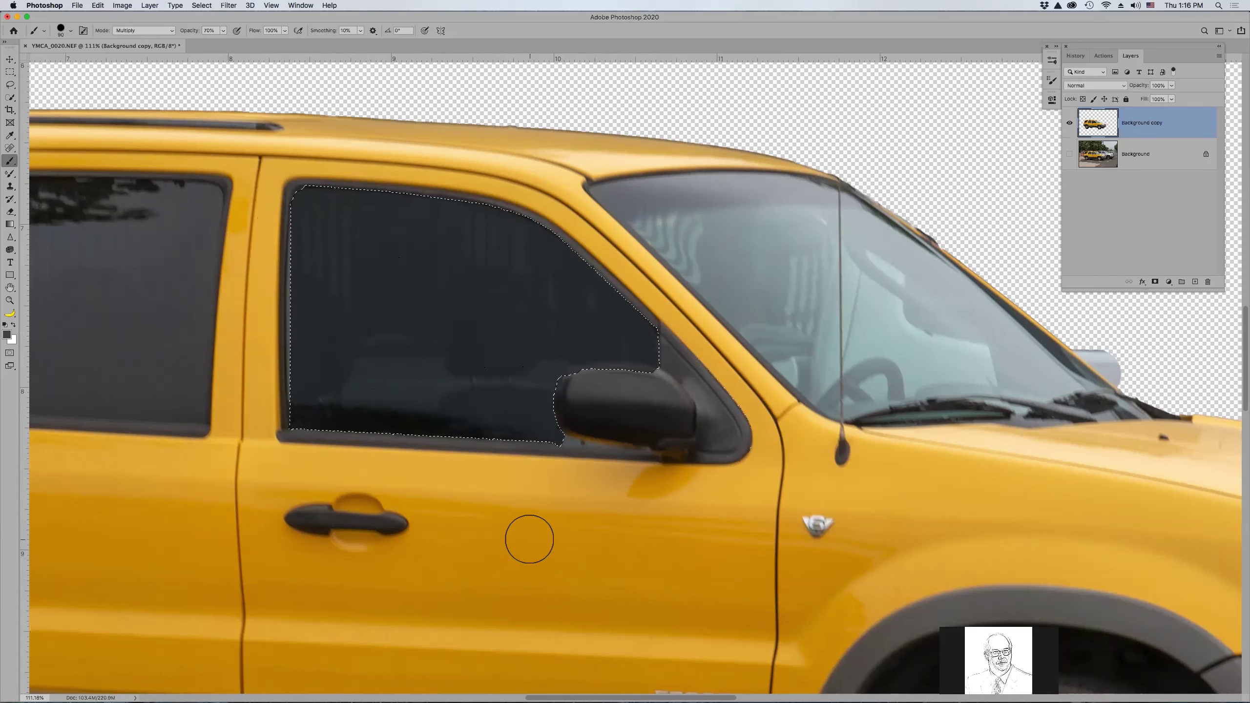
key(super+minus)
key(super+minus)
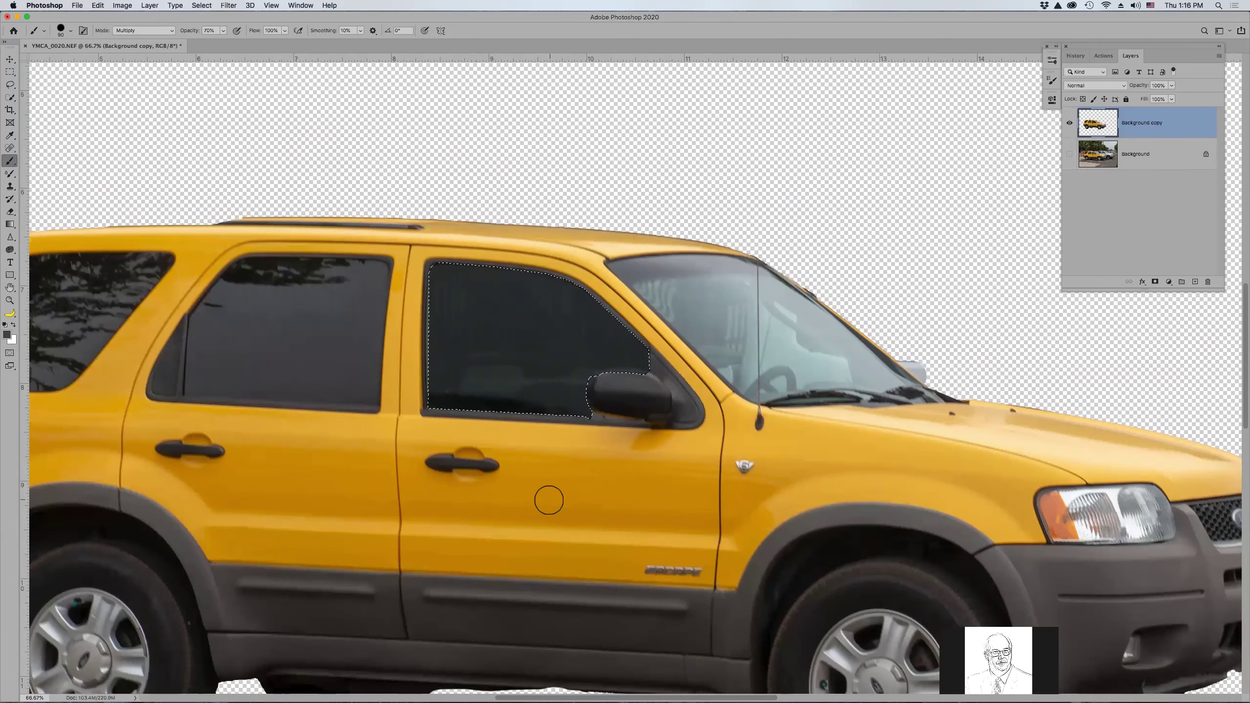
key(super+d)
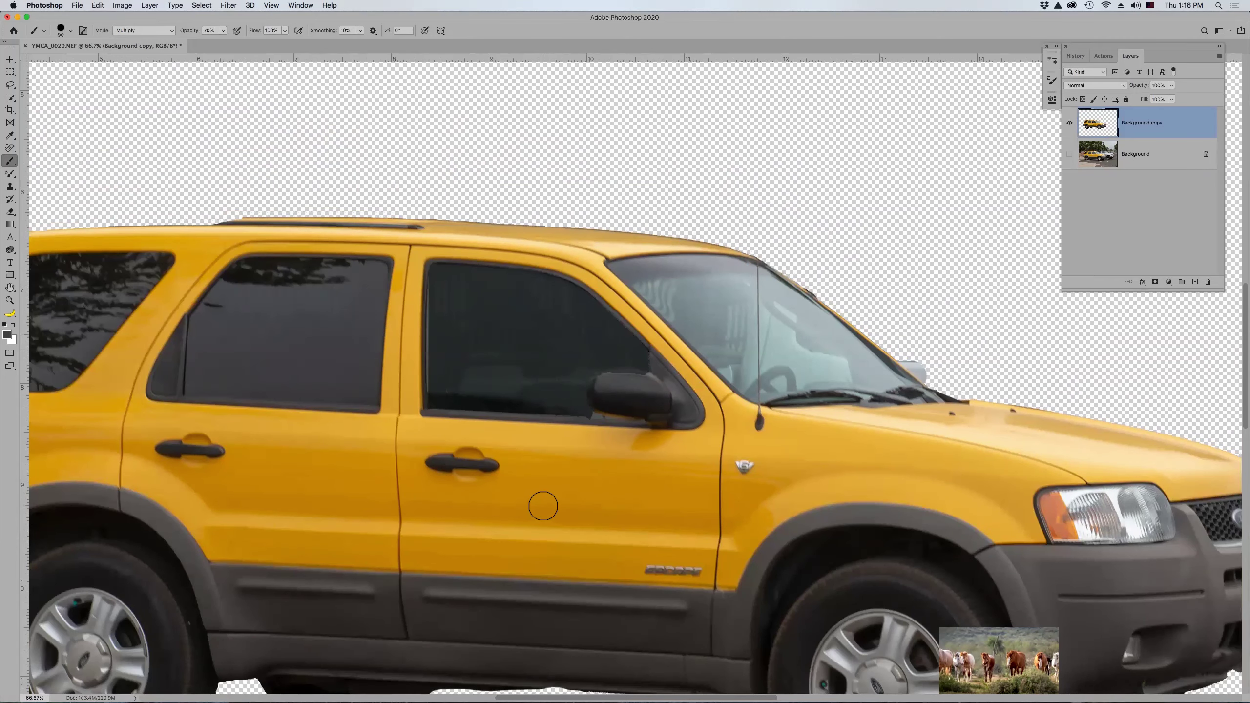
- Undo the deselection and glass painting, darken the whole front window again in one stroke with a larger brush, and deselect
key(super+z)
key(super+z)
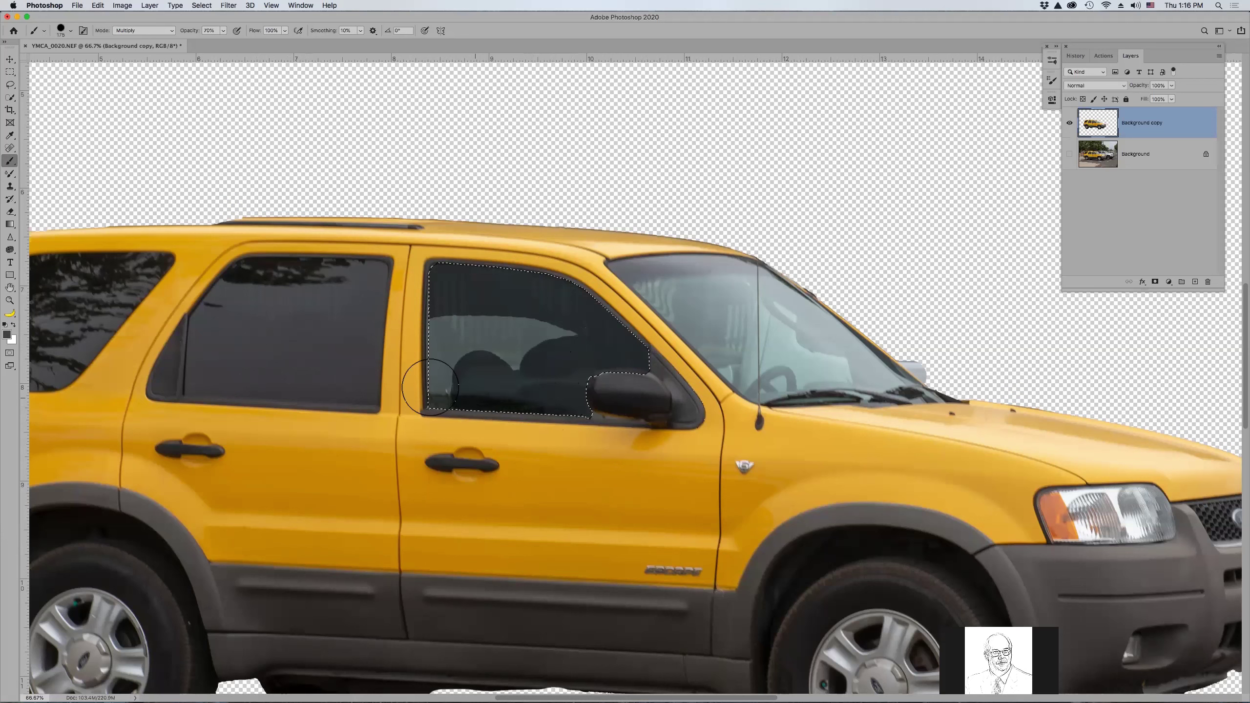
drag(539, 334, 574, 344)
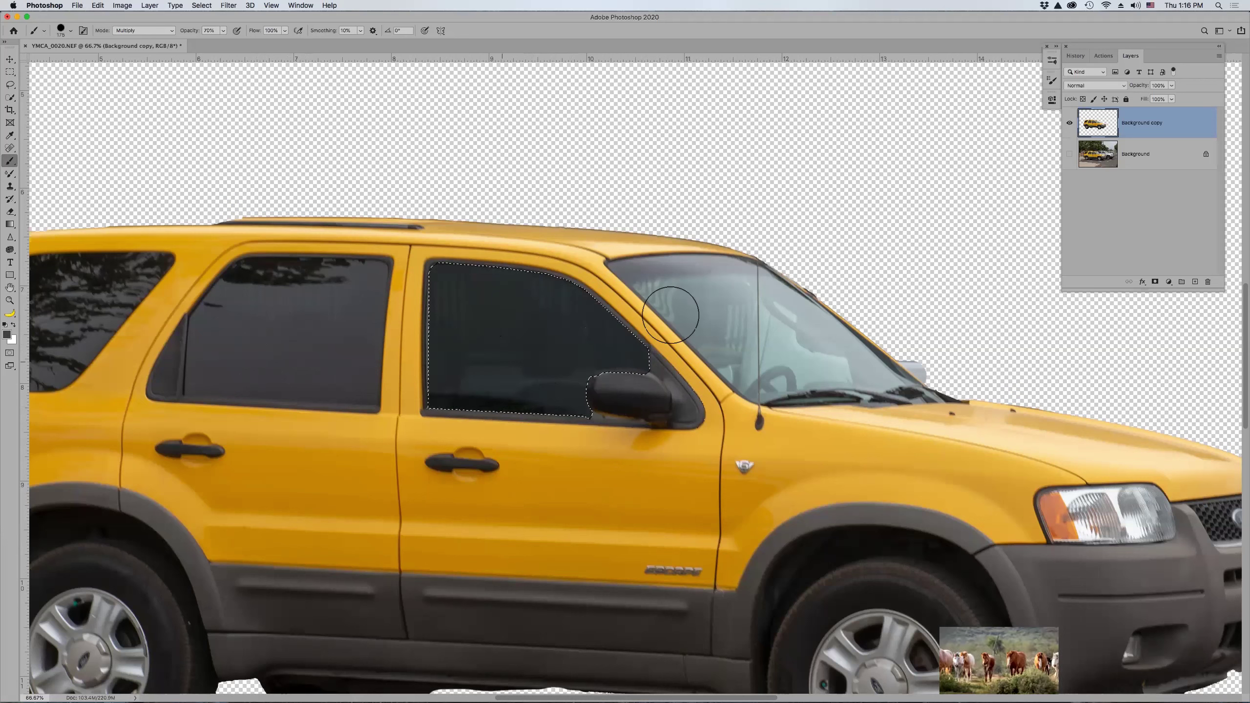
key(super+d)
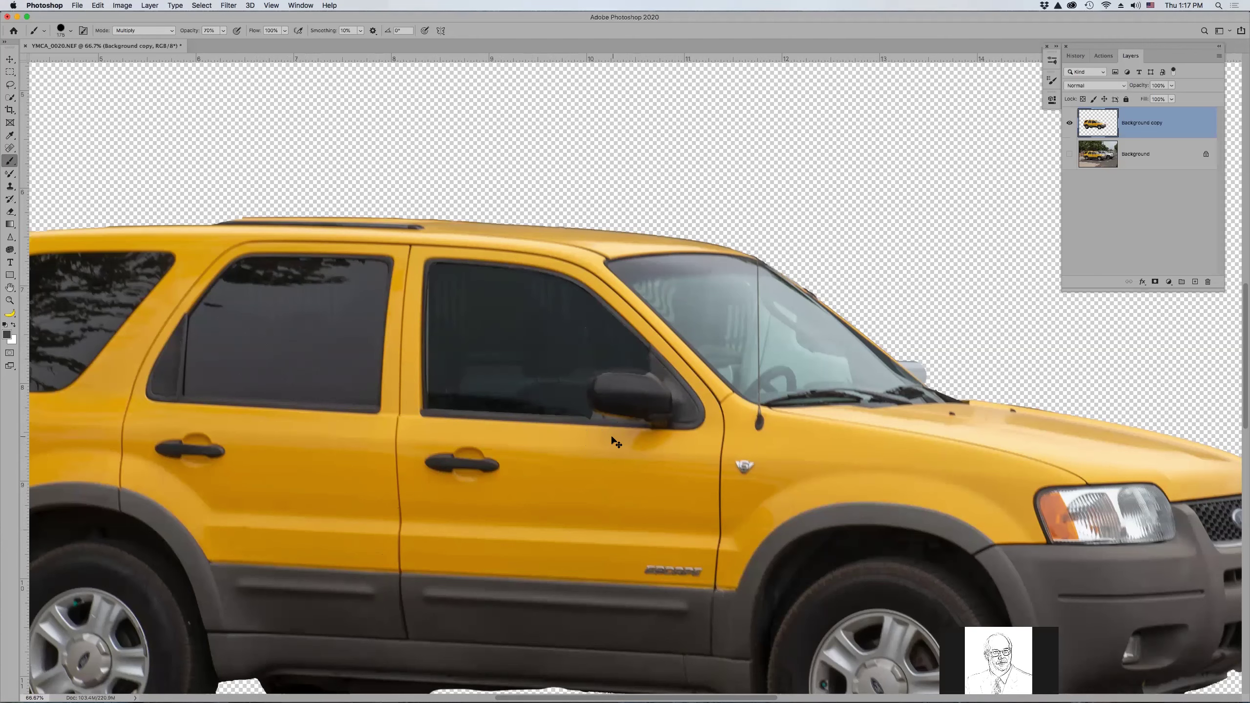
key(super+minus)
key(super+minus)
key(super+minus)
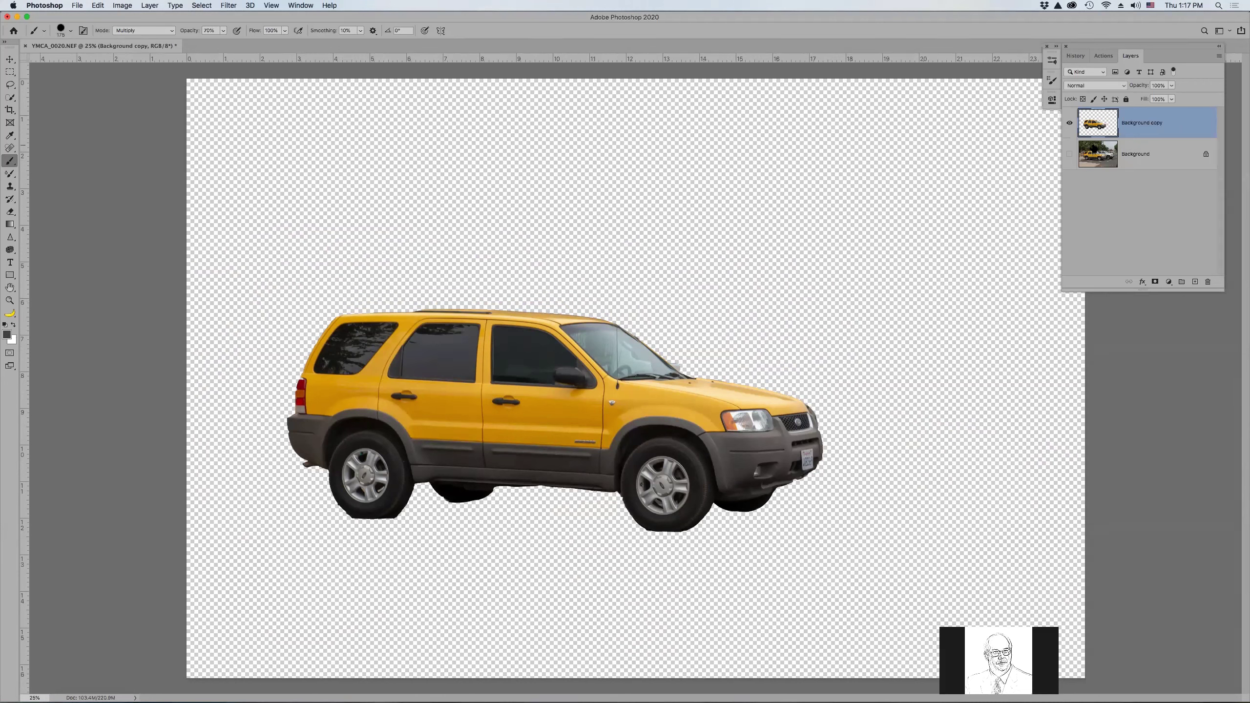
- Try narrowing the SUV to about 74% width from its front end with Content-Aware Scale, and undo the change
click(98, 5)
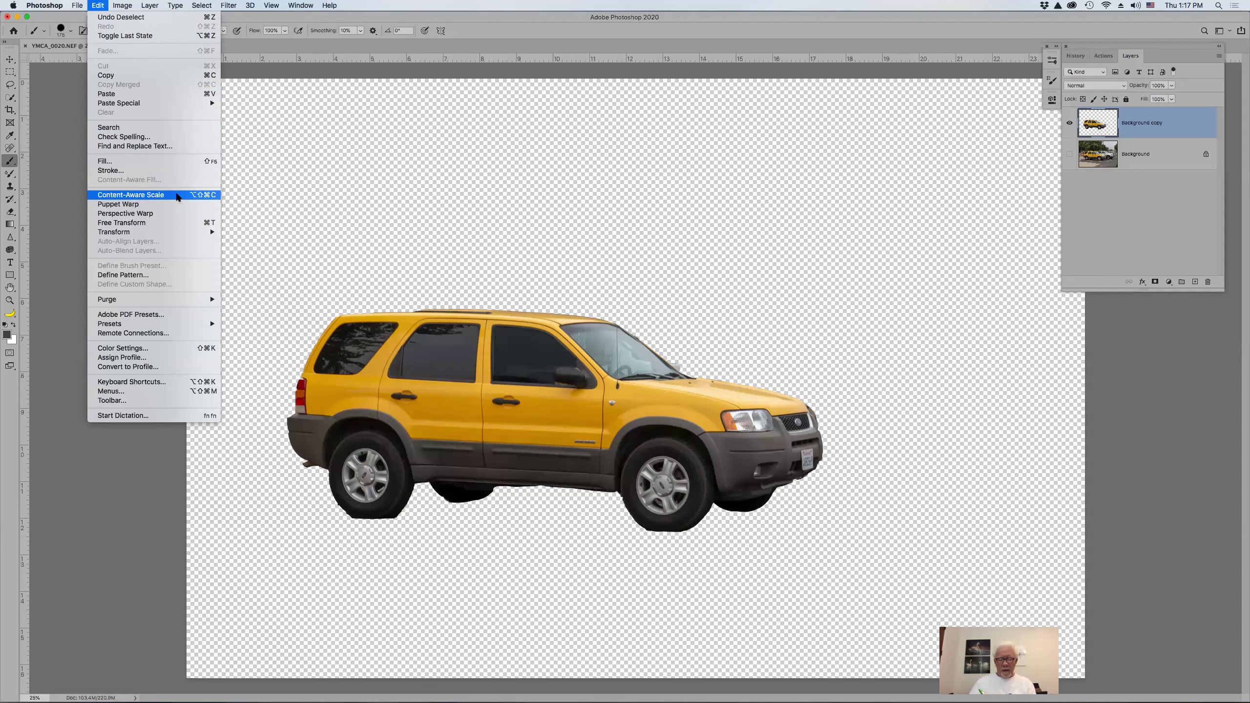
click(178, 197)
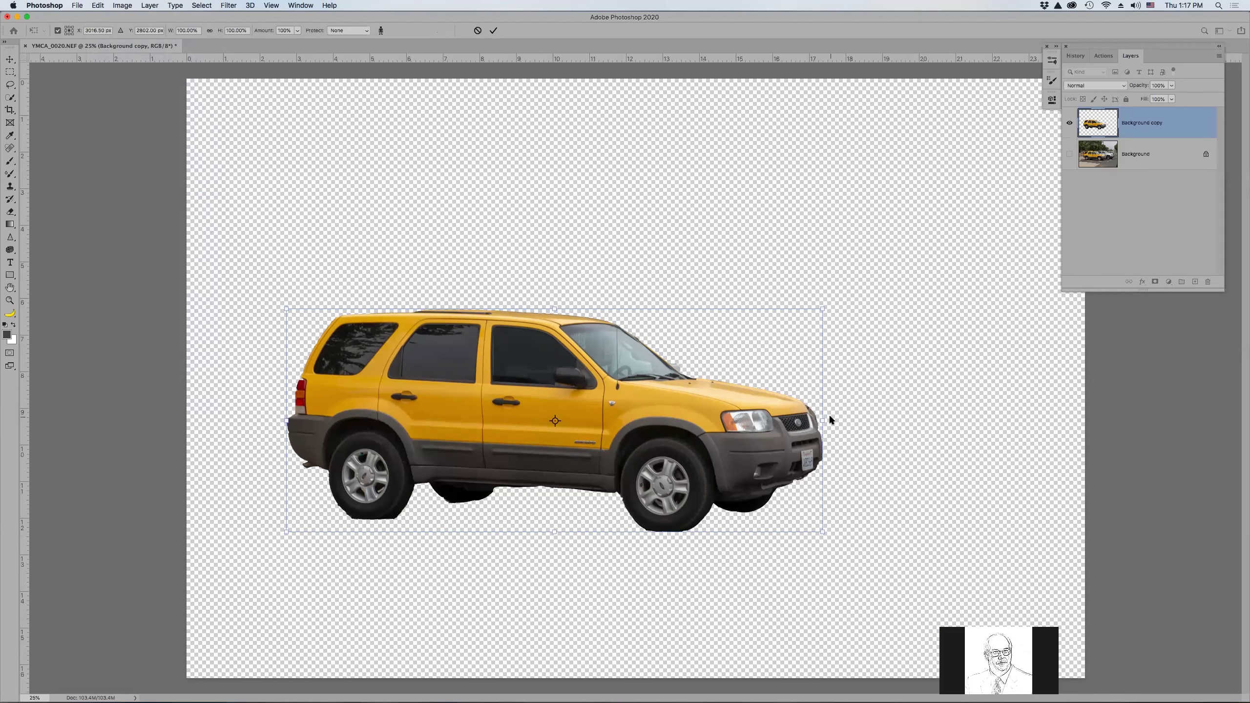
drag(823, 420, 680, 419)
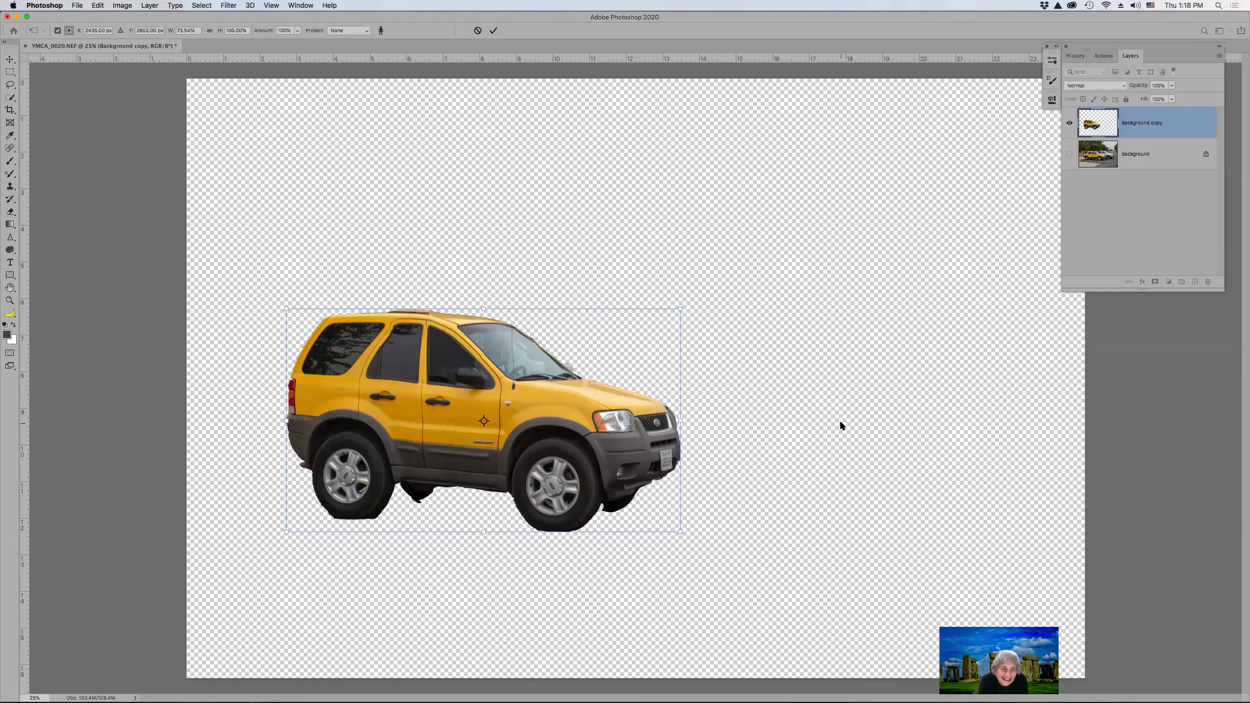
key(super+z)
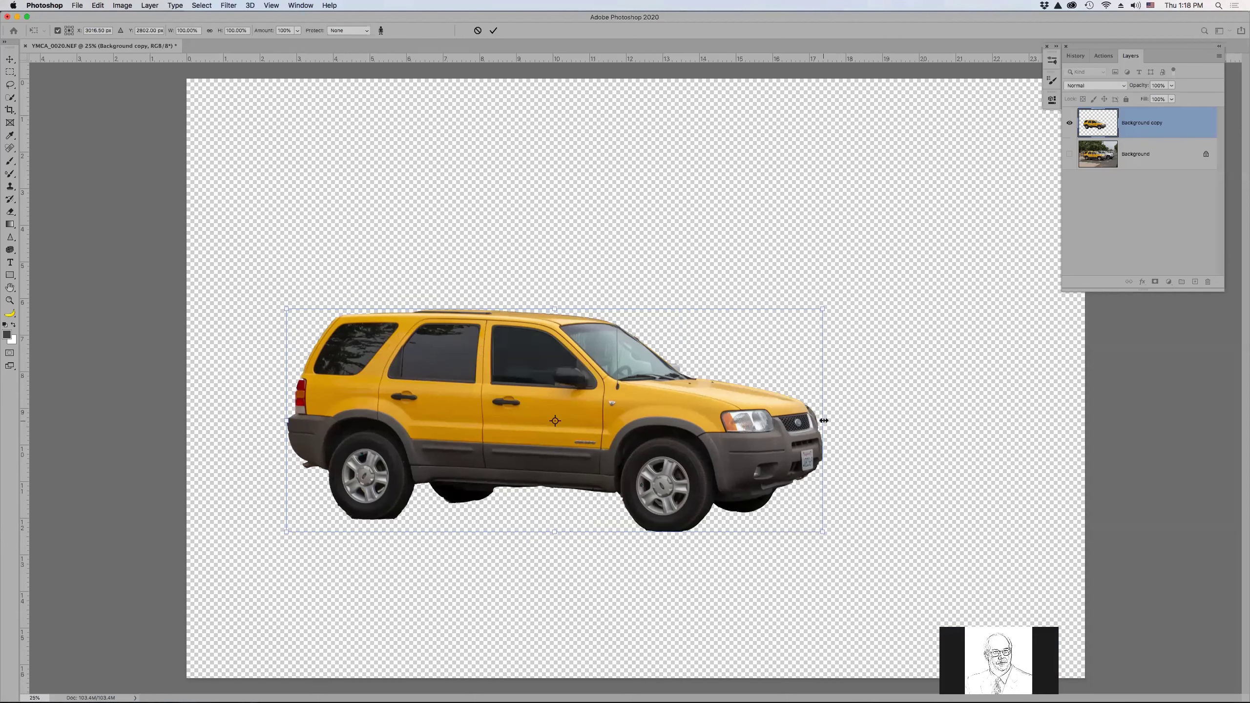
- Try stretching the SUV to about 124% width with Content-Aware Scale, apply it, and undo the scaling
drag(825, 421, 951, 428)
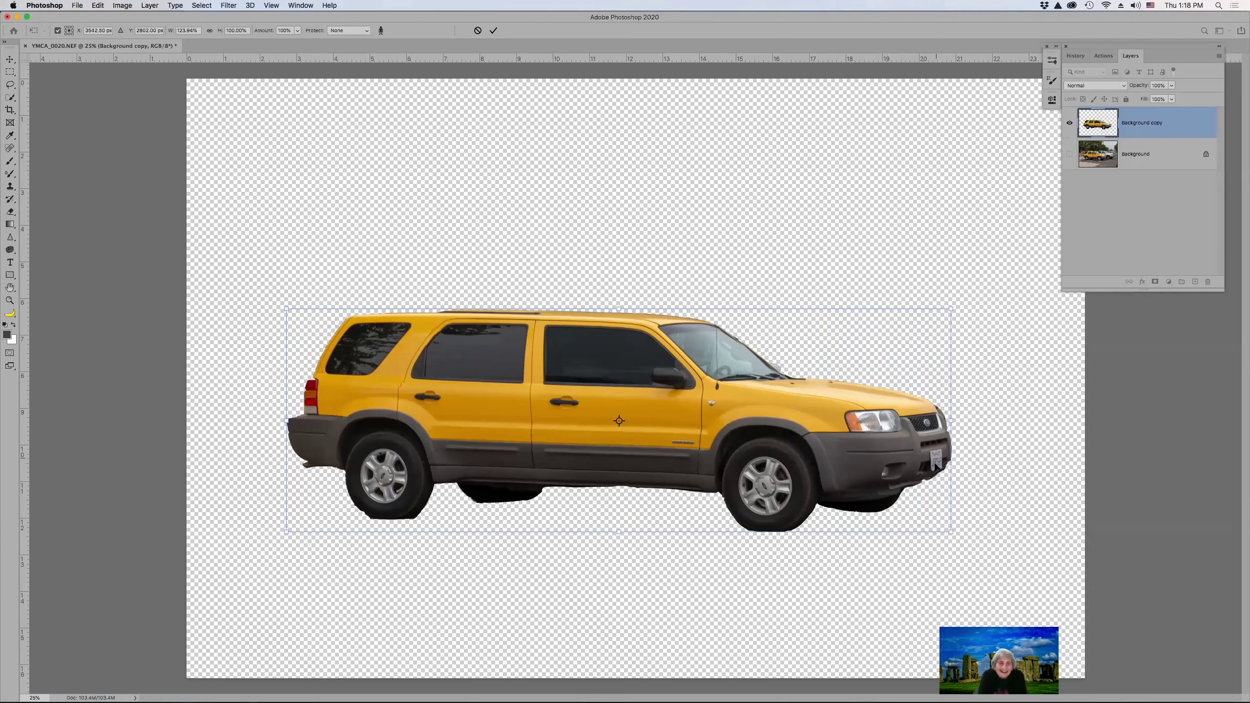
key(Return)
key(b)
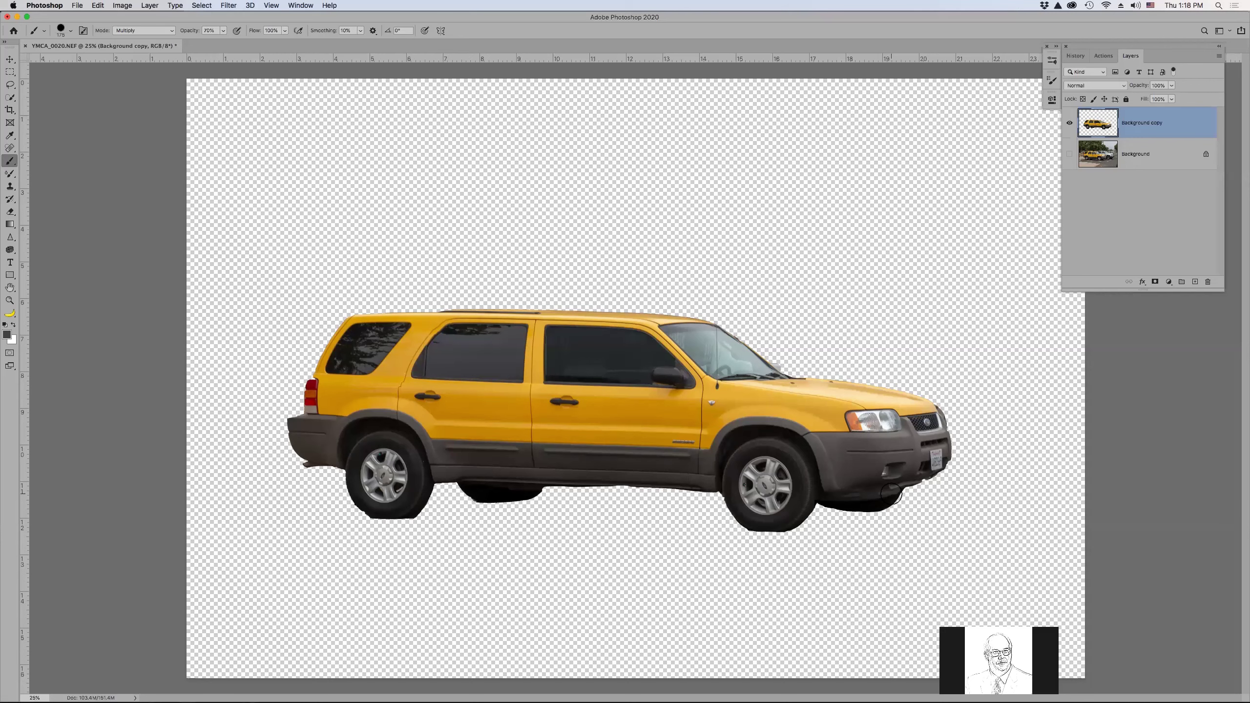
key(super+z)
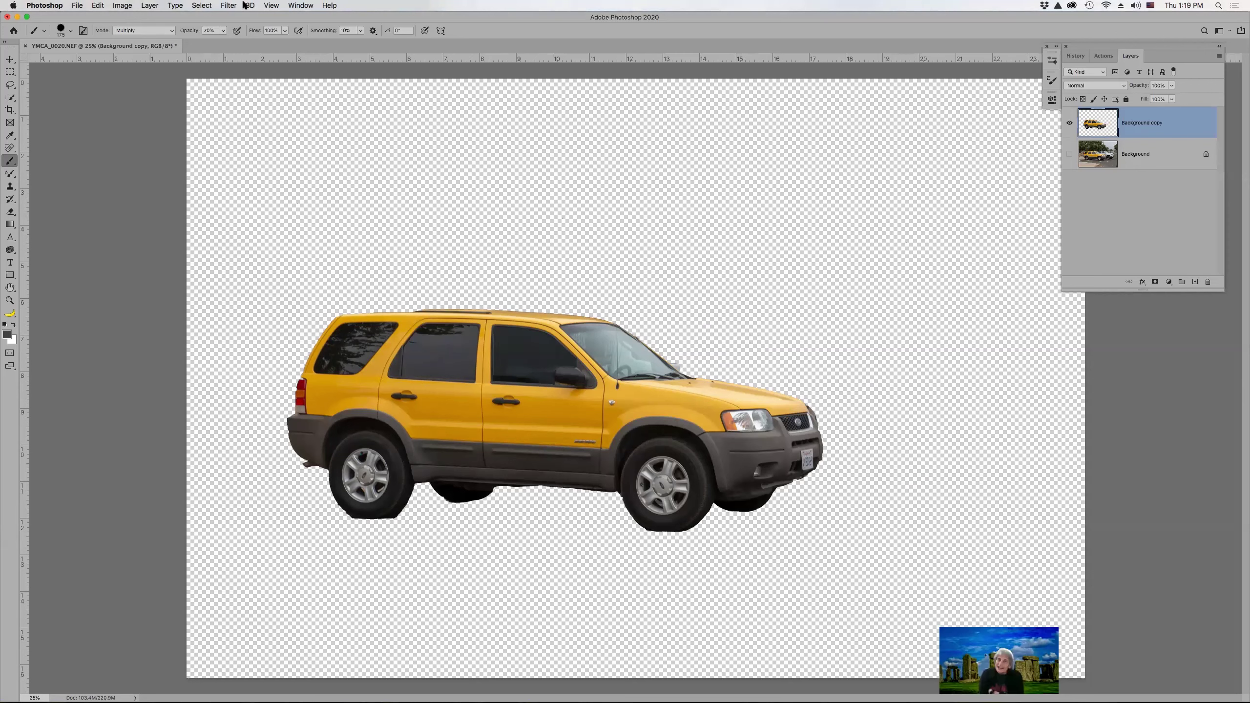
- Use Content-Aware Scale to stretch the SUV upward to about 163% height and narrow its width slightly from the front
click(98, 5)
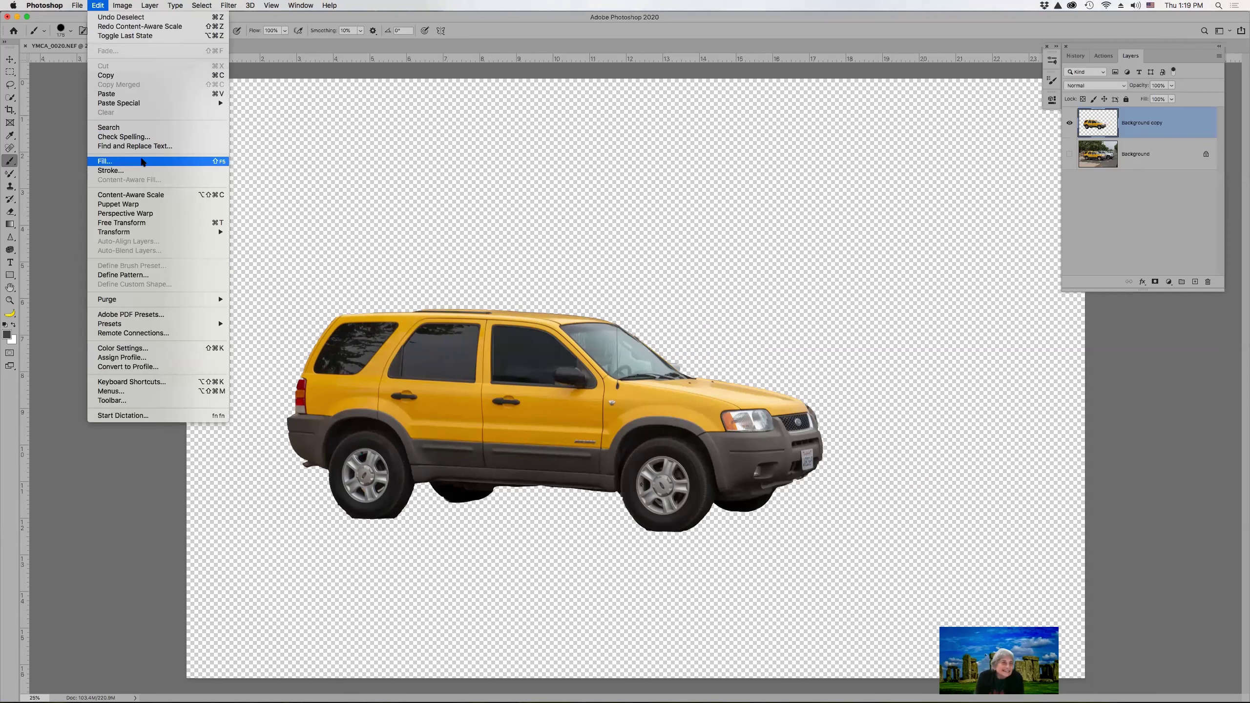
click(158, 195)
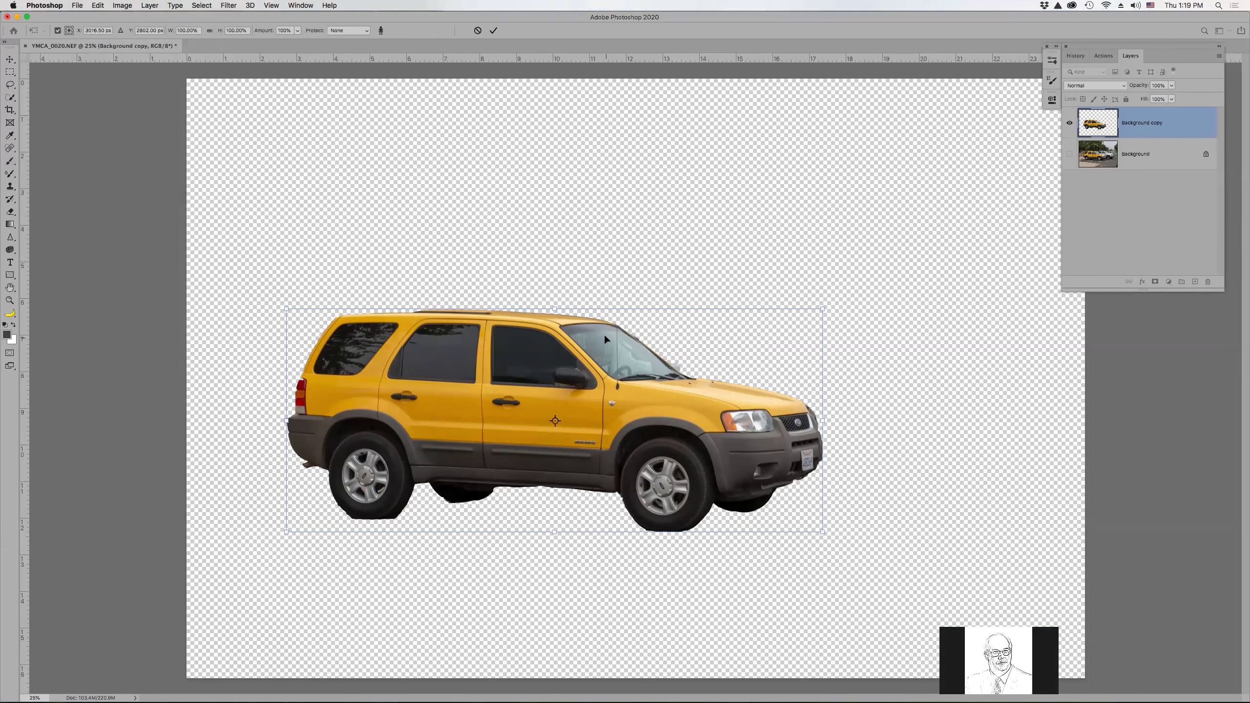
drag(557, 304, 580, 167)
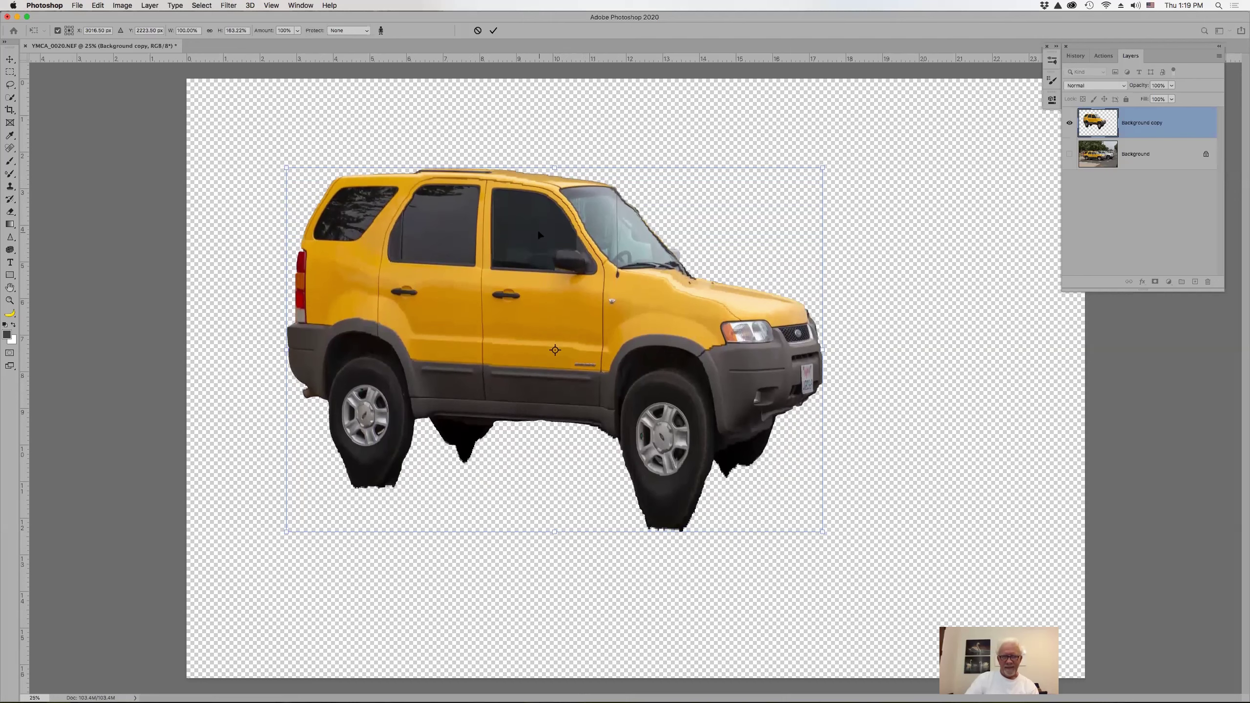
drag(826, 345, 785, 343)
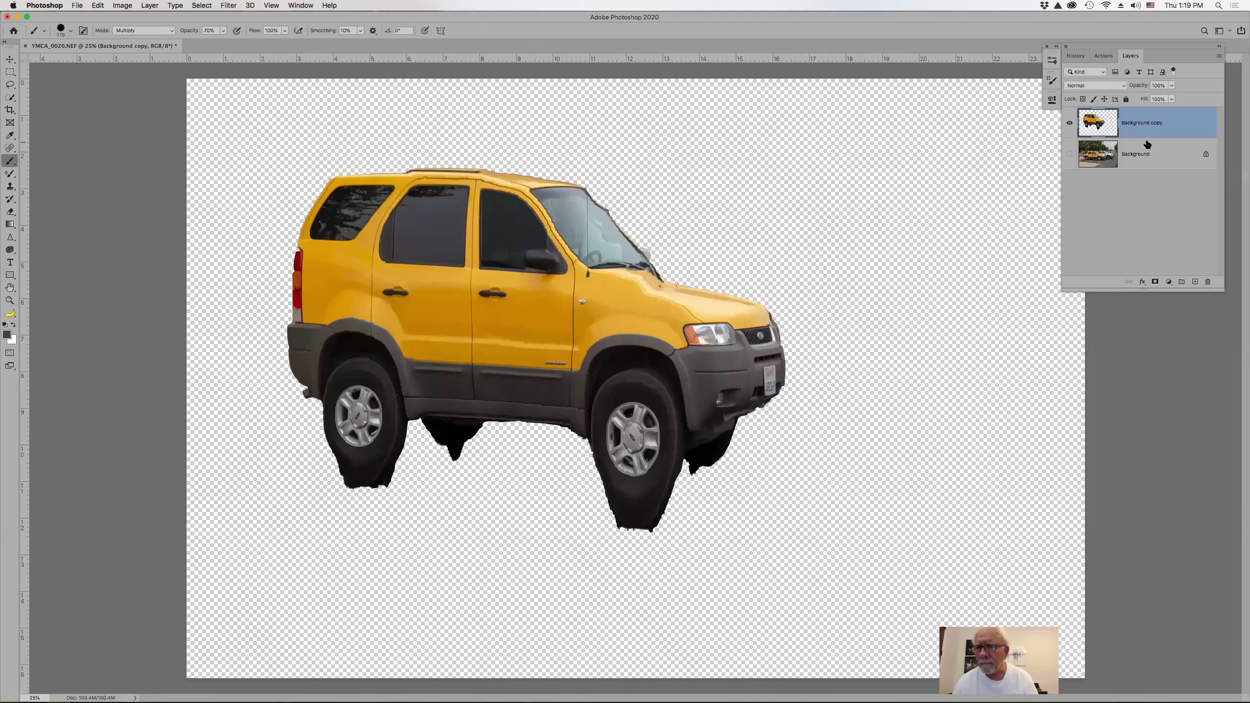
- Add a layer mask, hide the stretched bottom of the near front tire with black, and try restoring its edge at 100% opacity
click(1155, 282)
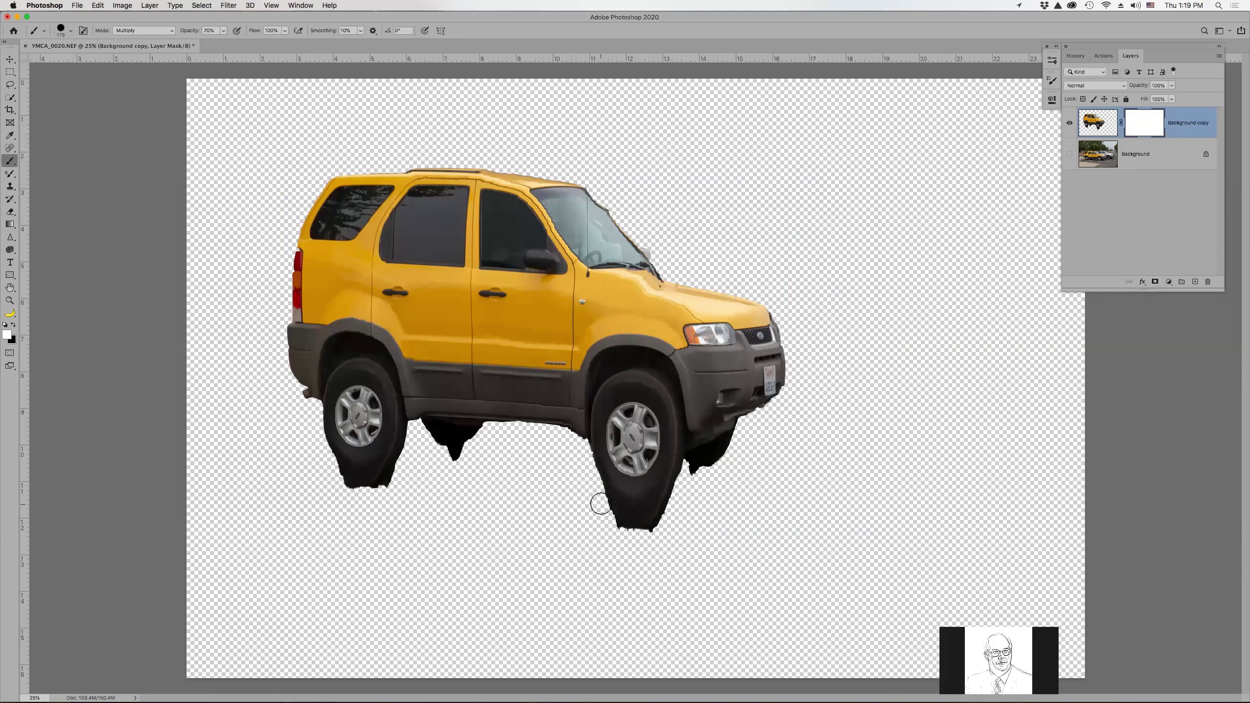
key(x)
mouse_move(598, 490)
mouse_down()
mouse_move(635, 512)
mouse_move(675, 497)
mouse_move(649, 520)
mouse_move(598, 513)
mouse_move(612, 525)
mouse_move(677, 484)
mouse_move(659, 515)
mouse_move(613, 527)
mouse_move(657, 513)
mouse_move(608, 501)
mouse_up()
key(0)
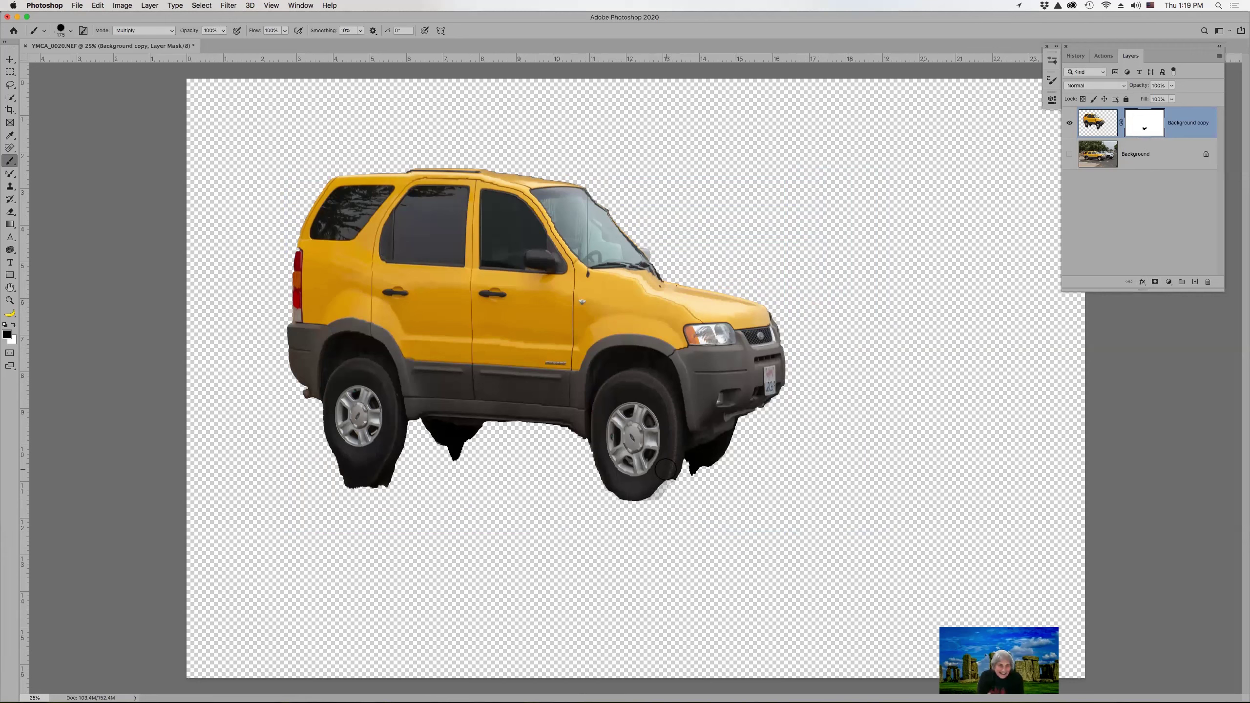
key(x)
drag(665, 475, 649, 485)
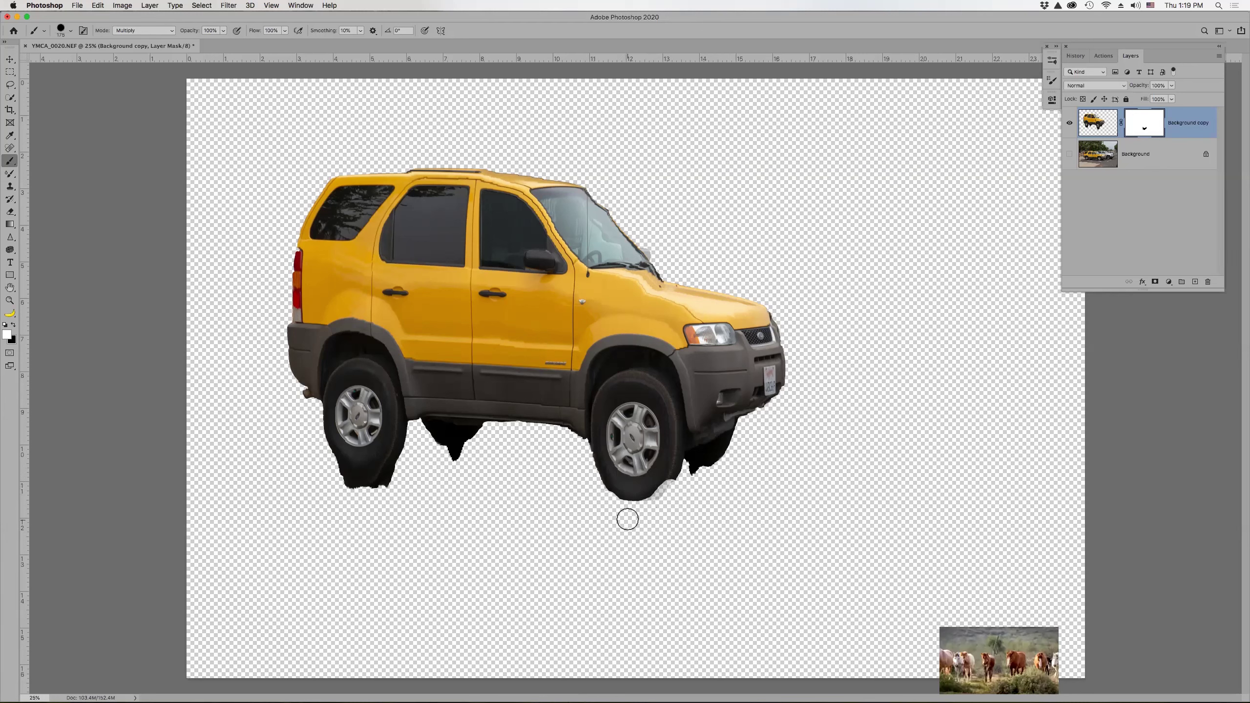
- Set the brush mode to Normal, restore the near front tire's edge on the mask, and mask out the other tires' stretched bottoms
click(167, 30)
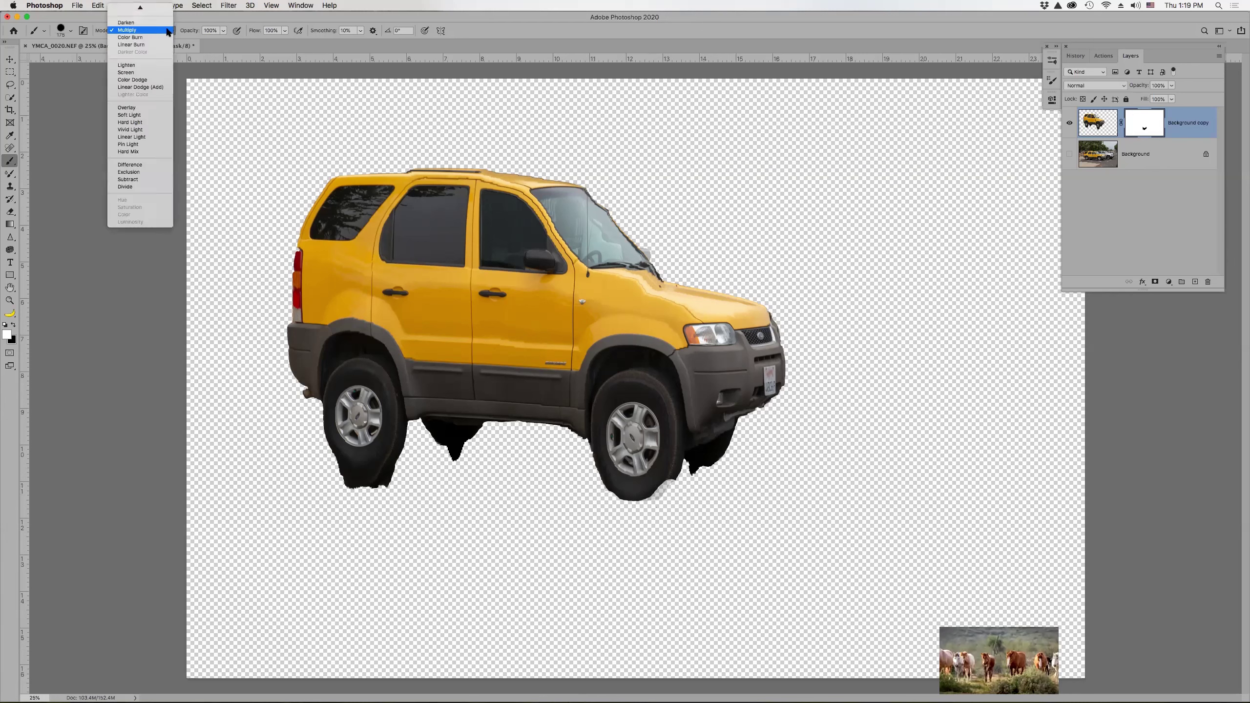
click(158, 9)
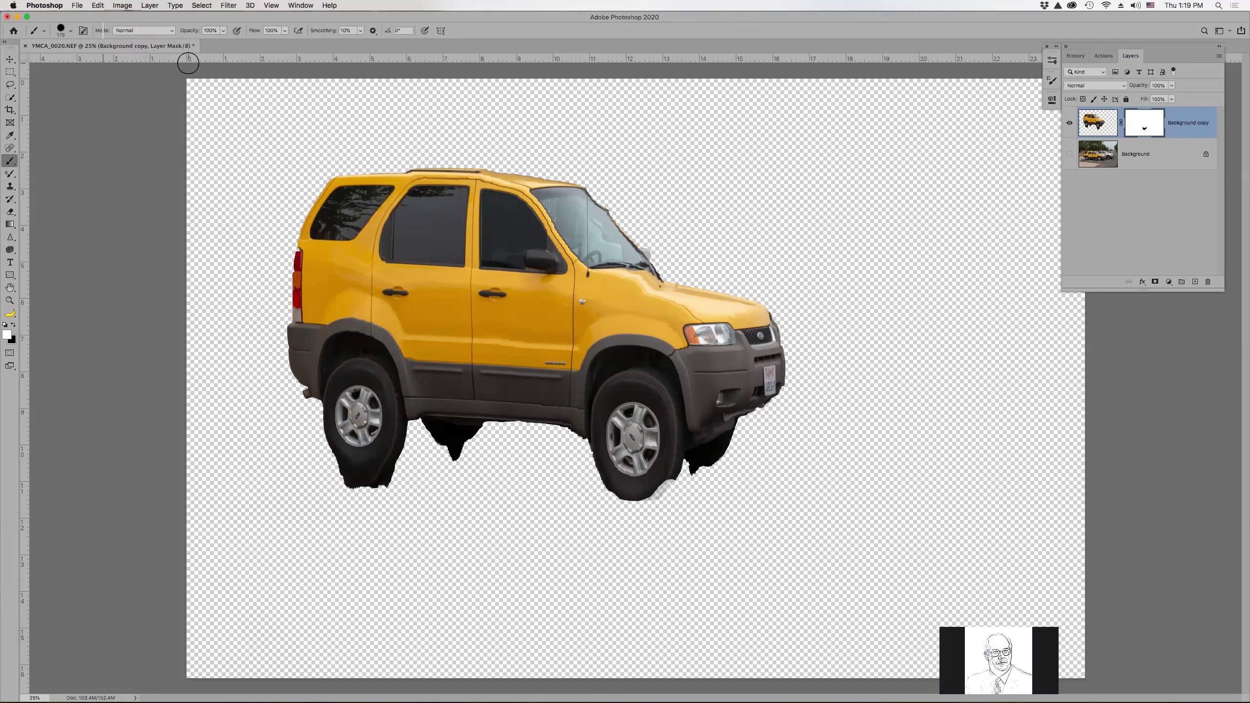
drag(663, 475, 617, 485)
key(x)
mouse_move(696, 478)
mouse_down()
mouse_move(727, 466)
mouse_move(697, 474)
mouse_up()
mouse_move(432, 469)
mouse_down()
mouse_move(479, 448)
mouse_move(448, 449)
mouse_move(384, 486)
mouse_move(402, 484)
mouse_move(404, 468)
mouse_move(356, 483)
mouse_move(318, 459)
mouse_move(379, 453)
mouse_move(407, 466)
mouse_move(304, 464)
mouse_up()
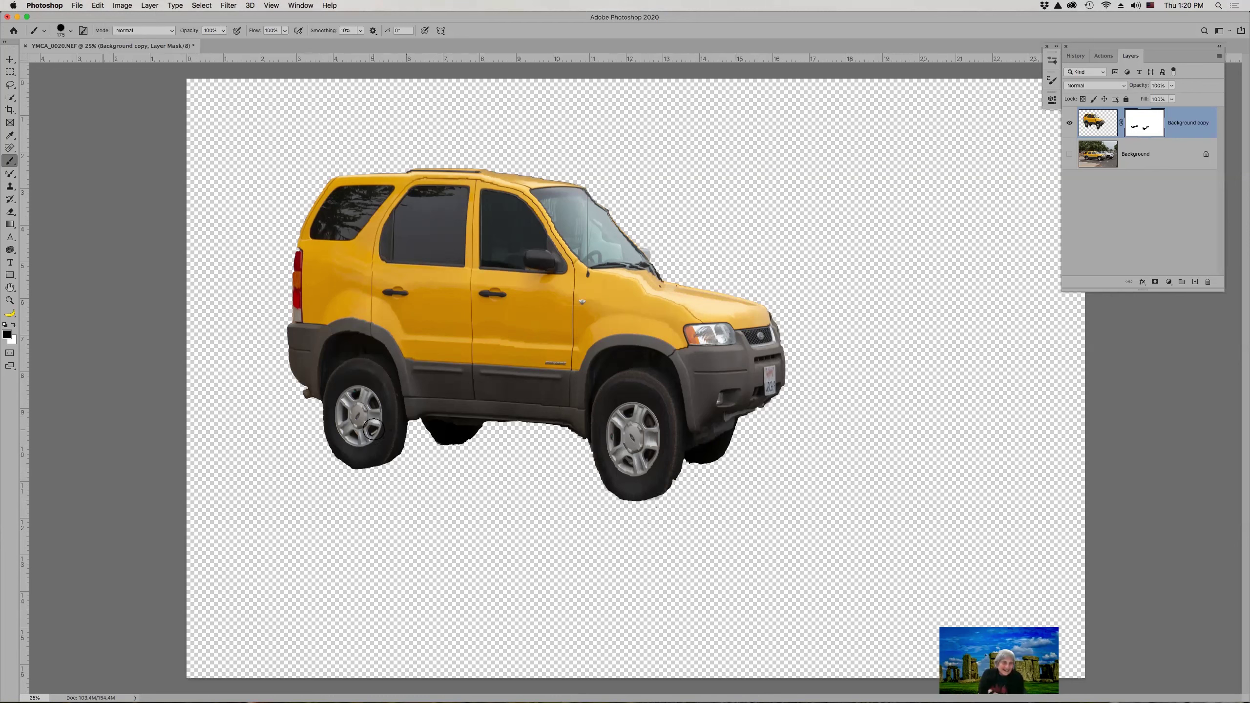
- Round off the bottoms of the near-side tires by revealing them on the mask with a much larger white brush
key(bracketright)
key(bracketright)
key(bracketright)
key(bracketright)
key(bracketright)
key(bracketright)
key(bracketright)
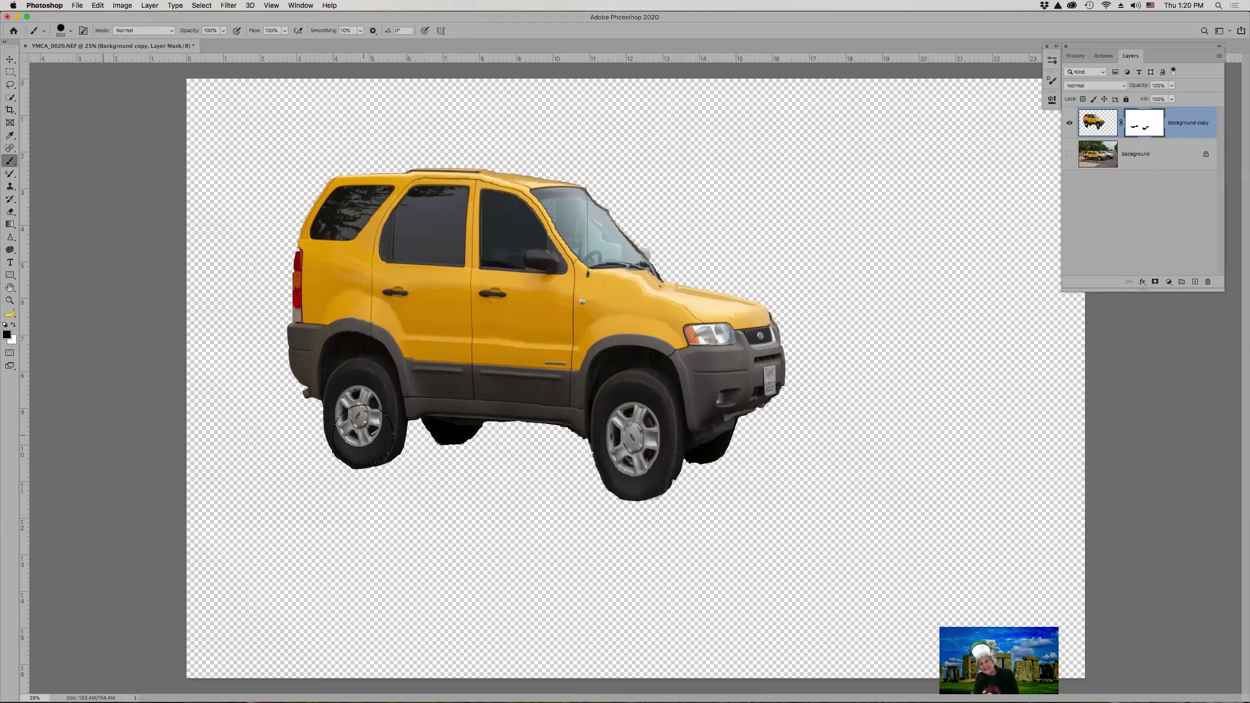
key(x)
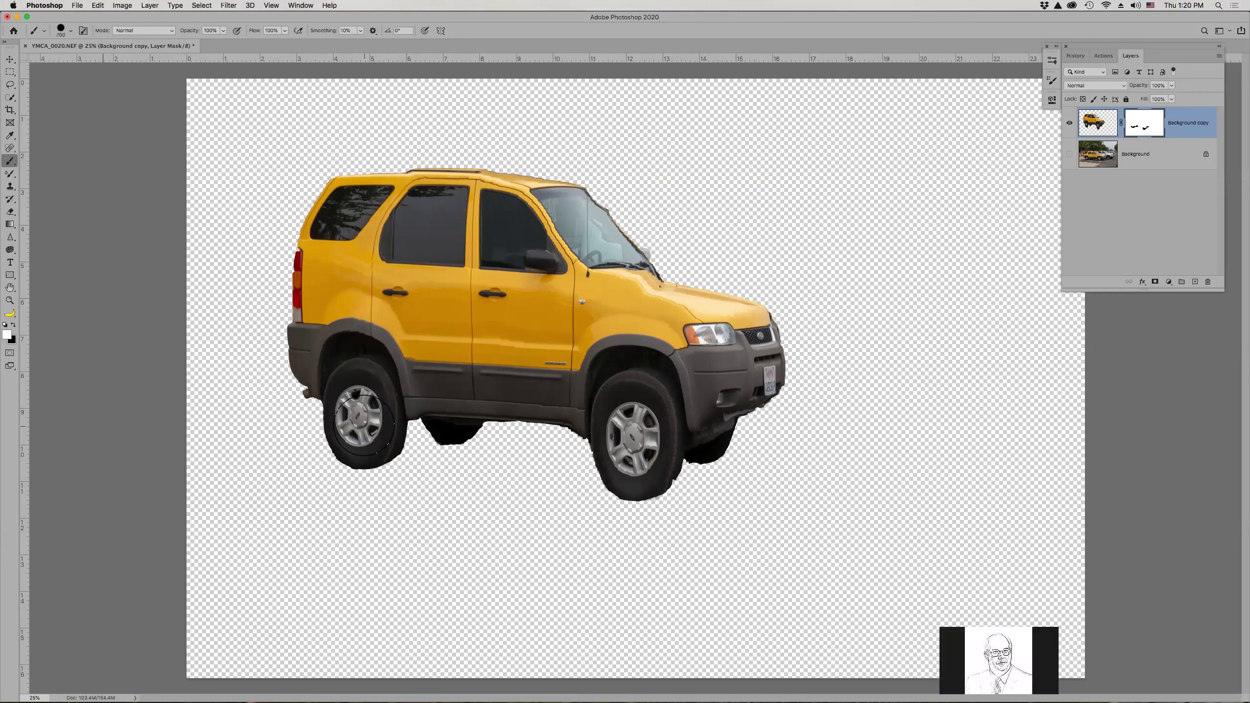
click(640, 466)
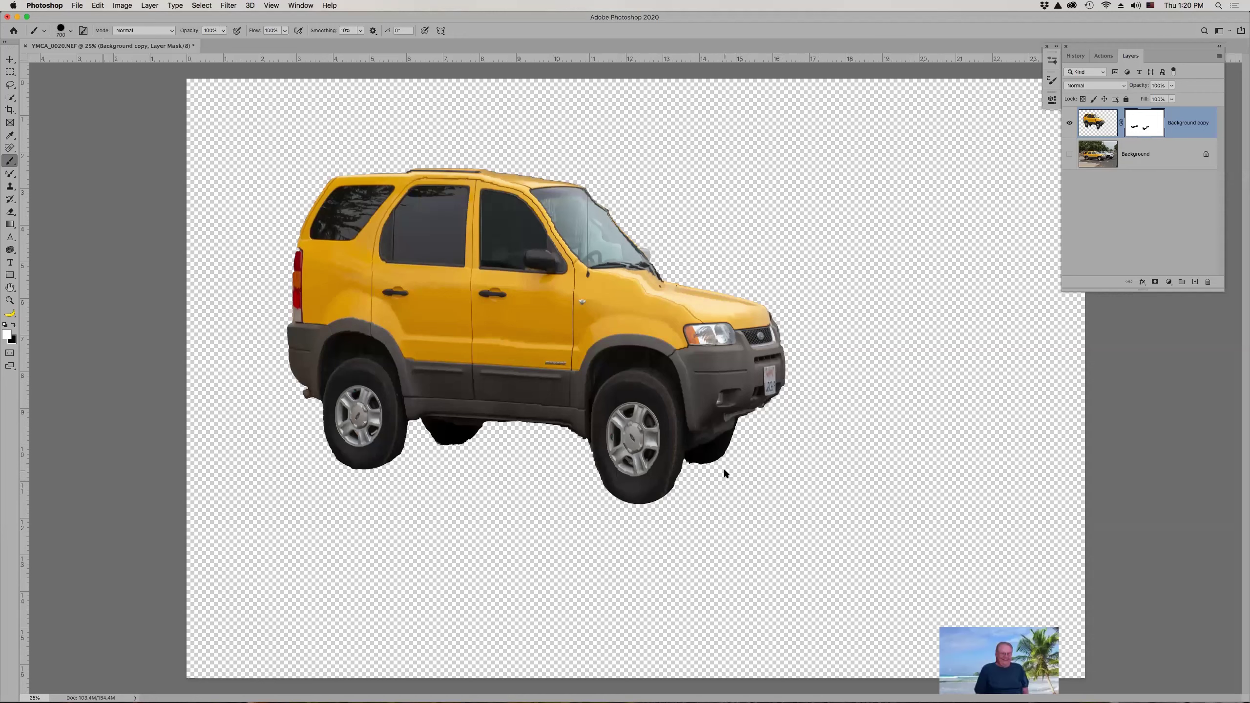
- Undo the recent mask strokes and revert the document history to the Deselect state before the Content-Aware Scale
key(super+z)
key(super+z)
key(super+z)
key(super+z)
key(super+z)
key(super+z)
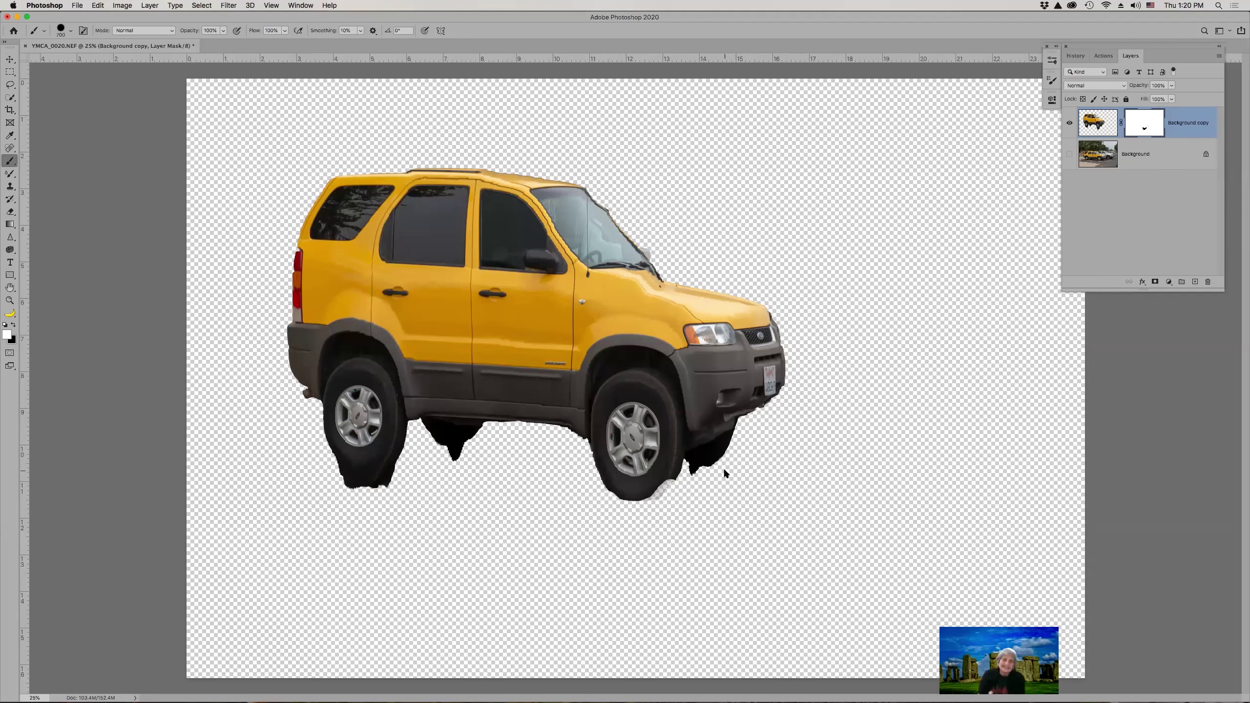
click(1076, 56)
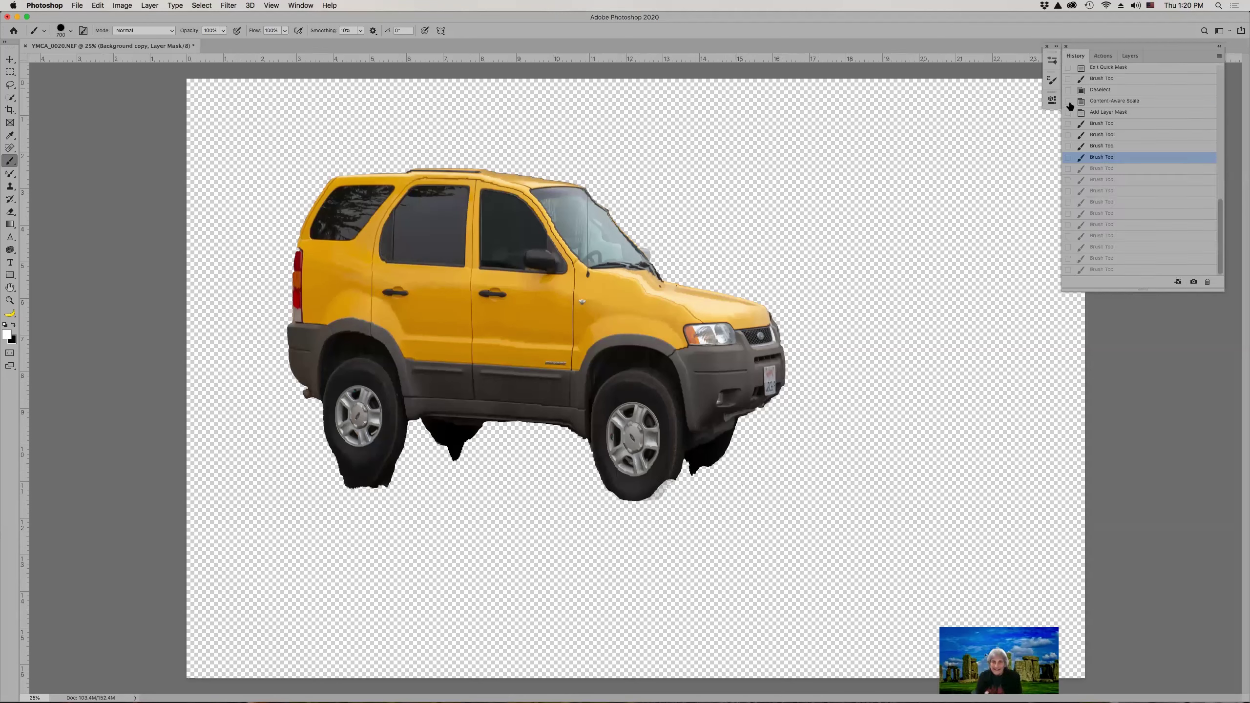
click(1125, 113)
click(1126, 102)
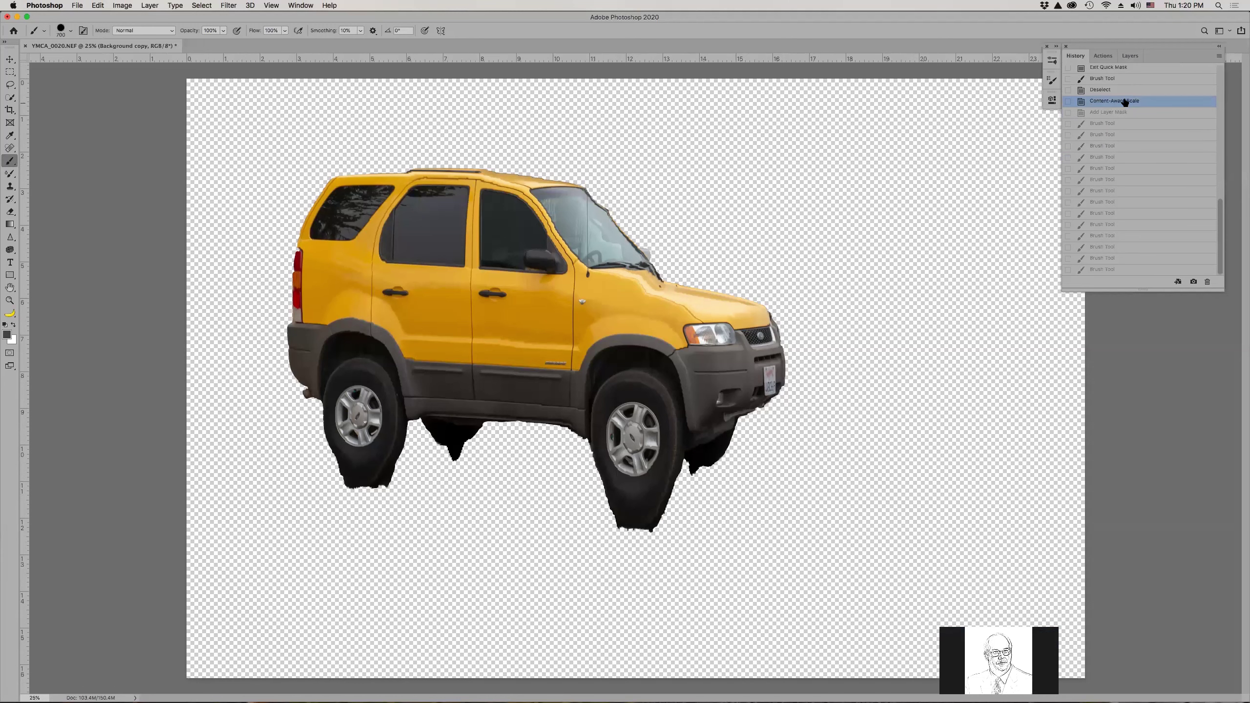
click(1122, 91)
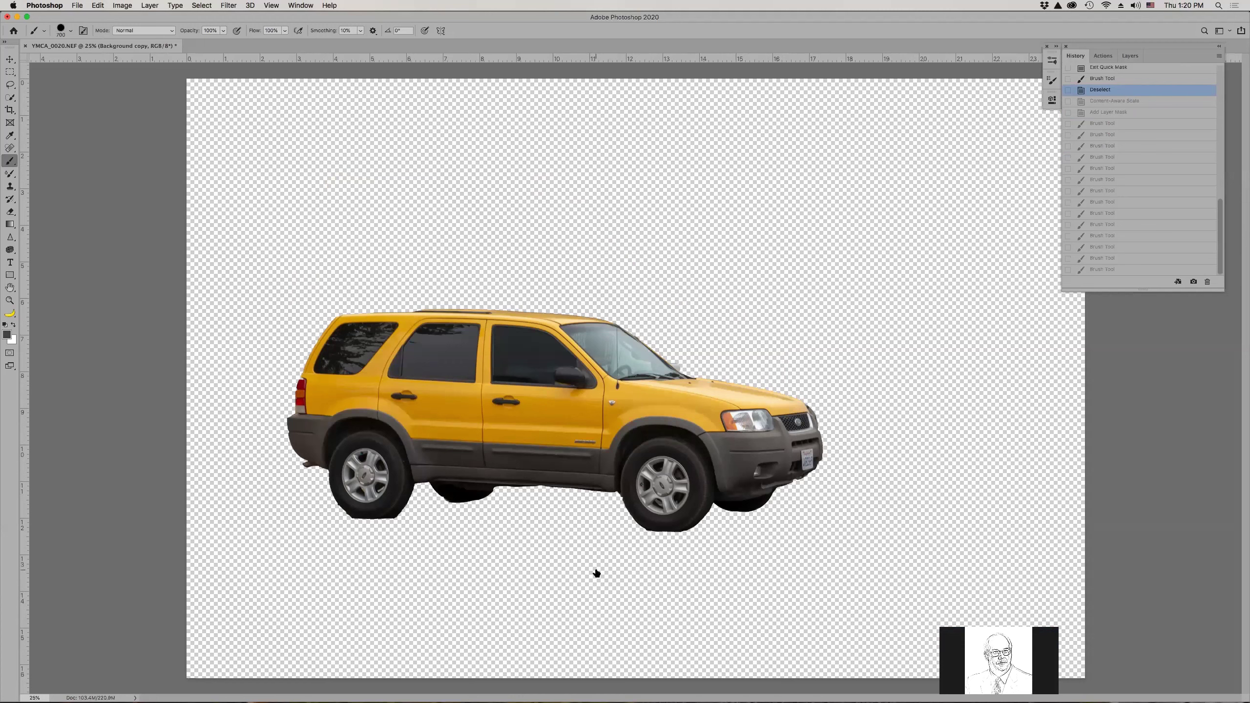
- Try squashing and stretching the SUV cutout from its upper front corner with Free Transform, including reducing its height to about 89%
key(super+t)
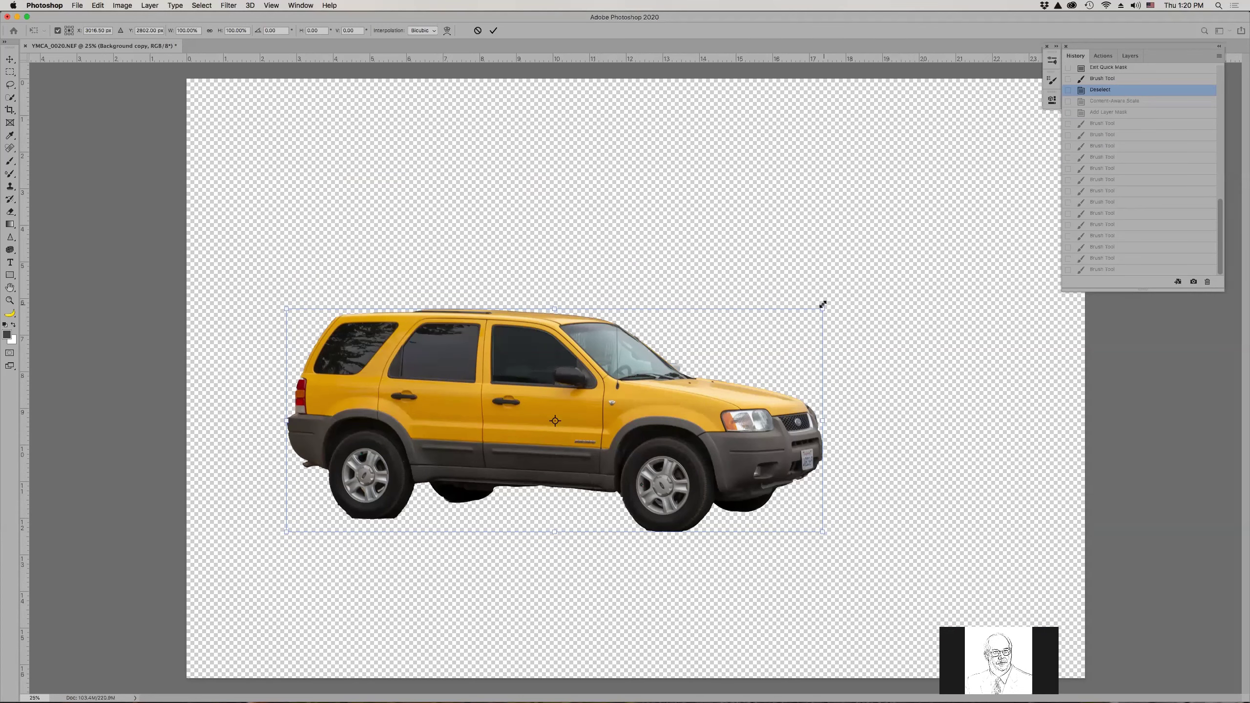
mouse_move(822, 306)
mouse_down()
mouse_move(799, 315)
mouse_move(908, 250)
mouse_move(792, 327)
mouse_move(830, 317)
mouse_up()
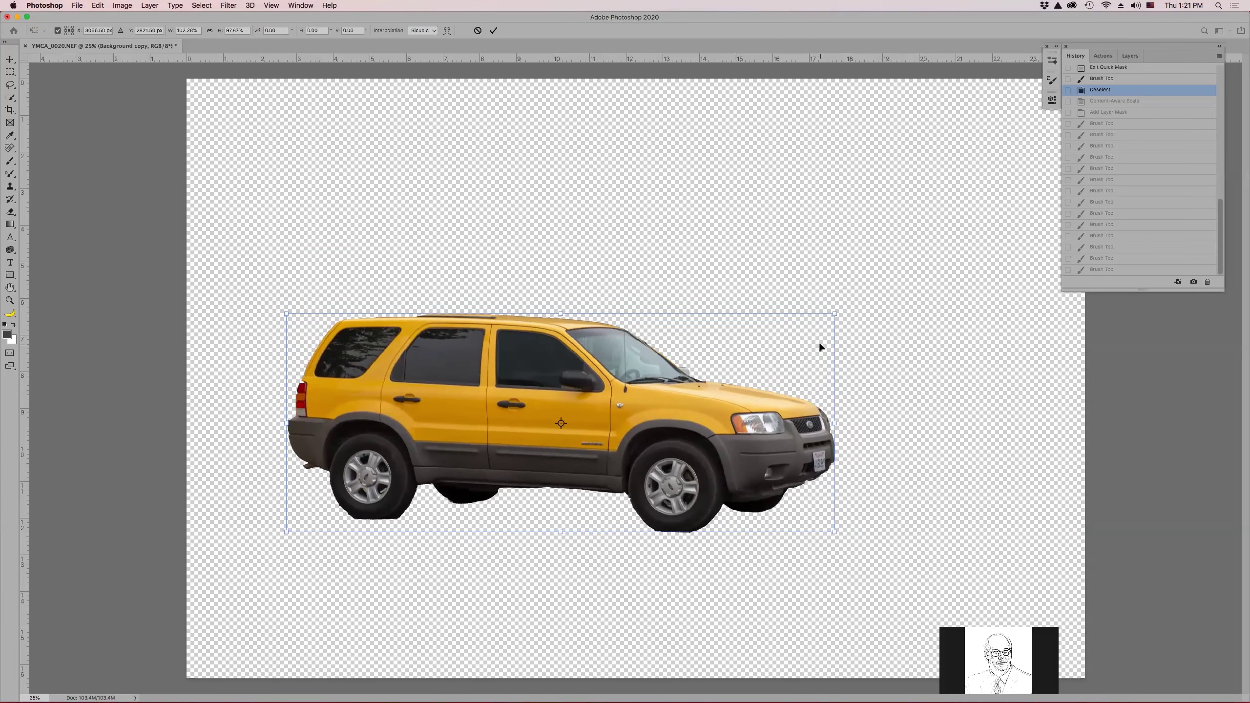
key(super+z)
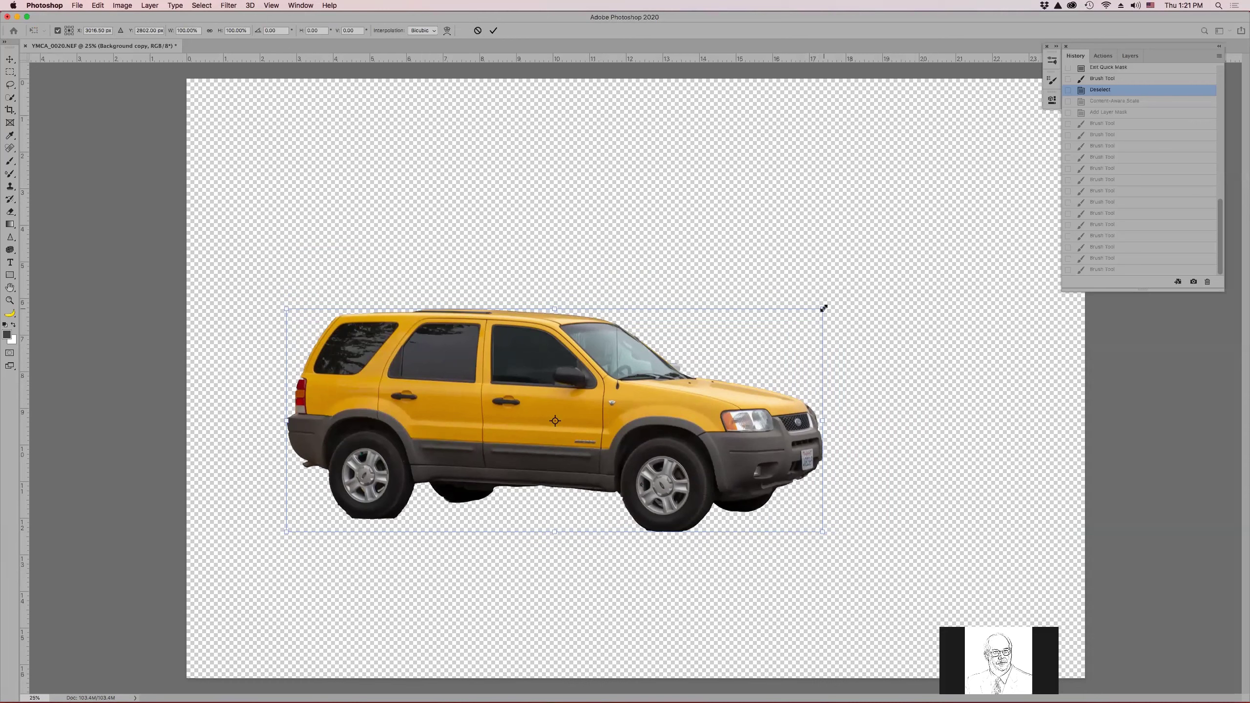
mouse_move(825, 309)
mouse_down()
mouse_move(825, 299)
mouse_move(793, 327)
mouse_move(823, 321)
mouse_up()
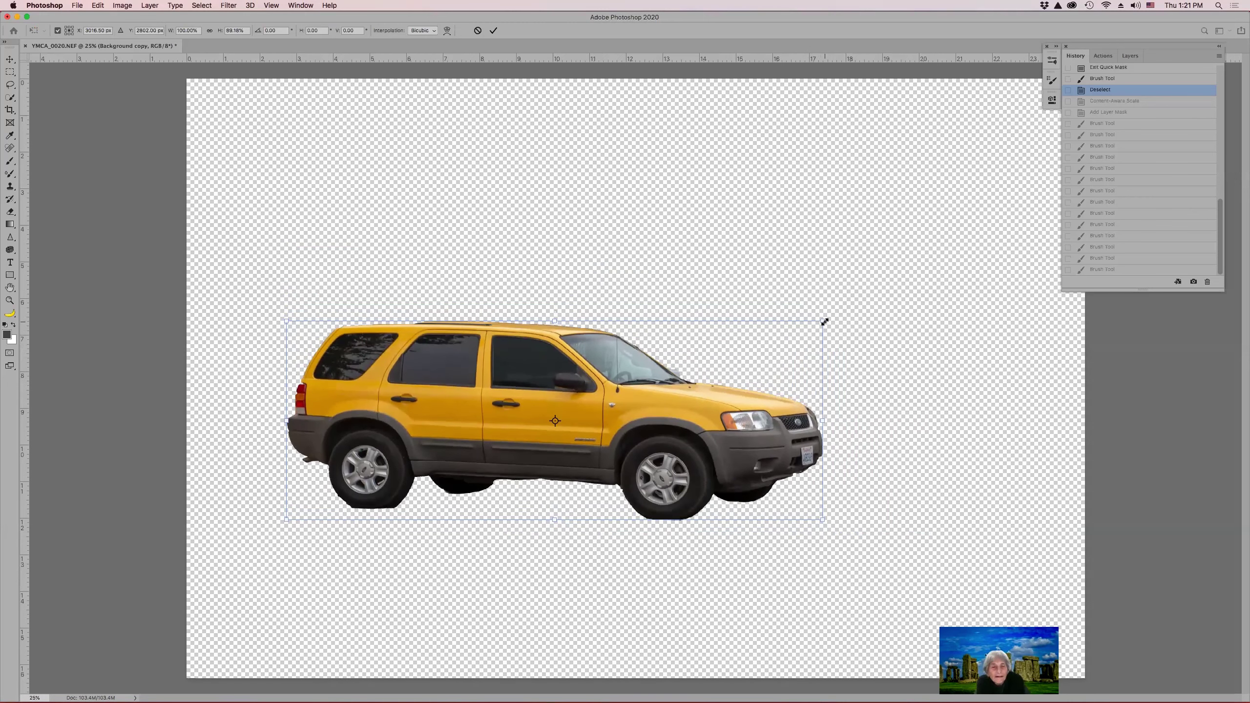
drag(823, 323, 808, 328)
drag(762, 353, 815, 335)
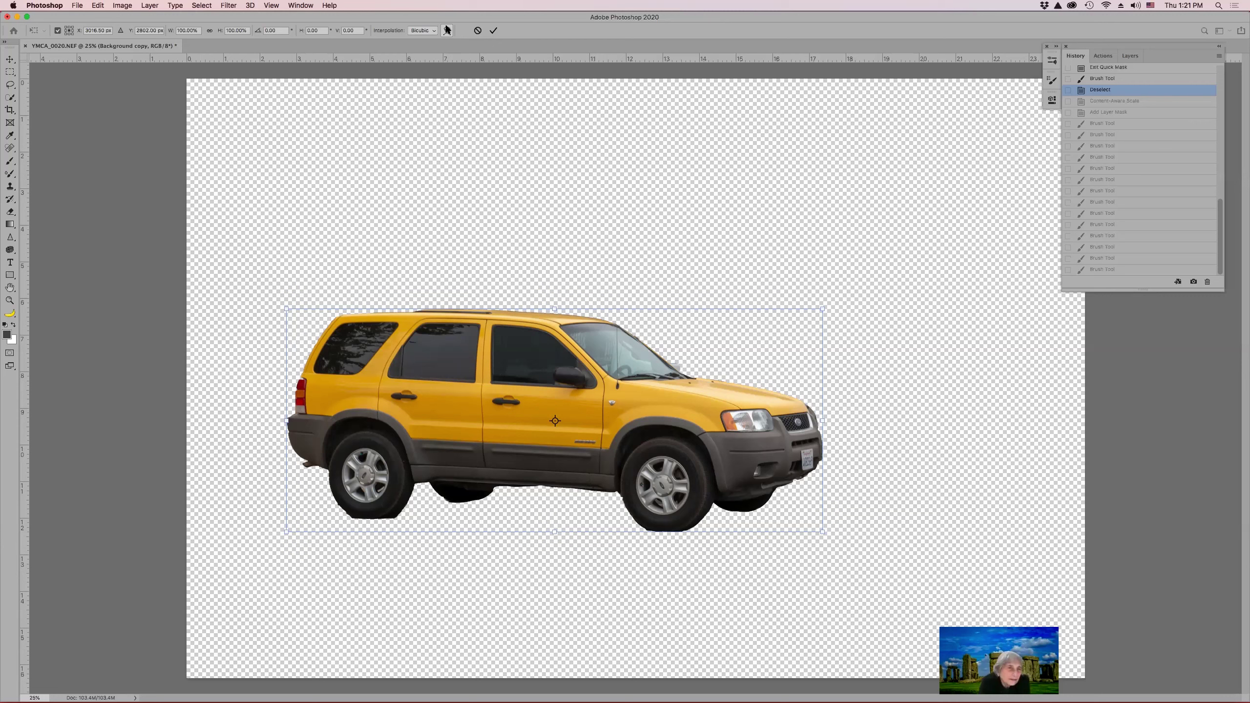
- Switch the SUV cutout's transform to Warp mode and set the warp grid to 5 x 5 after trying smaller grids
click(447, 31)
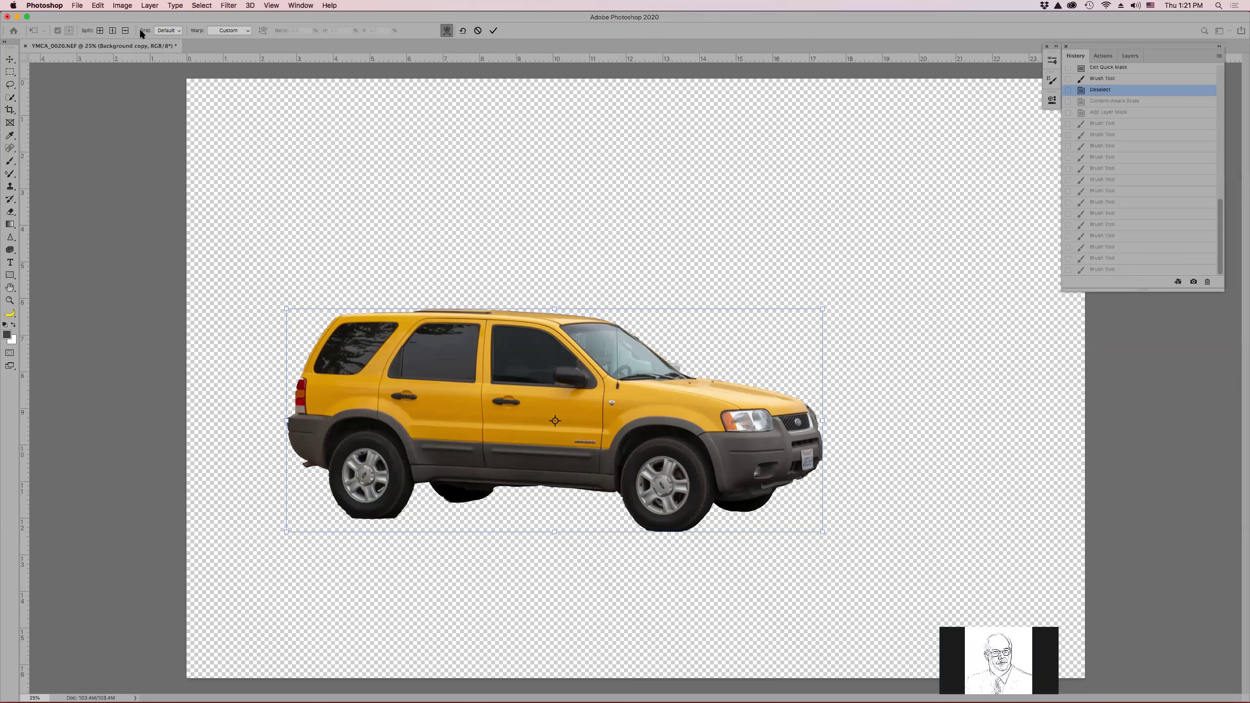
click(178, 30)
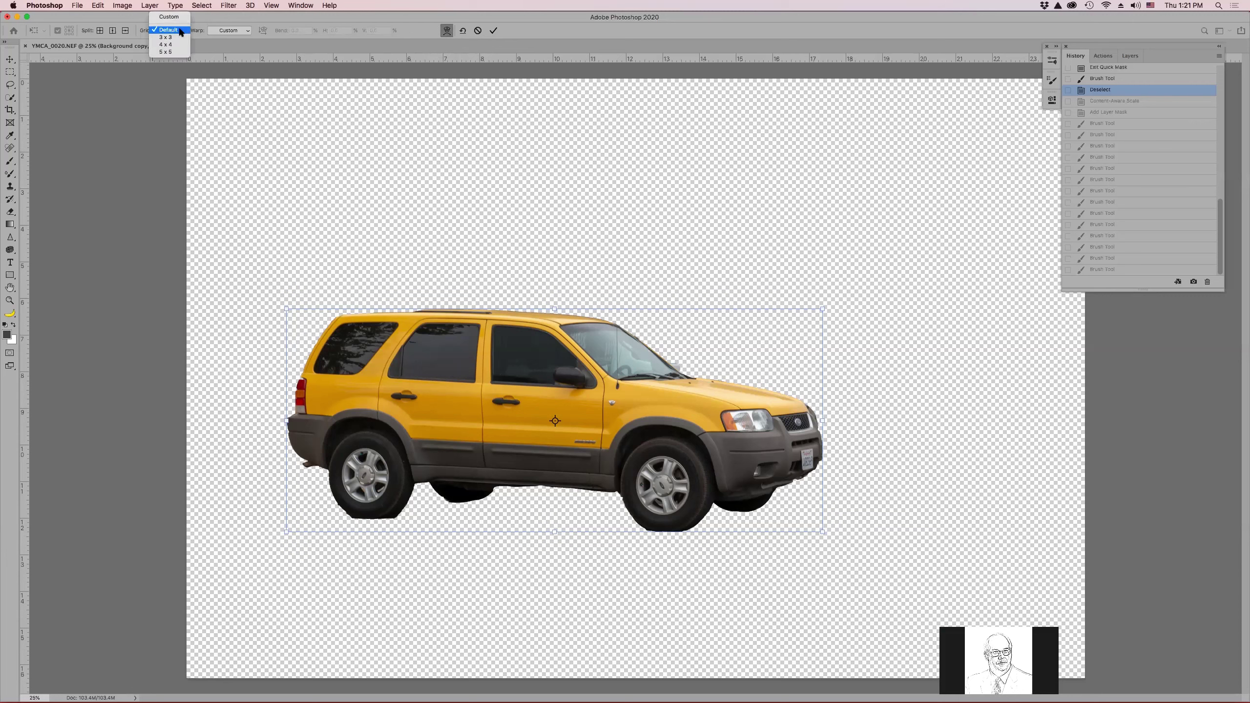
click(179, 38)
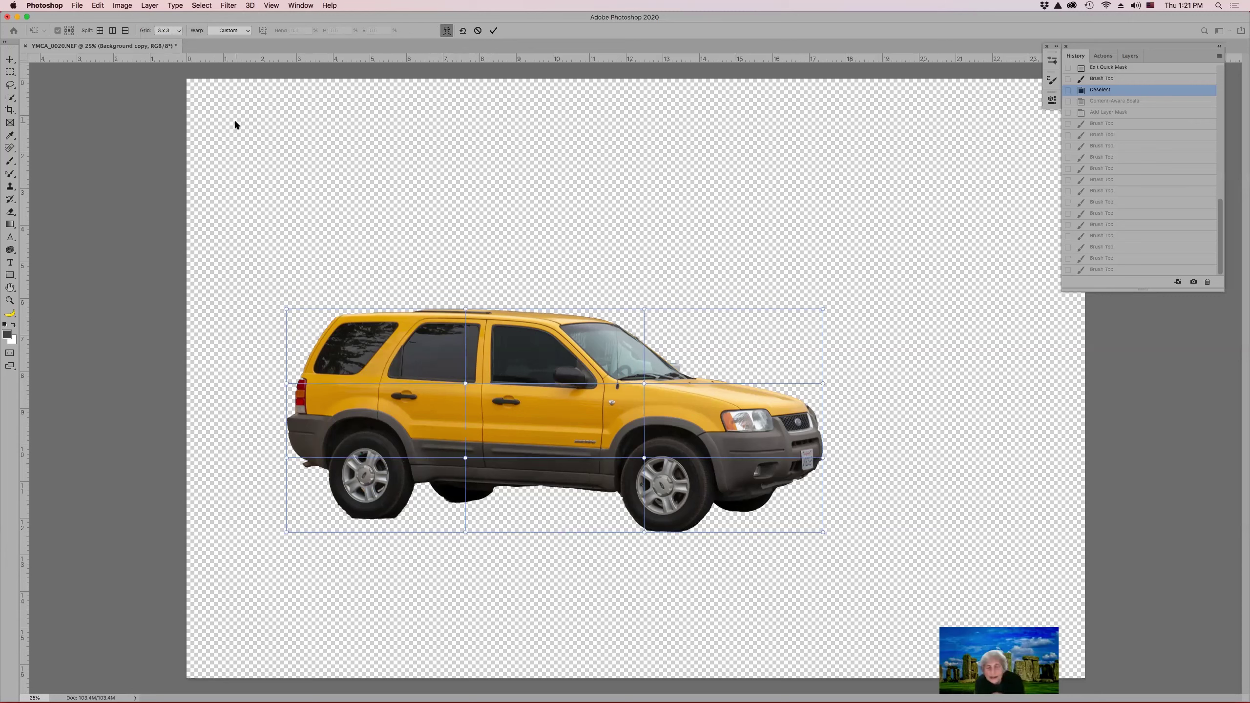
click(177, 27)
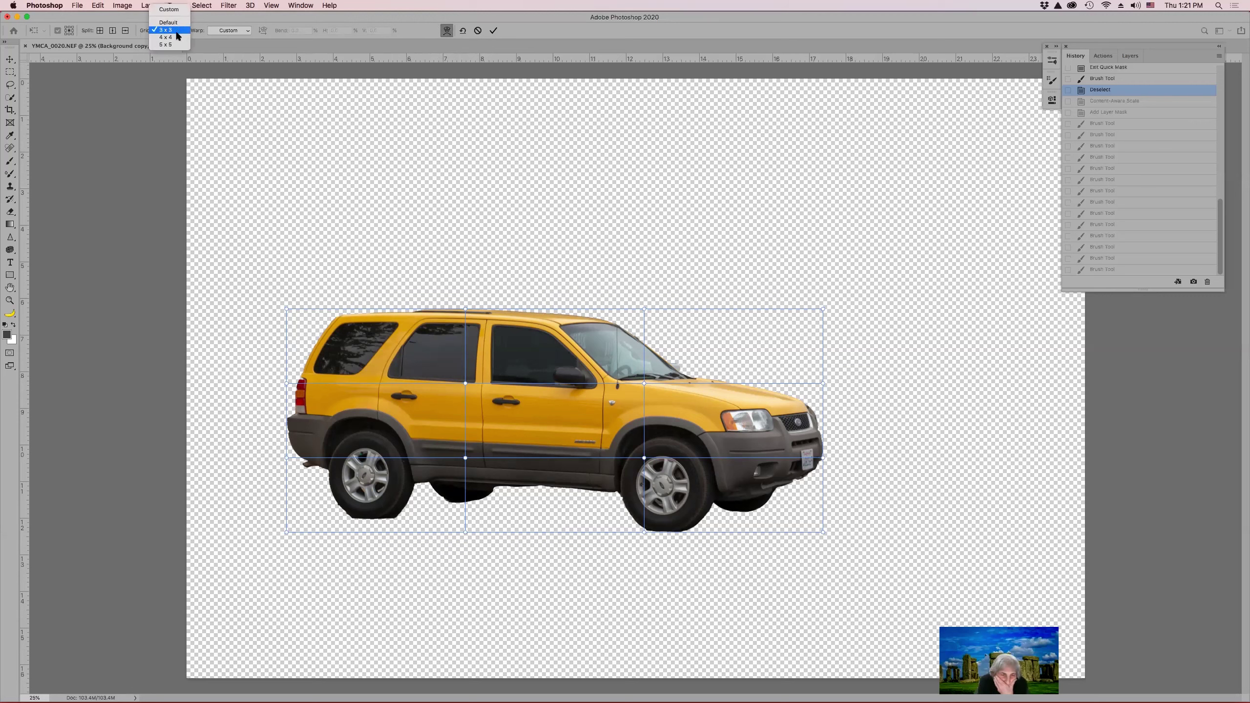
click(168, 37)
click(172, 31)
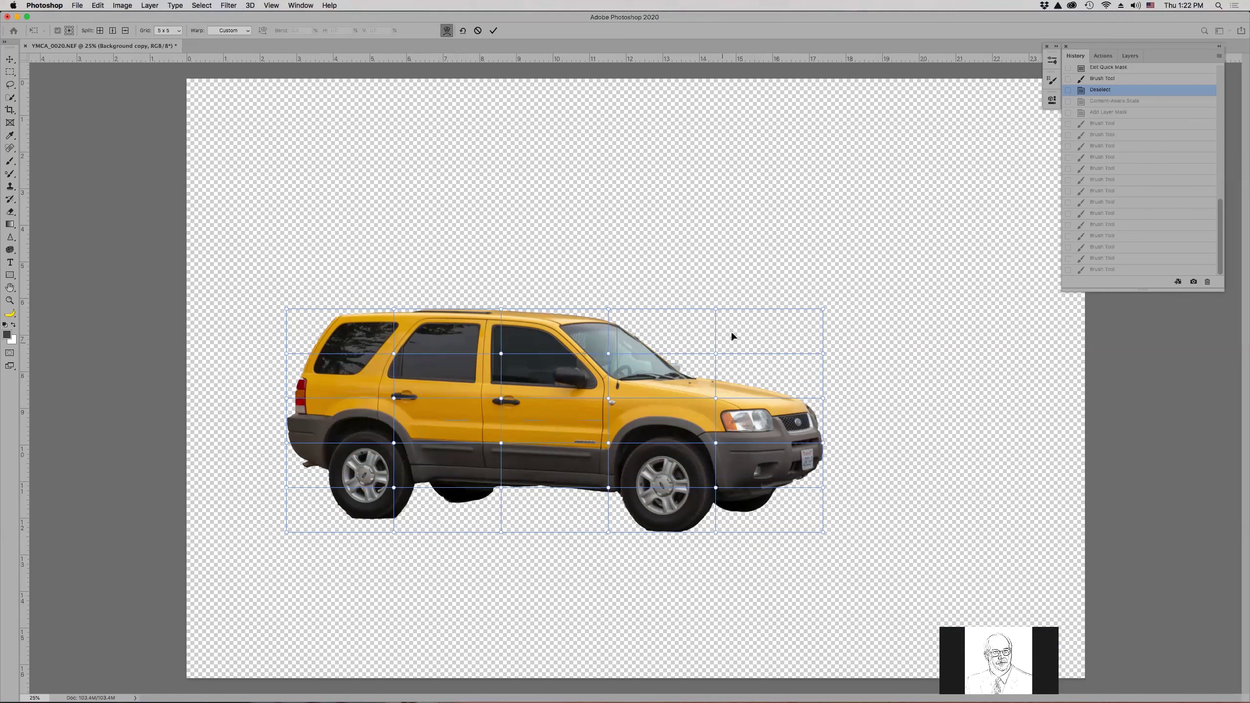
- Warp the SUV's hood and upper front end downward and slightly inward using the grid points around them
drag(716, 353, 707, 369)
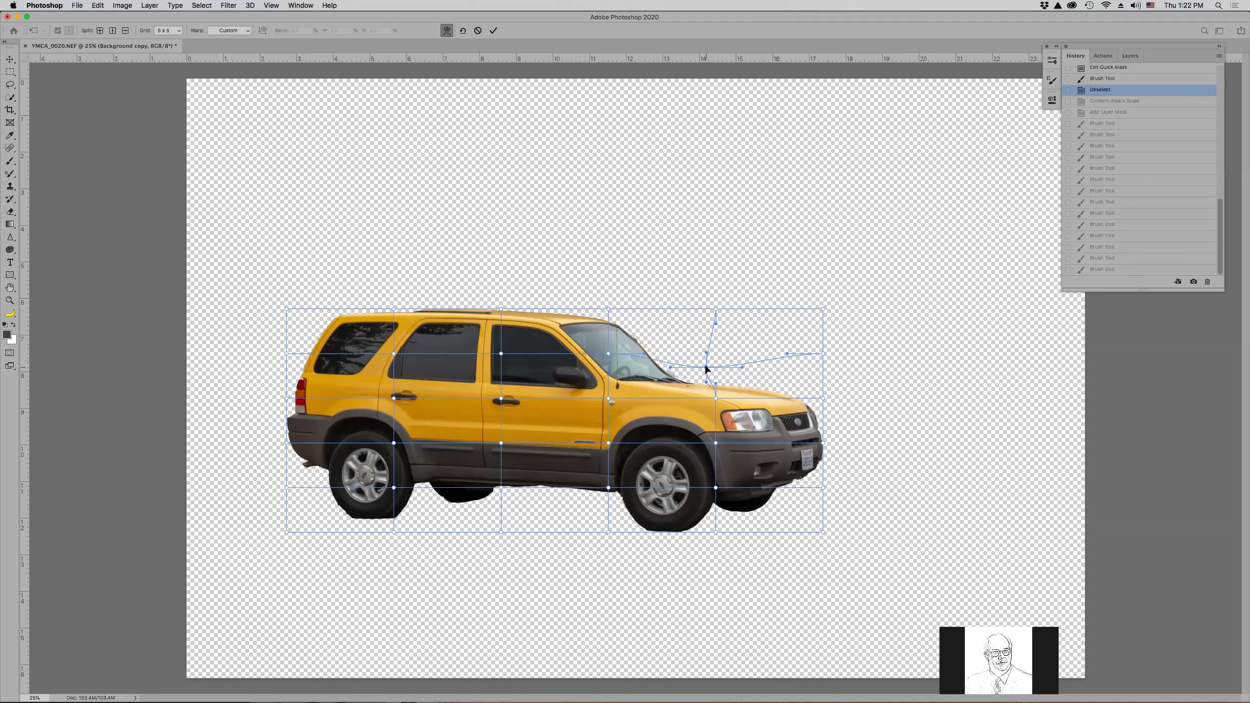
drag(824, 354, 807, 405)
click(824, 399)
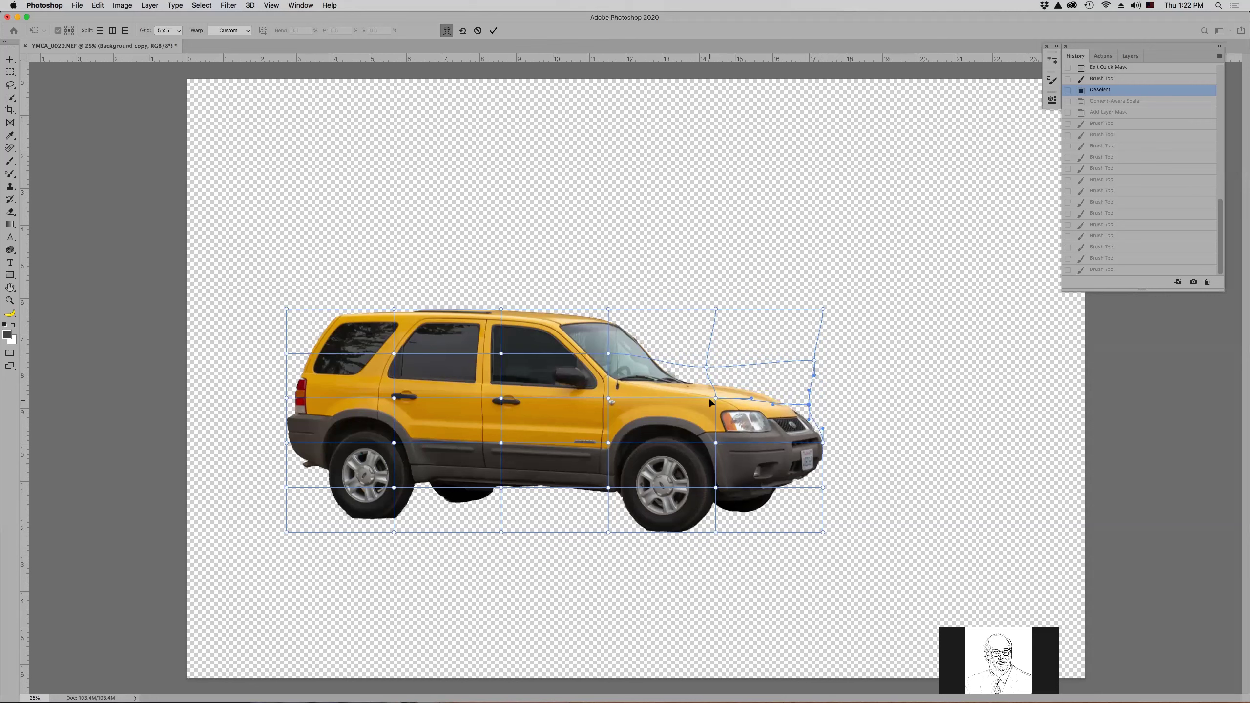
mouse_move(716, 402)
mouse_down()
mouse_move(642, 403)
mouse_move(713, 410)
mouse_up()
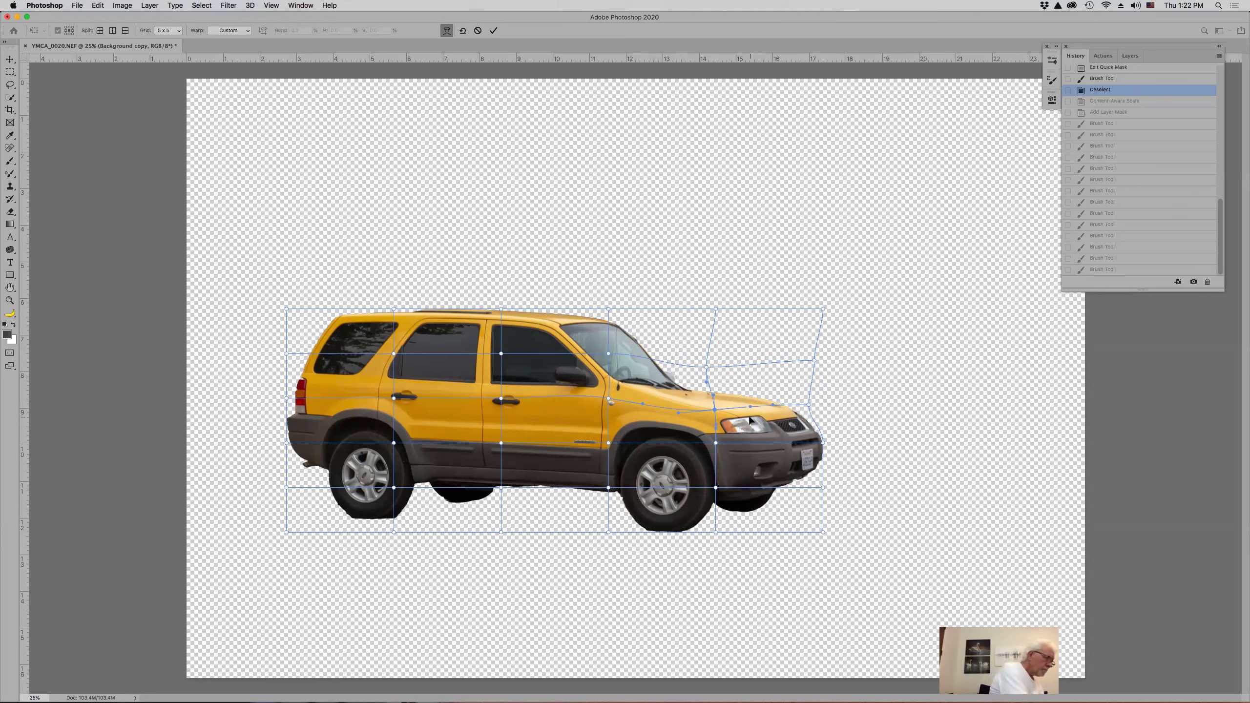
- Enlarge the near front and rear tires by warping the grid points and mesh around them outward
drag(715, 487, 716, 482)
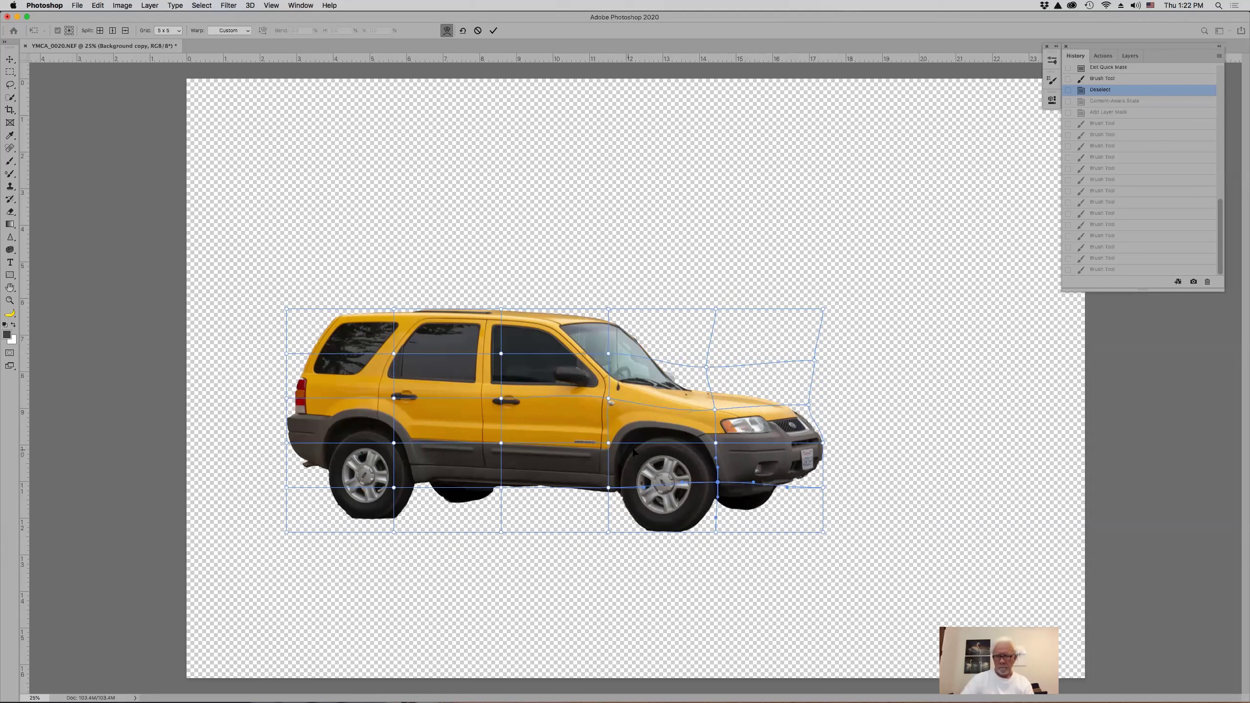
drag(667, 450, 669, 438)
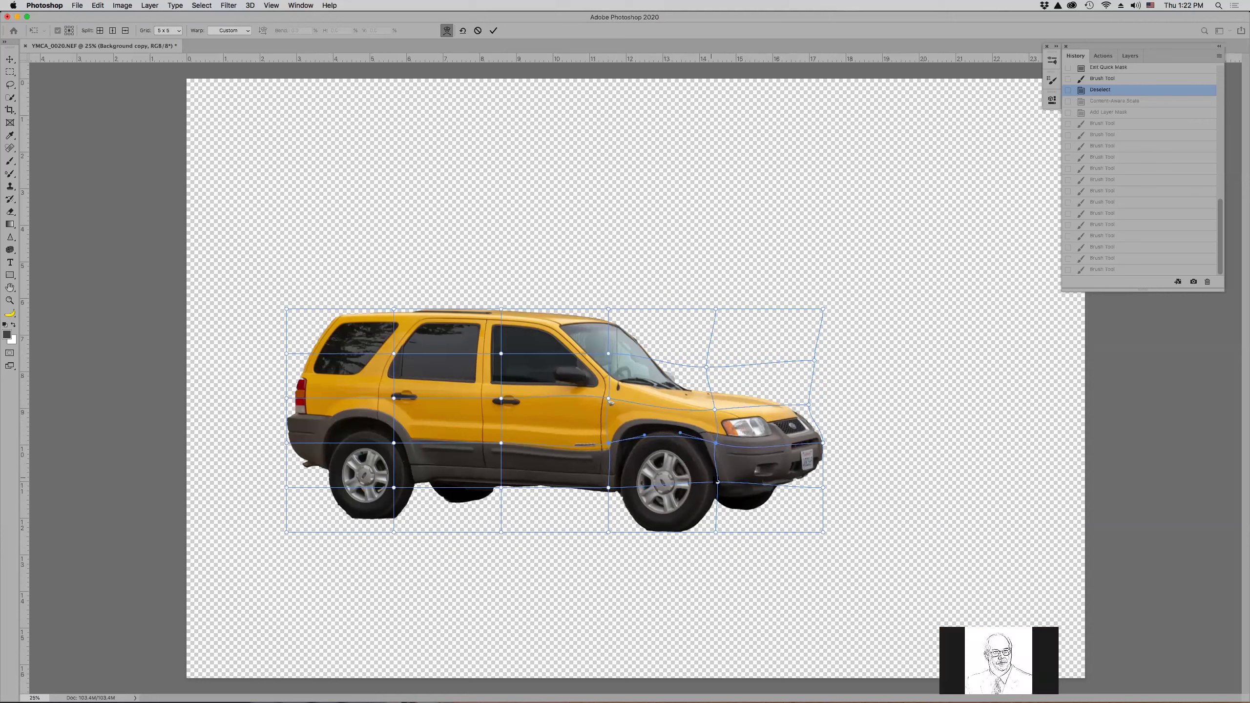
drag(719, 482, 723, 477)
drag(609, 490, 601, 493)
drag(394, 488, 354, 527)
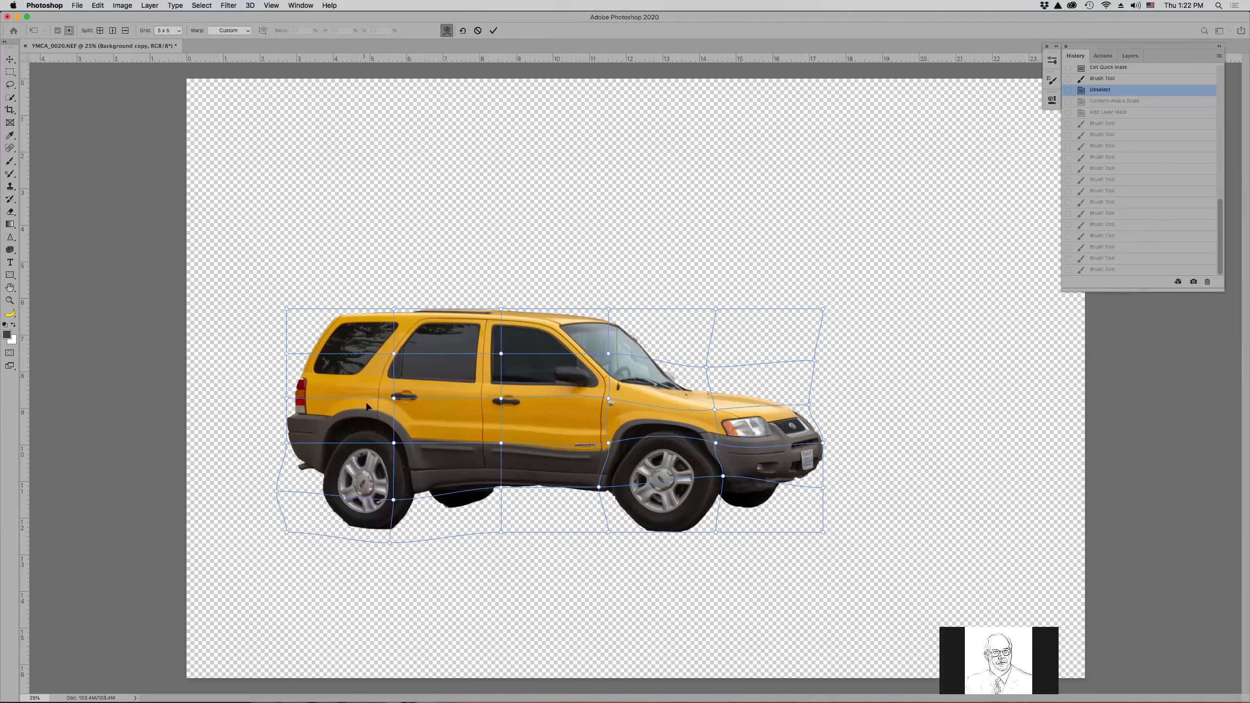
- Pull the SUV's rear upper corner out into a pointed tail, apply the warp, and undo the whole transform
drag(287, 353, 278, 313)
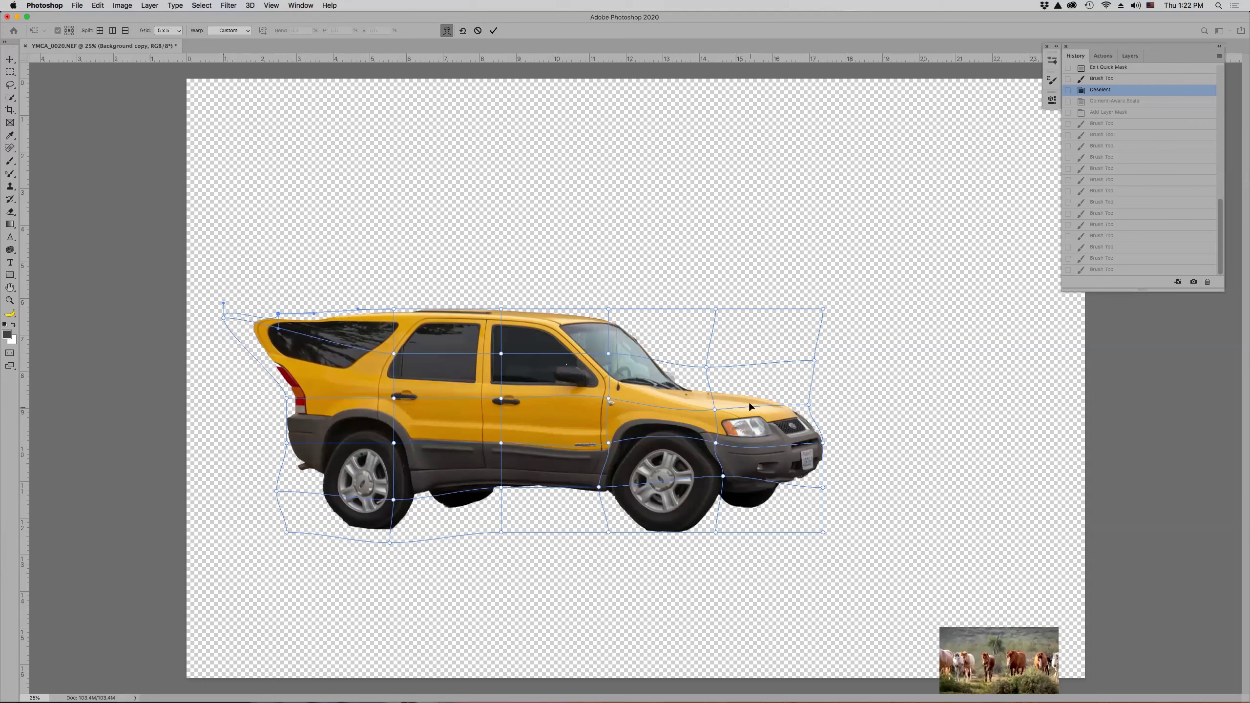
key(Return)
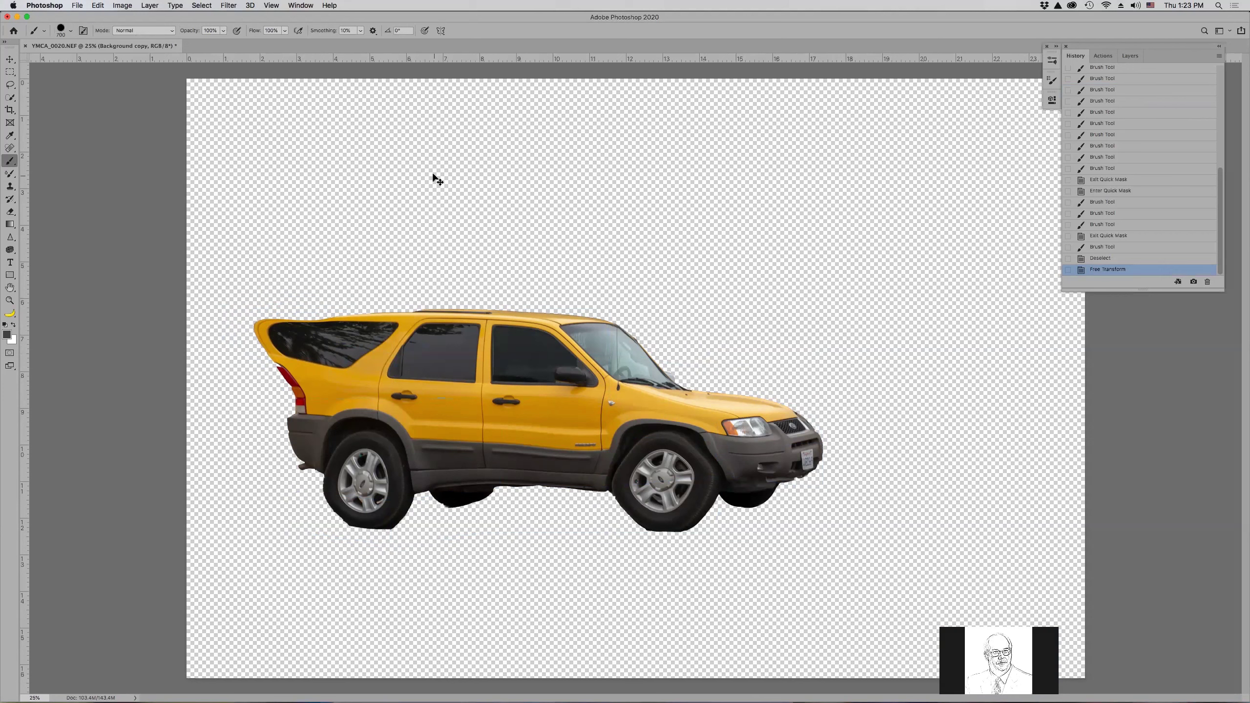
key(super+z)
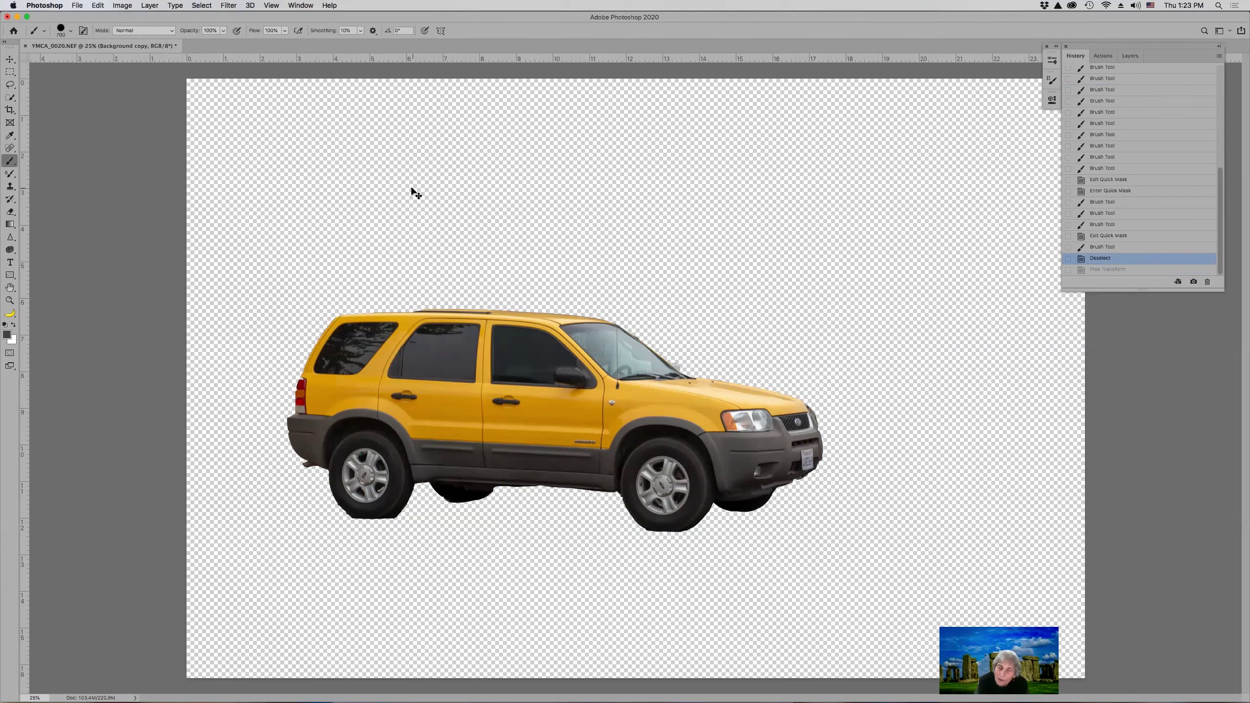
key(super+t)
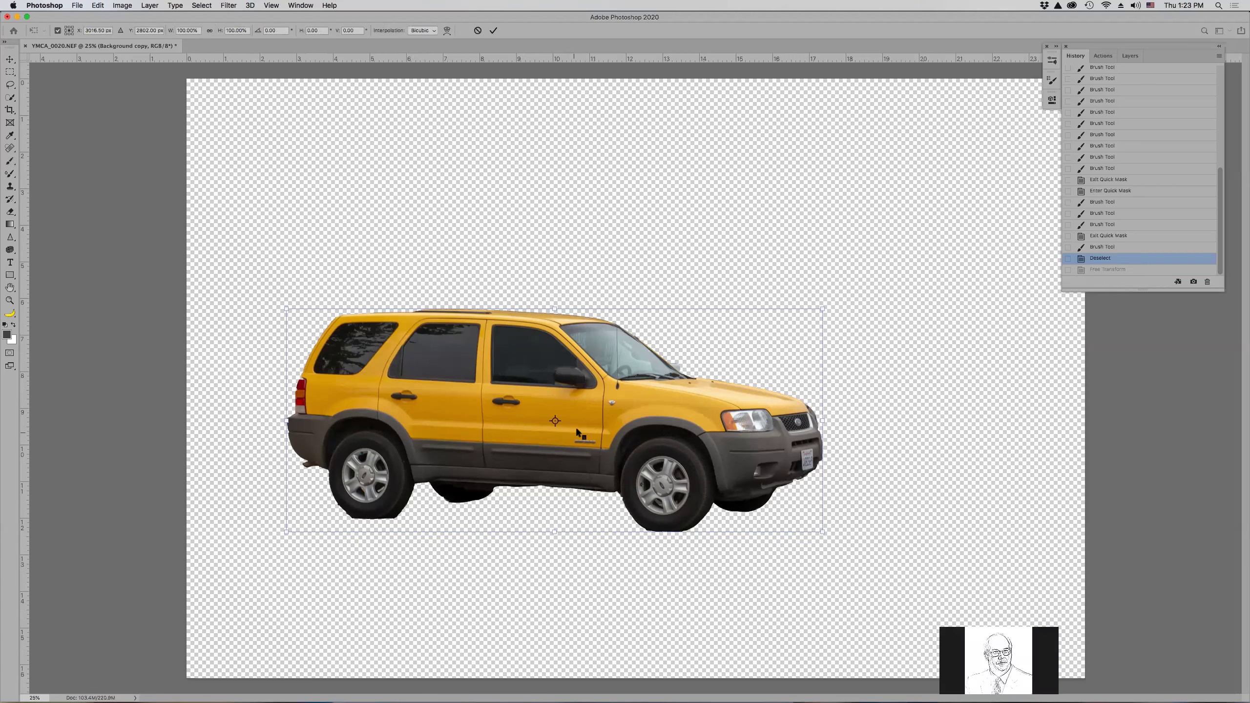
right_click(598, 421)
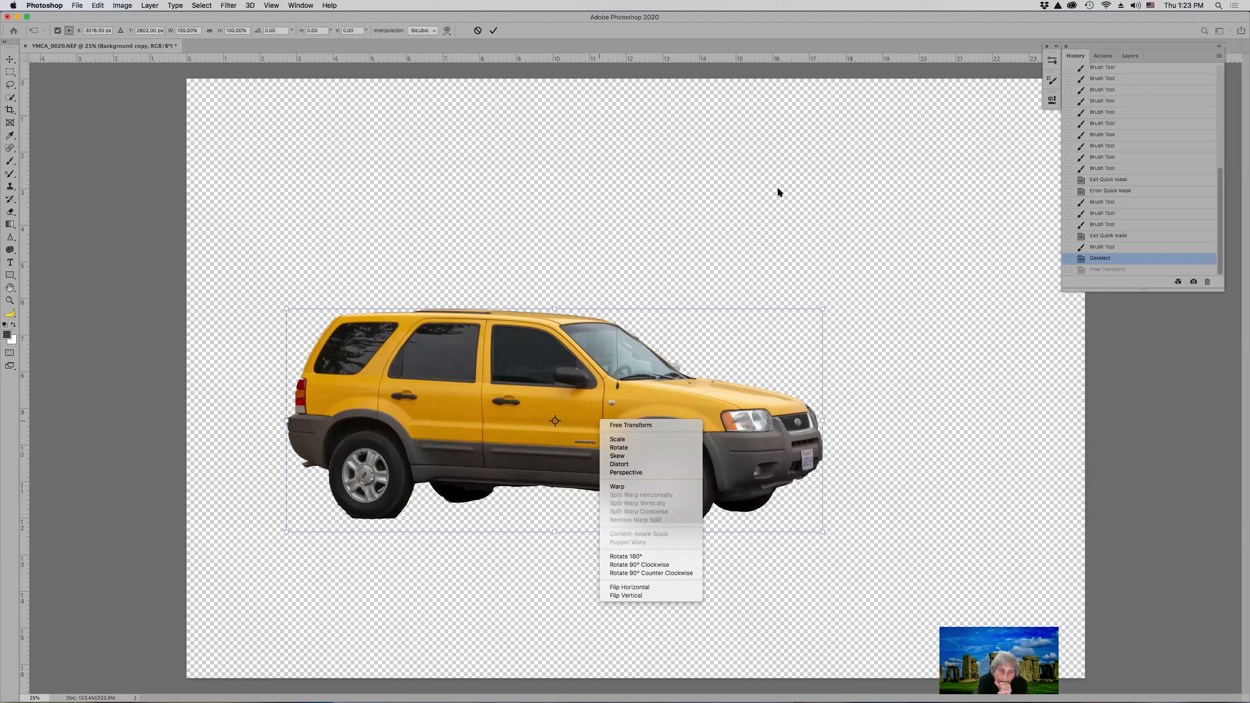
click(621, 487)
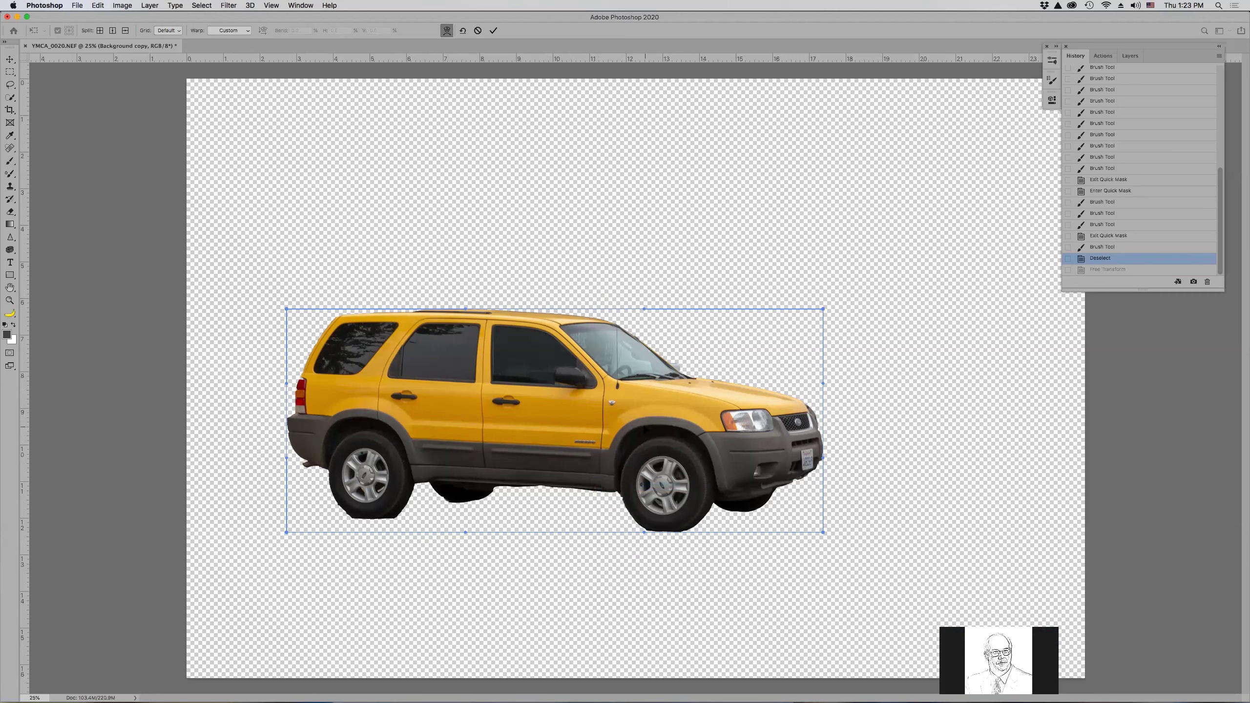
click(176, 30)
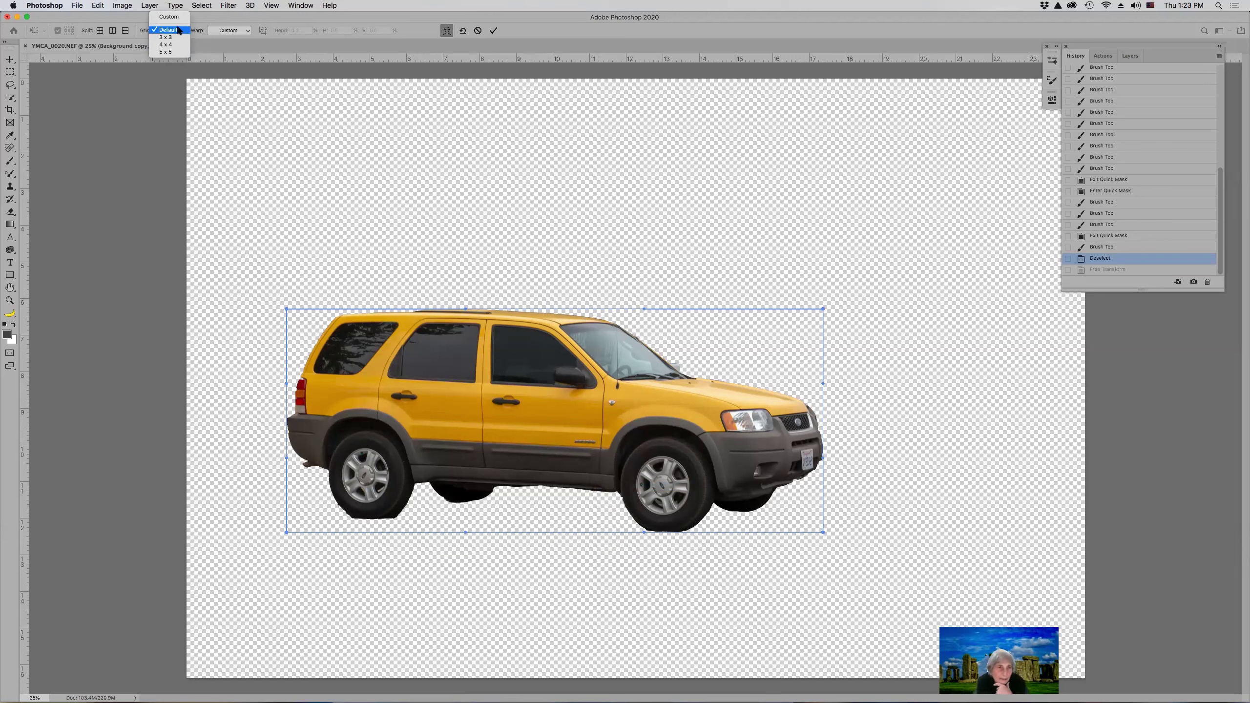
click(179, 31)
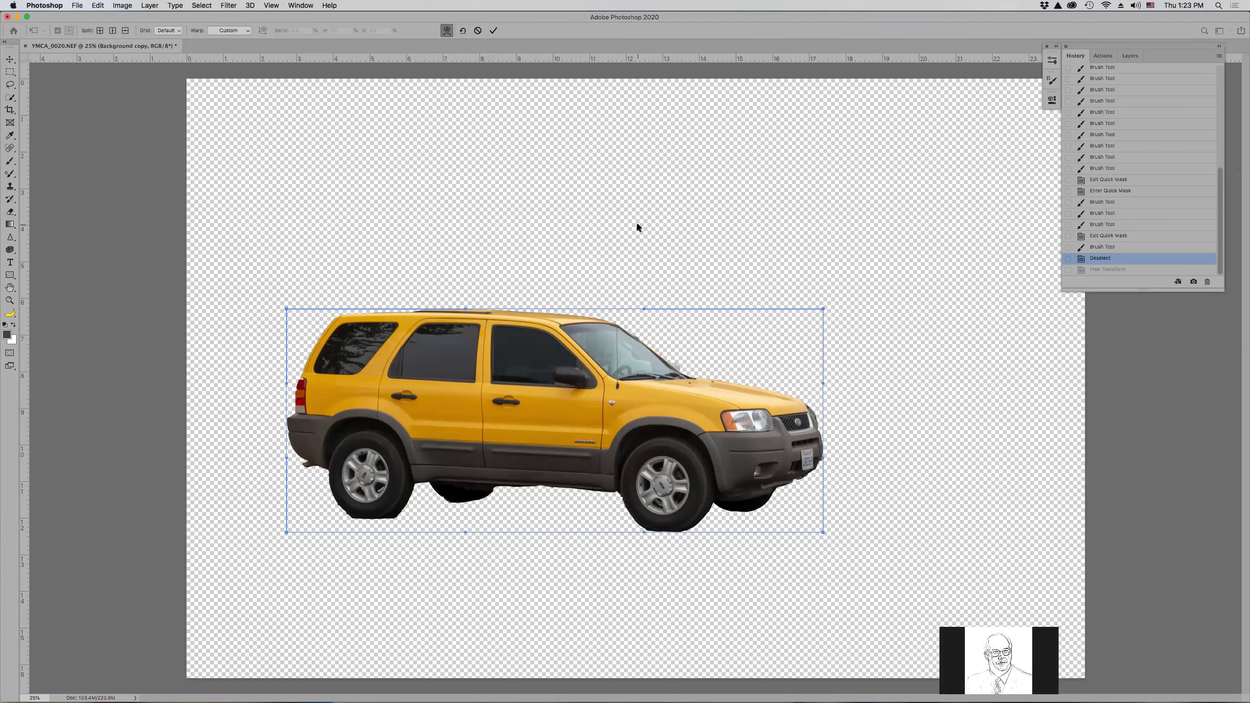
key(Escape)
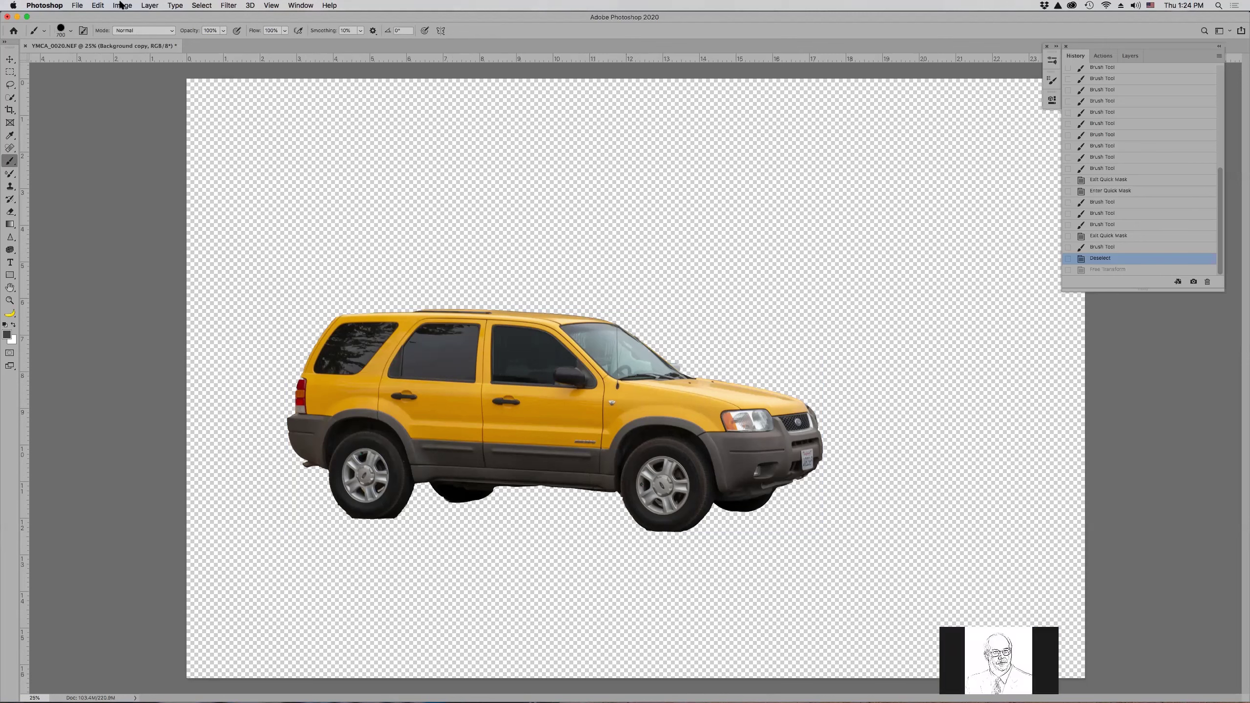
- Start Puppet Warp on the SUV cutout, place pins along the hood, and push some down to make its edge wavy
click(97, 5)
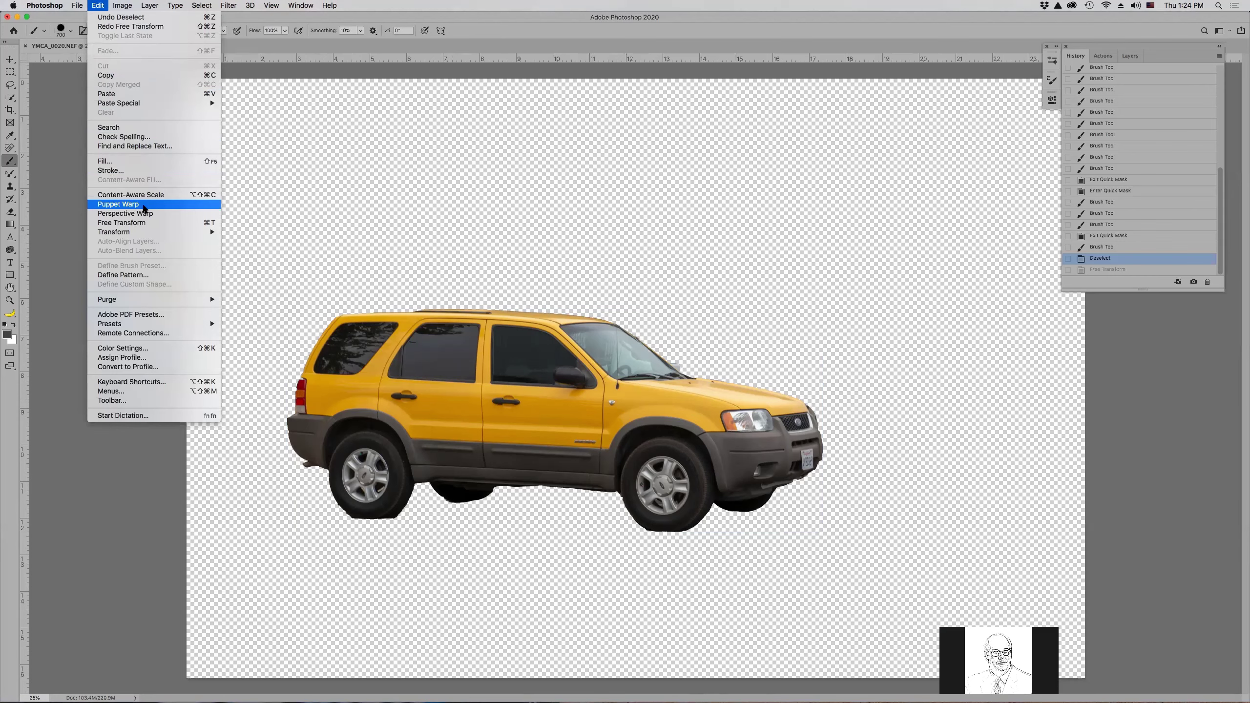
click(144, 204)
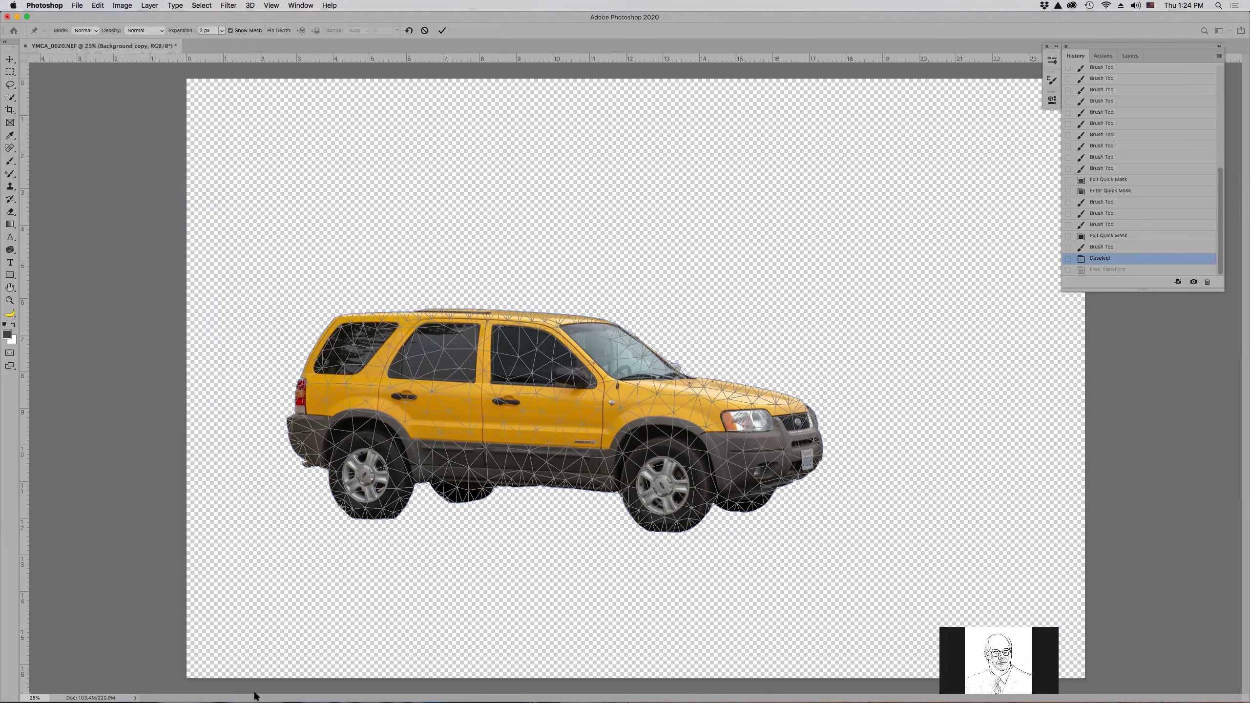
click(720, 391)
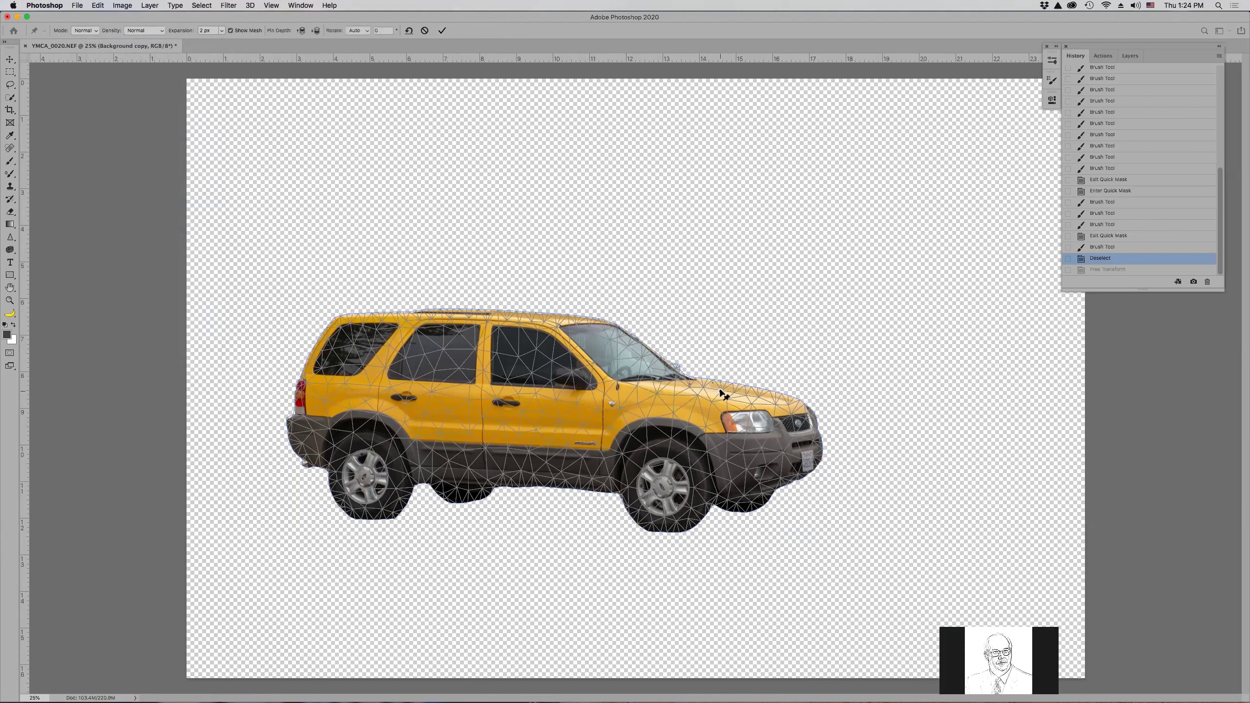
click(746, 397)
click(689, 387)
drag(720, 392, 756, 398)
drag(767, 396, 780, 404)
- Add puppet pins along the roof from the windshield to the rear window and push some down to make the roofline bumpy
drag(556, 313, 455, 322)
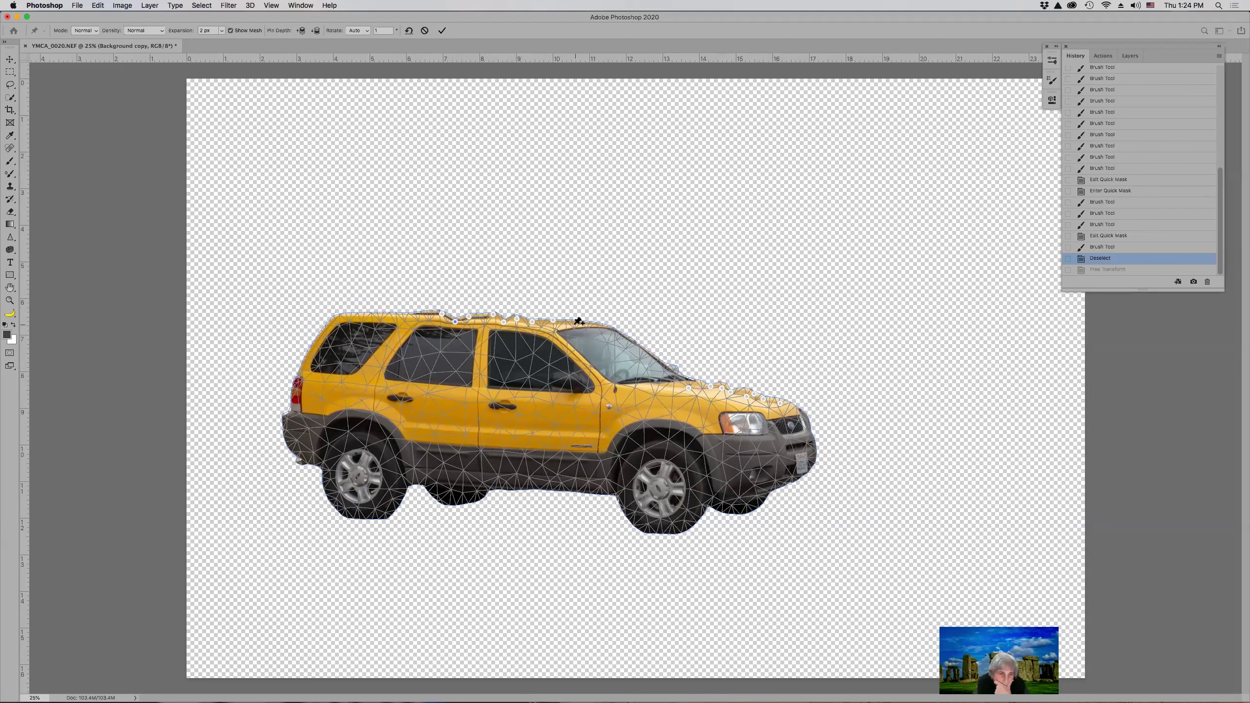
drag(579, 323, 576, 332)
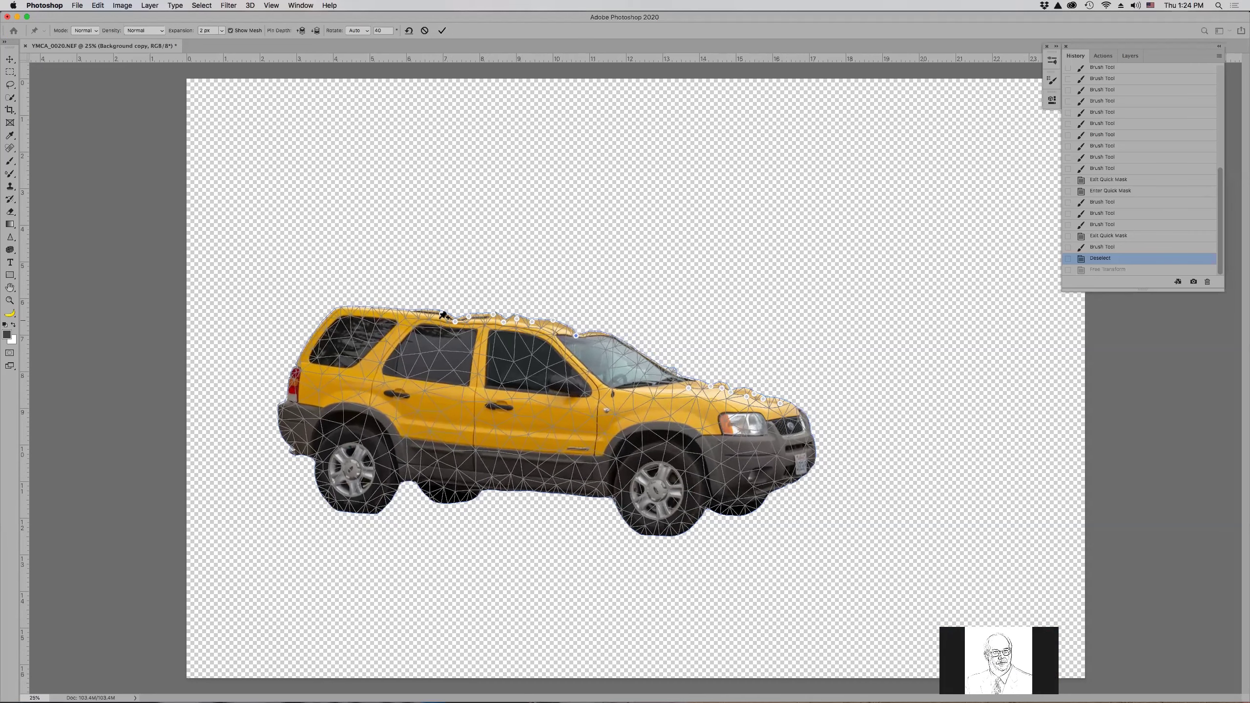
click(415, 314)
drag(398, 314, 381, 321)
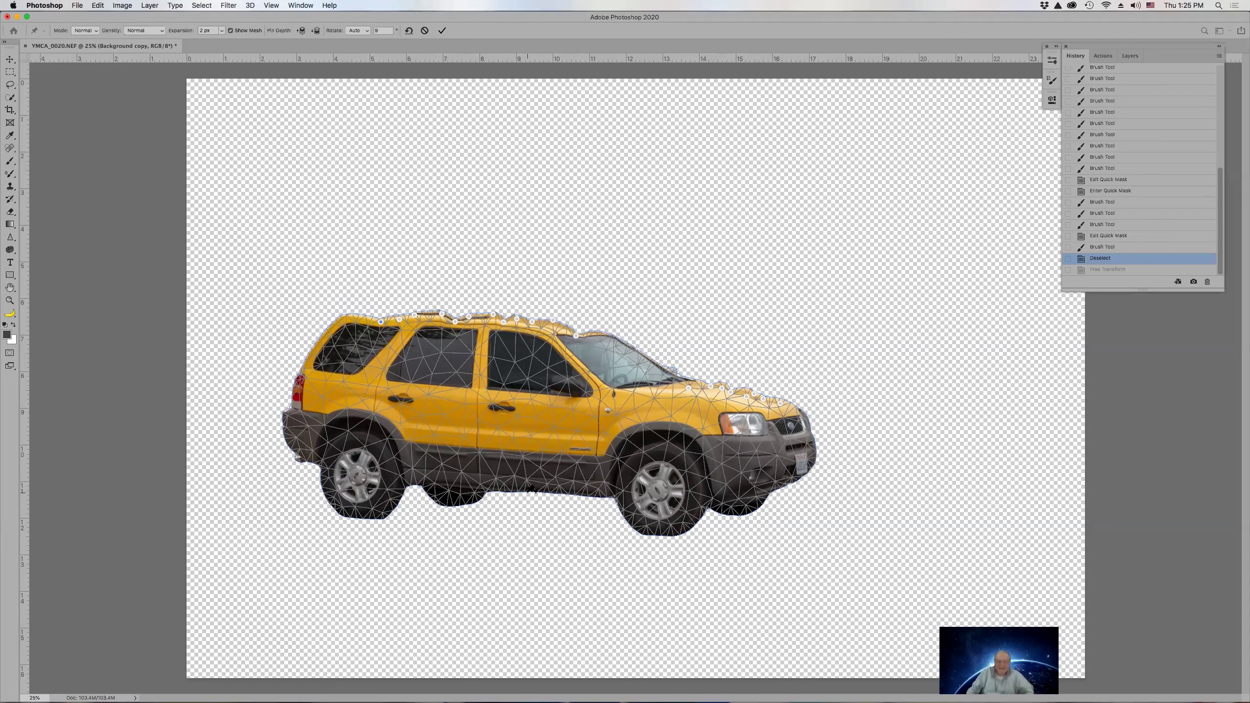
- Pin the SUV's underside between the wheels, push it slightly upward, and apply the Puppet Warp
mouse_move(552, 491)
mouse_down()
mouse_move(551, 480)
mouse_move(588, 480)
mouse_up()
drag(502, 482, 500, 480)
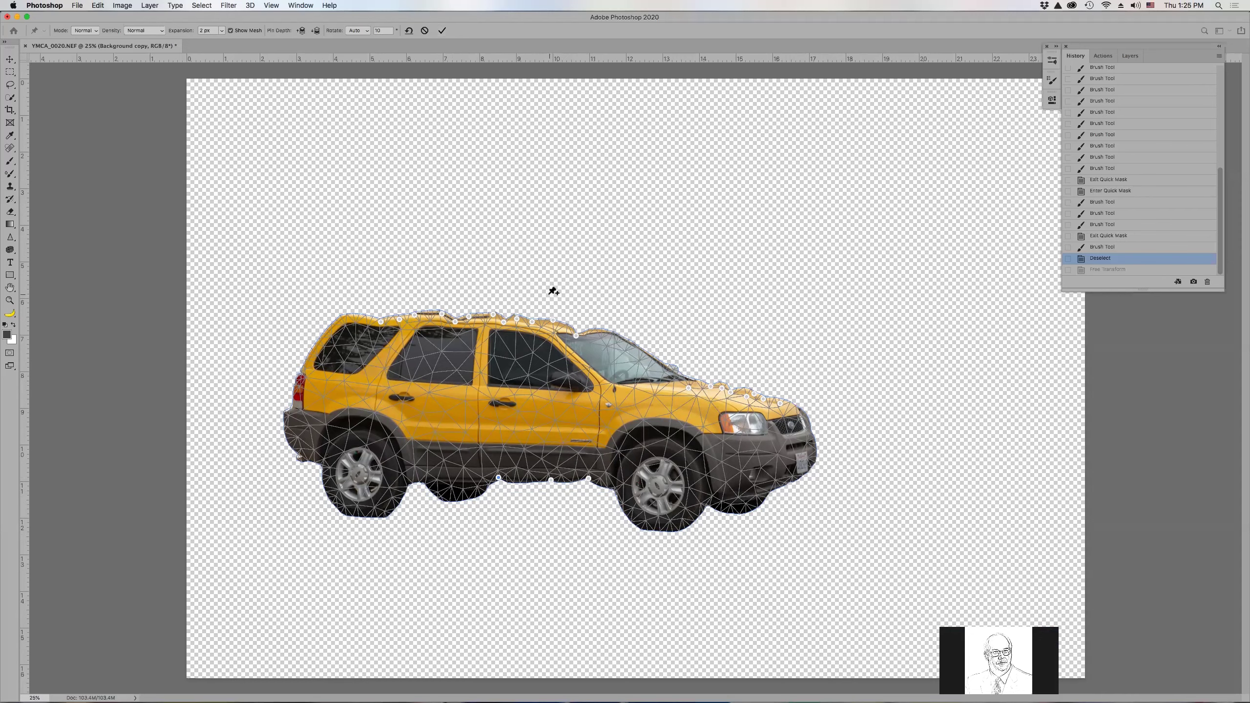
key(Return)
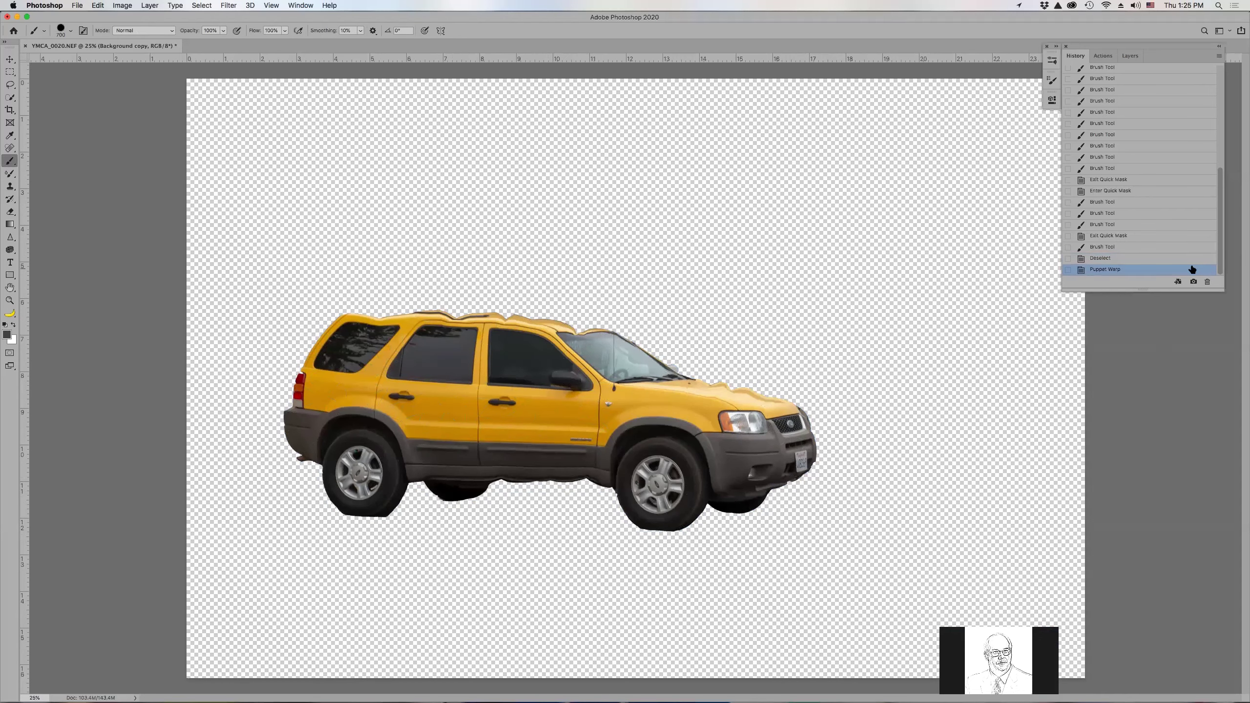
- Add a new layer between the SUV cutout and the Background layer and fill it with the dark gray foreground color
click(1131, 54)
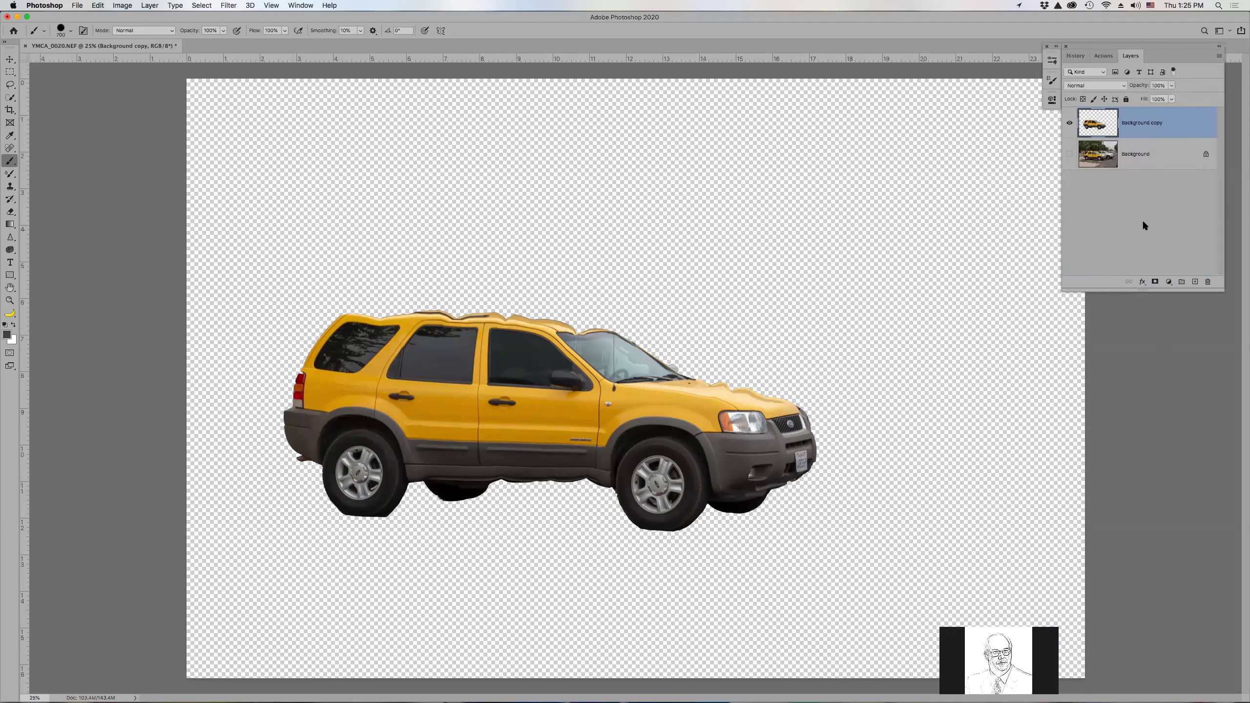
click(1177, 151)
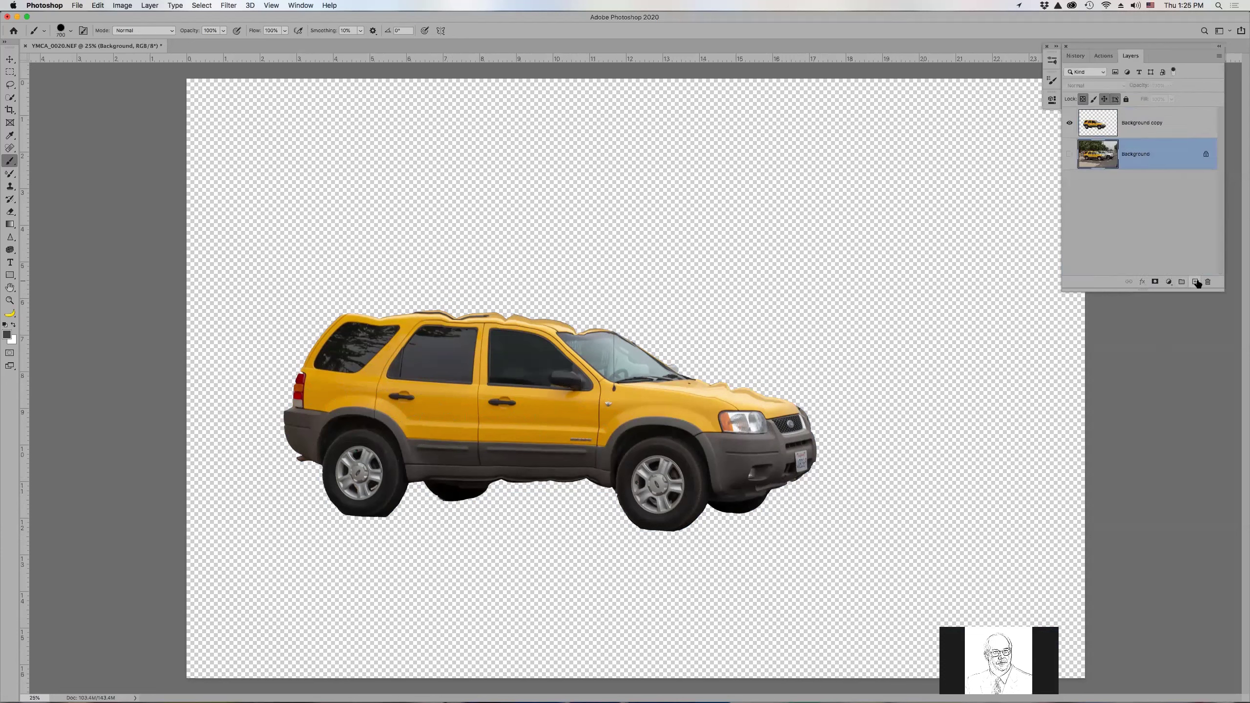
click(1195, 282)
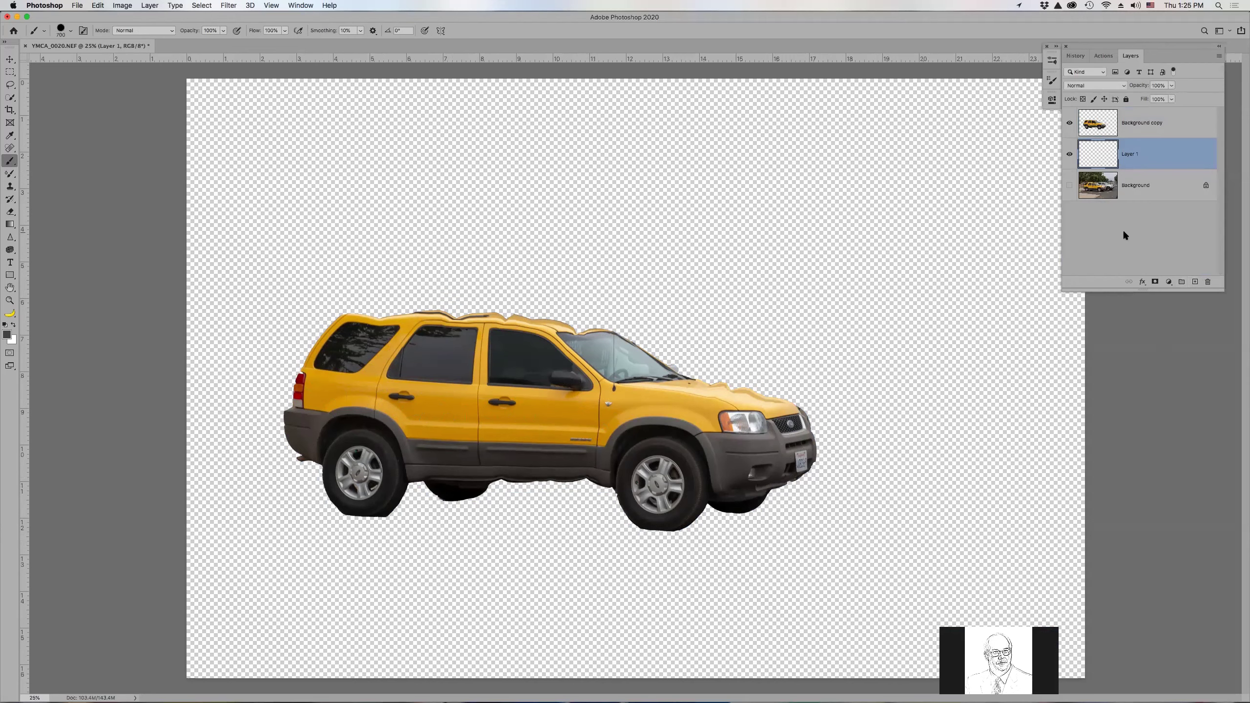
key(alt+BackSpace)
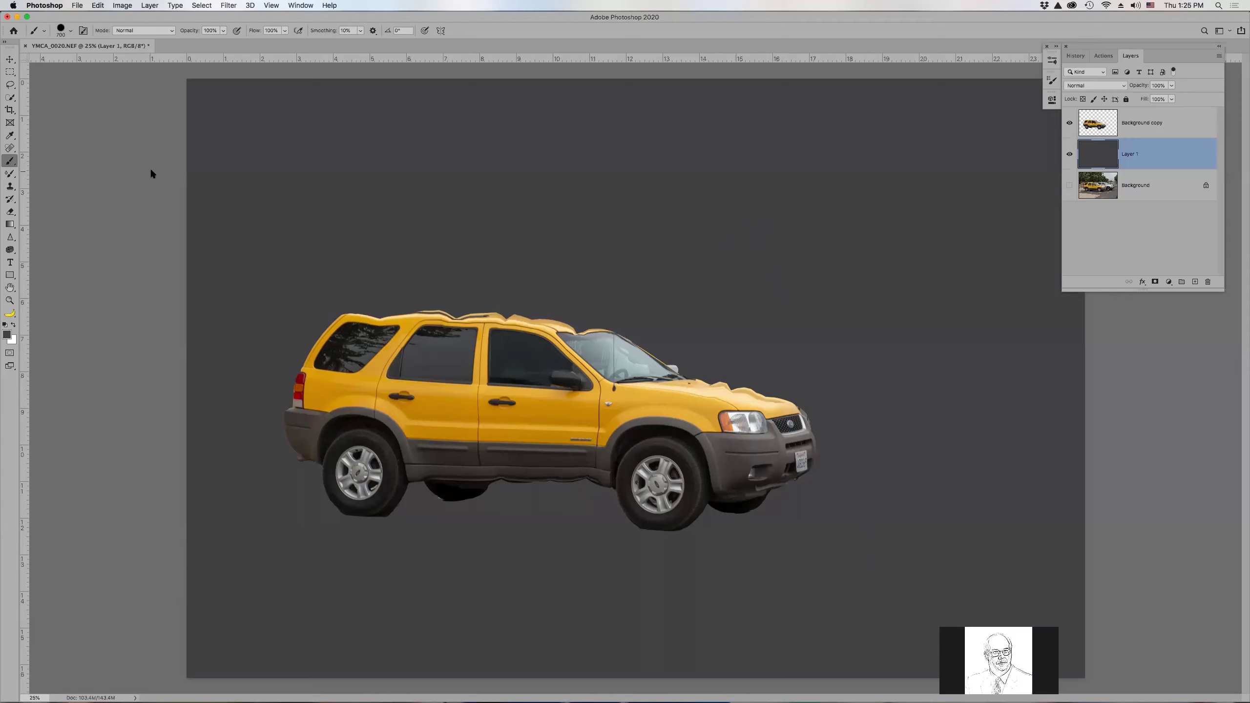
- With the Mixer Brush enlarged to 250 px, smear the base of the front tire on the SUV cutout layer so it looks flat
click(7, 174)
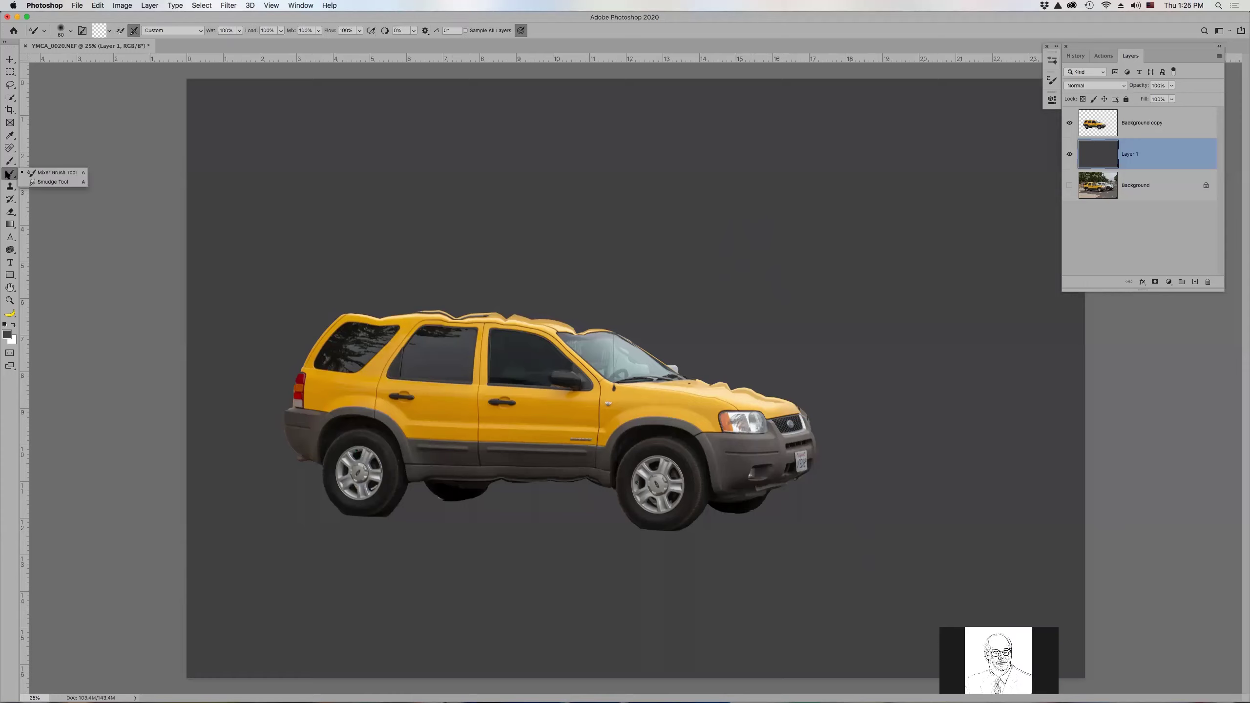
click(43, 172)
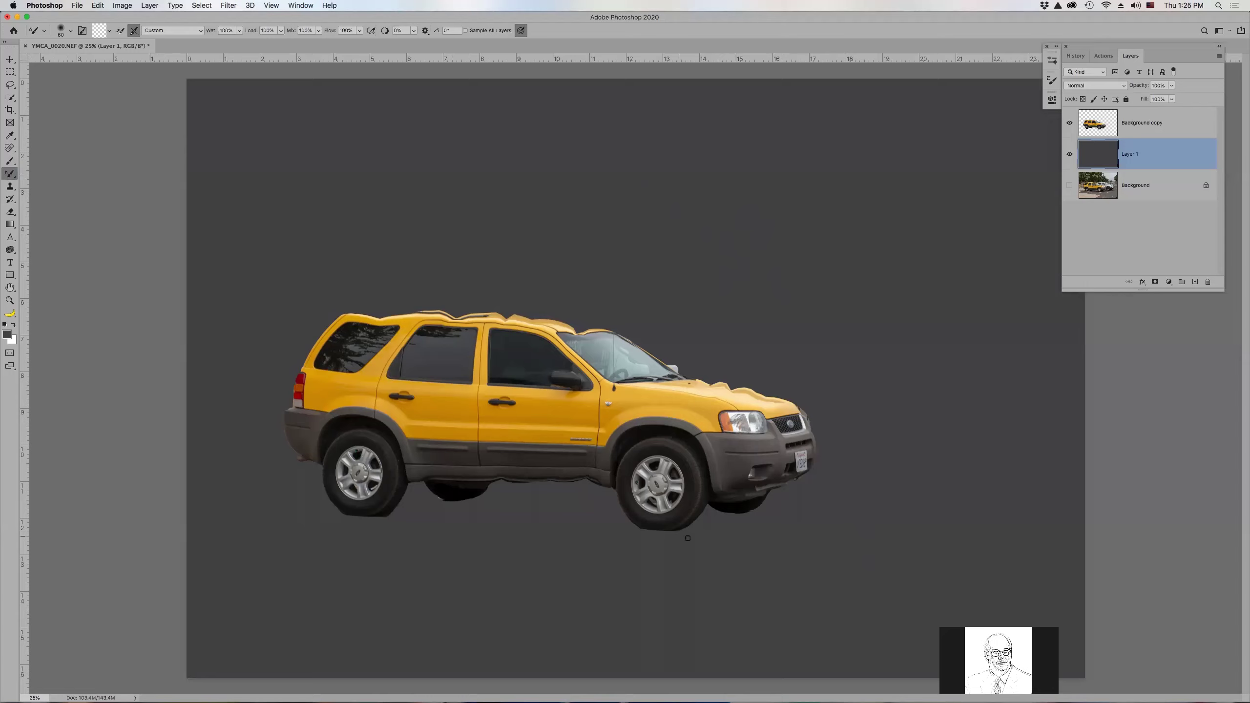
key(bracketright)
key(bracketright)
click(1149, 123)
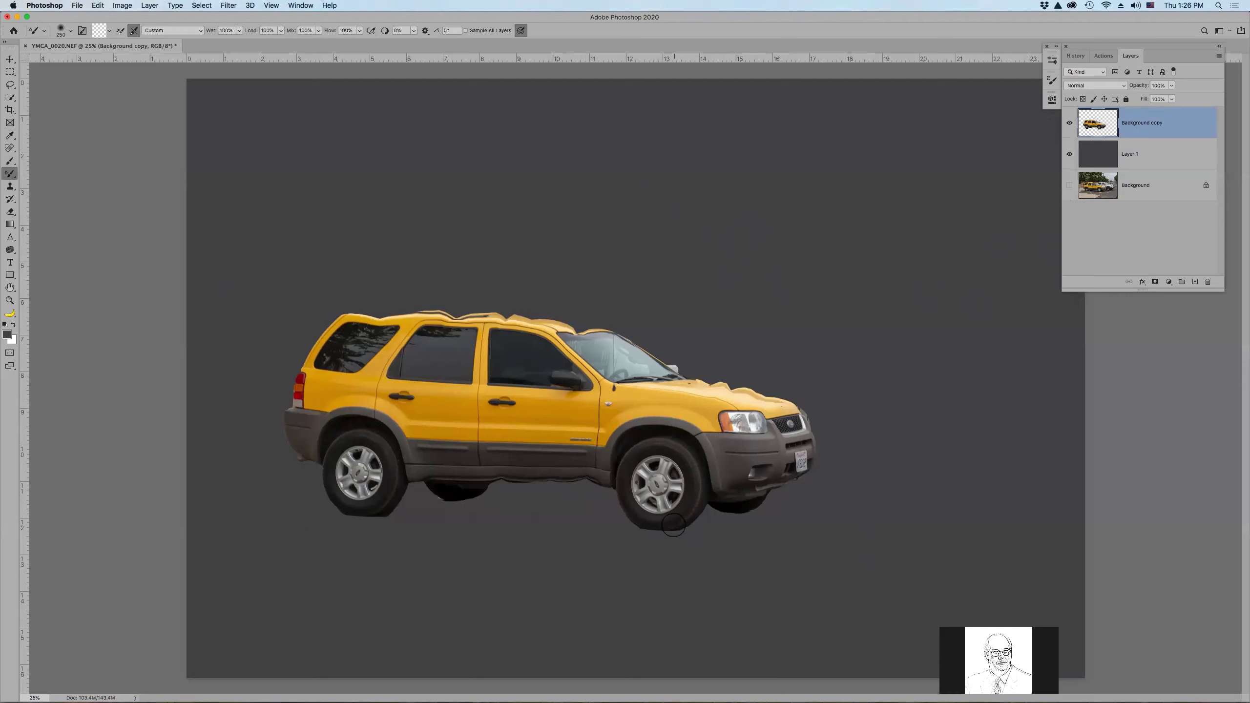
mouse_move(680, 523)
mouse_down()
mouse_move(697, 525)
mouse_move(615, 523)
mouse_up()
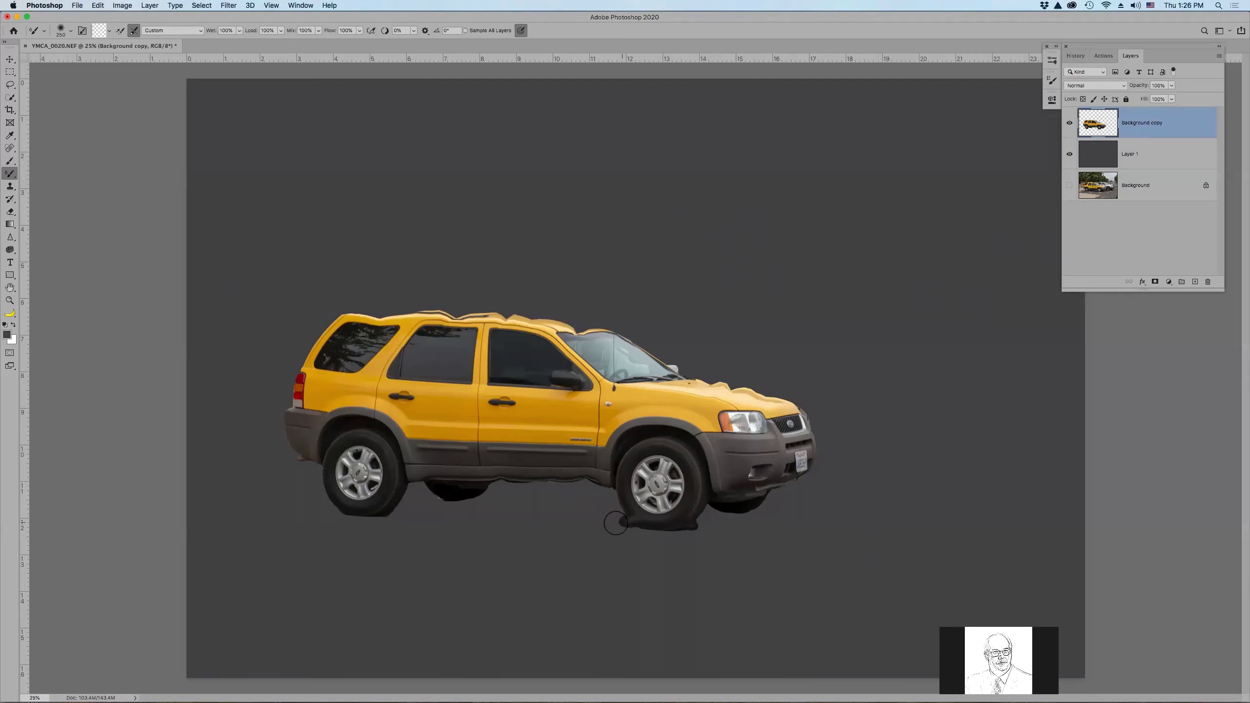
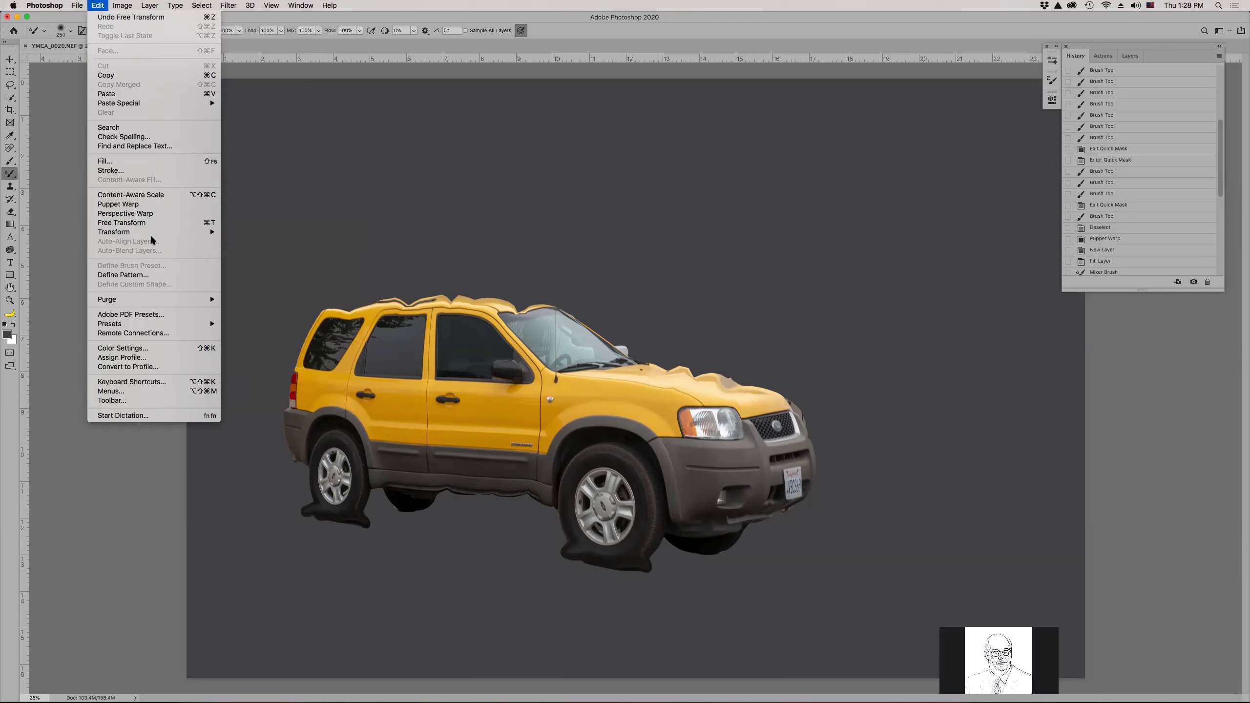
click(716, 30)
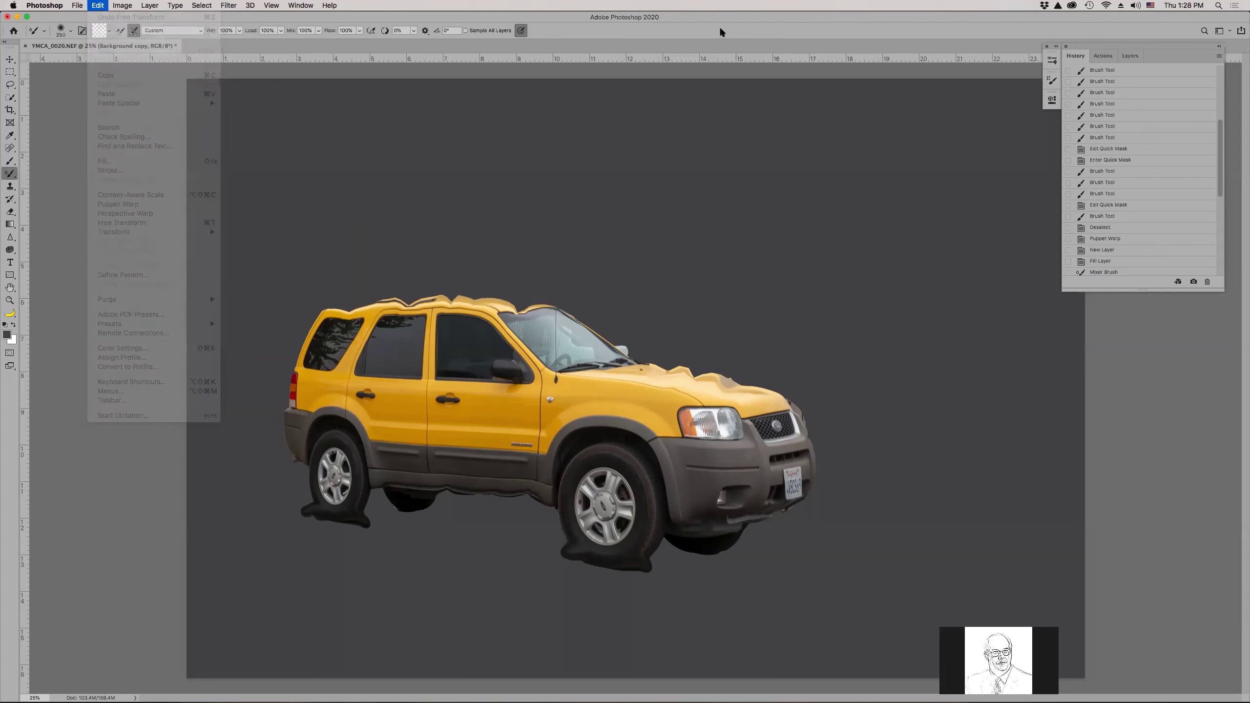
click(1128, 56)
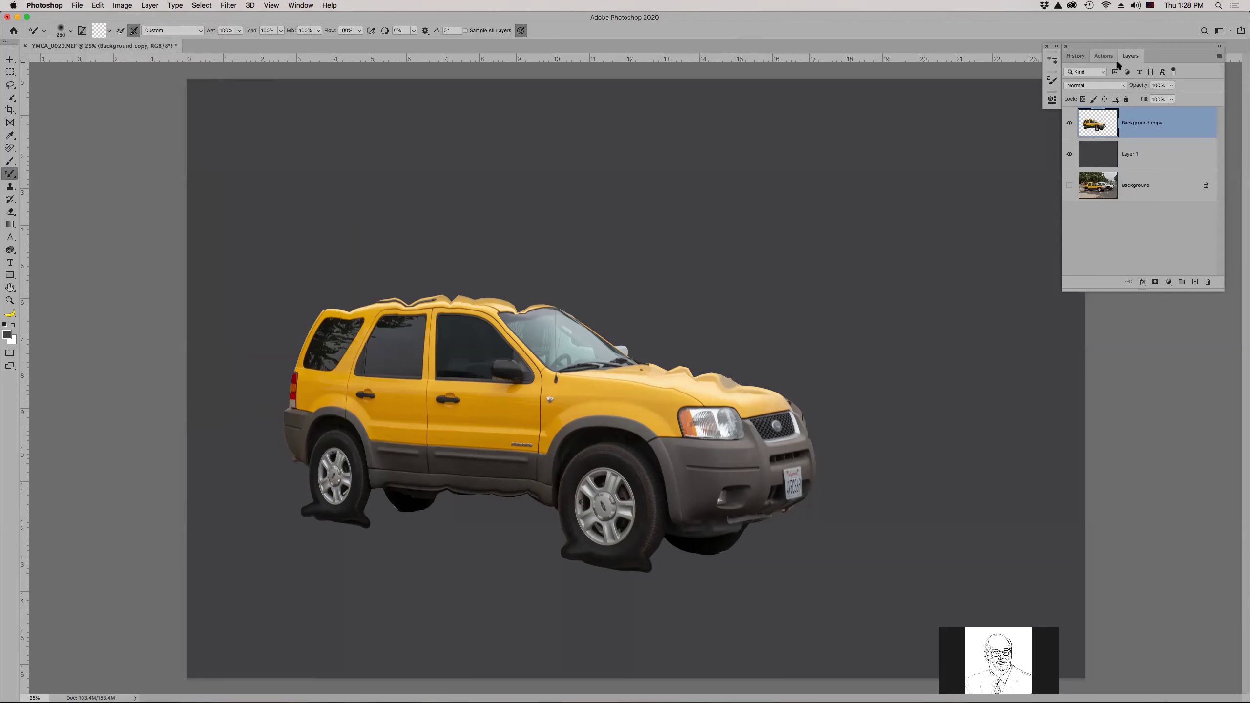
- Switch to Adobe Bridge, force it to quit, and dismiss the list of running applications
key(super+Tab)
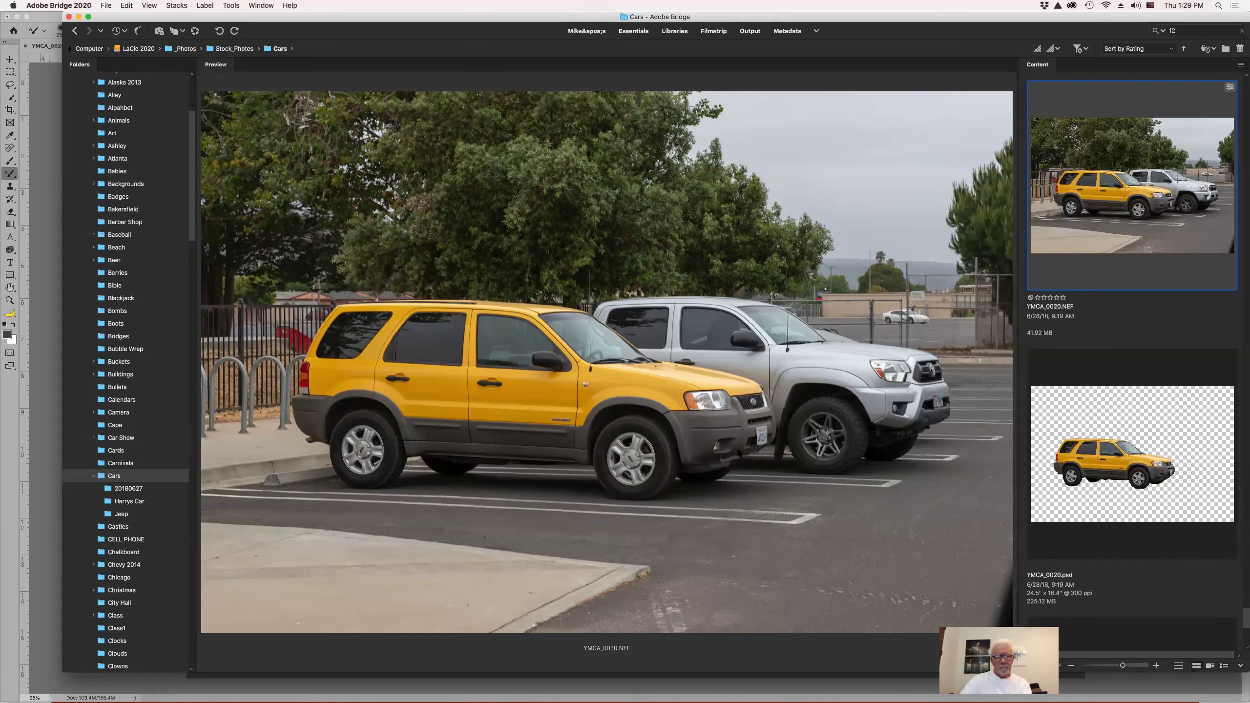
key(super+alt+Escape)
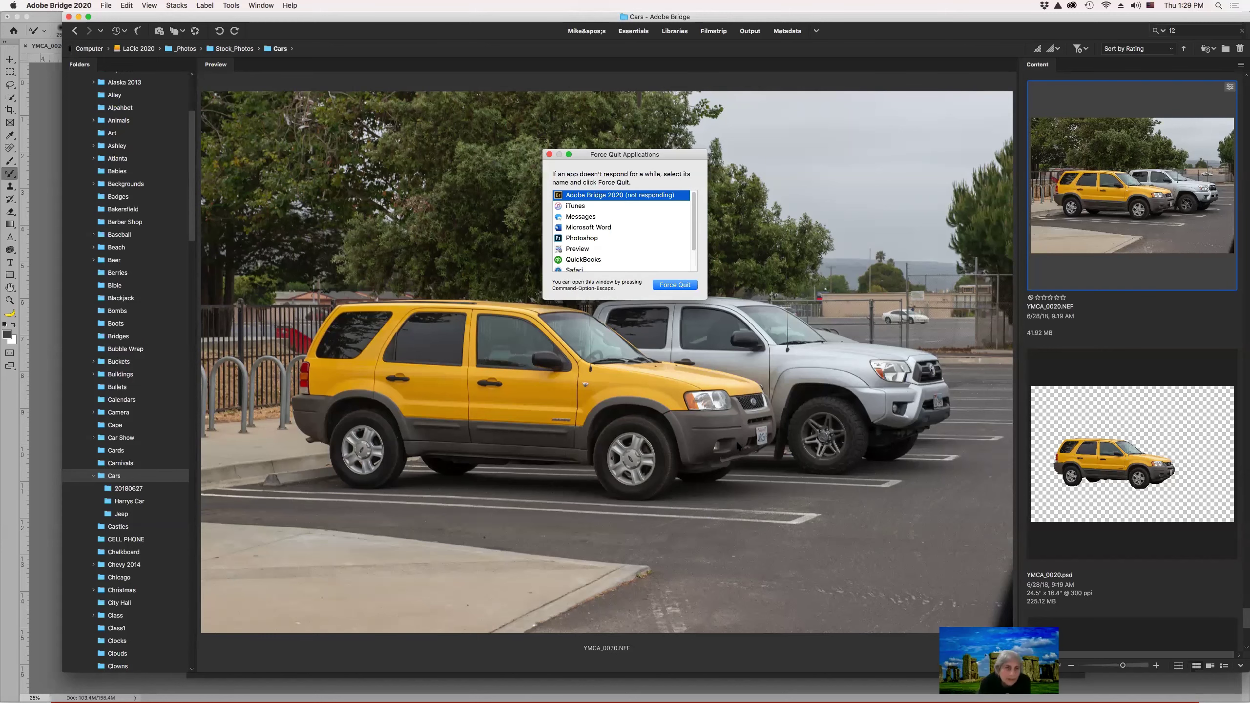
click(676, 286)
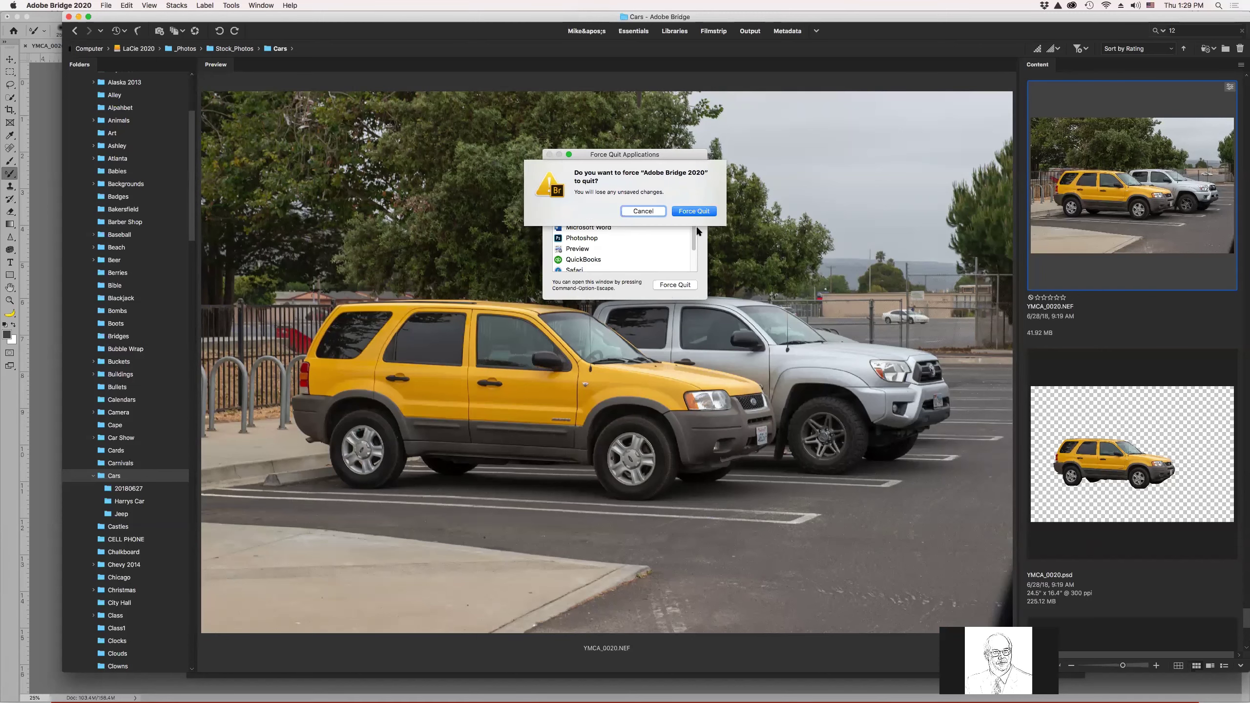
click(699, 213)
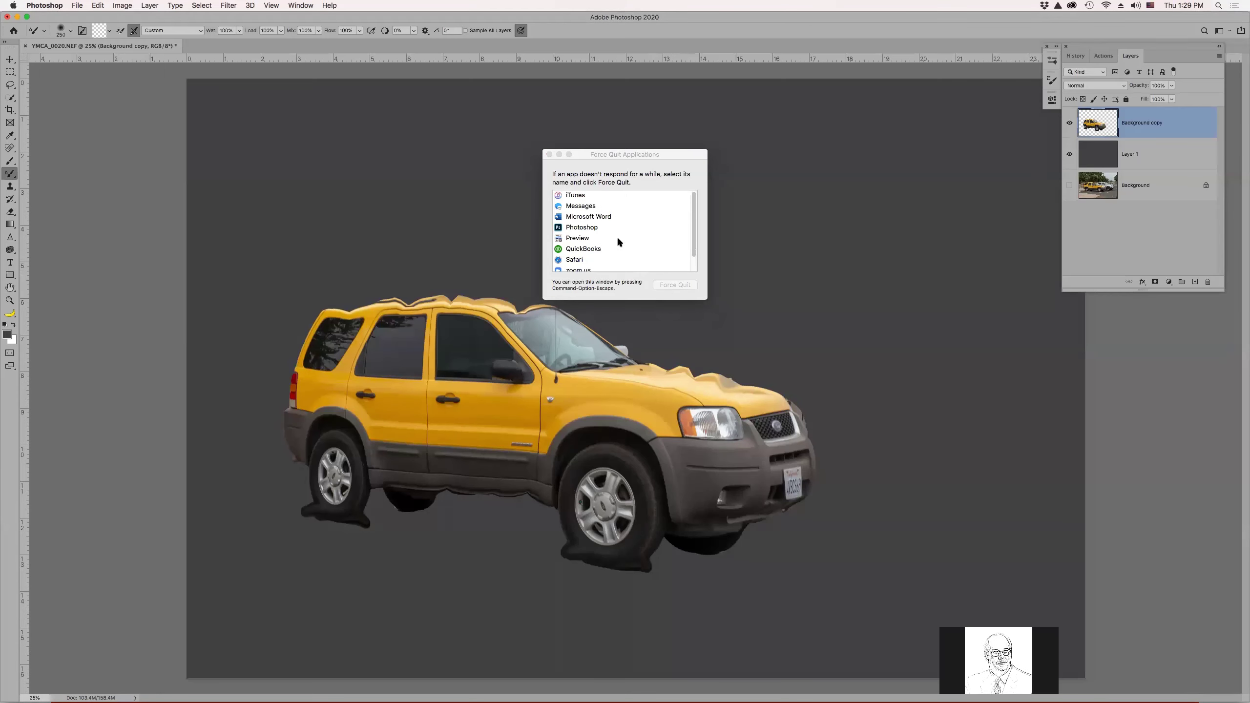
click(549, 155)
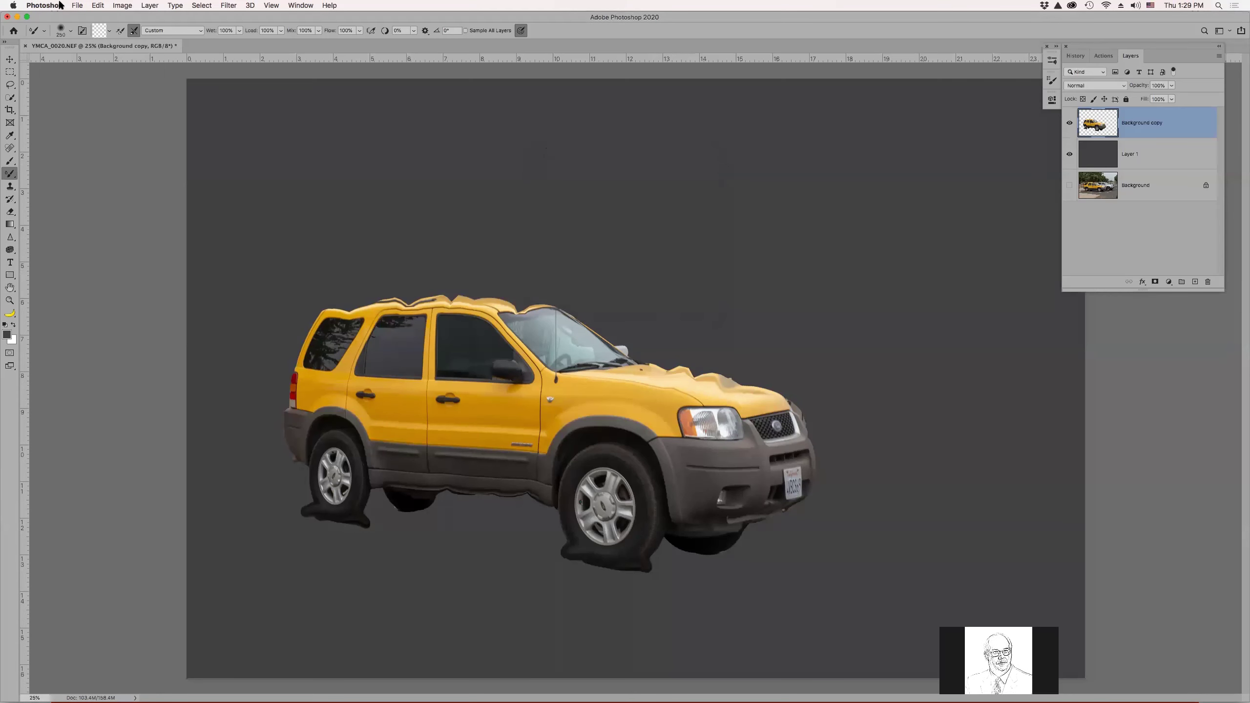
- Relaunch Adobe Bridge and browse to the Cars folder inside Stock_Photos
click(77, 5)
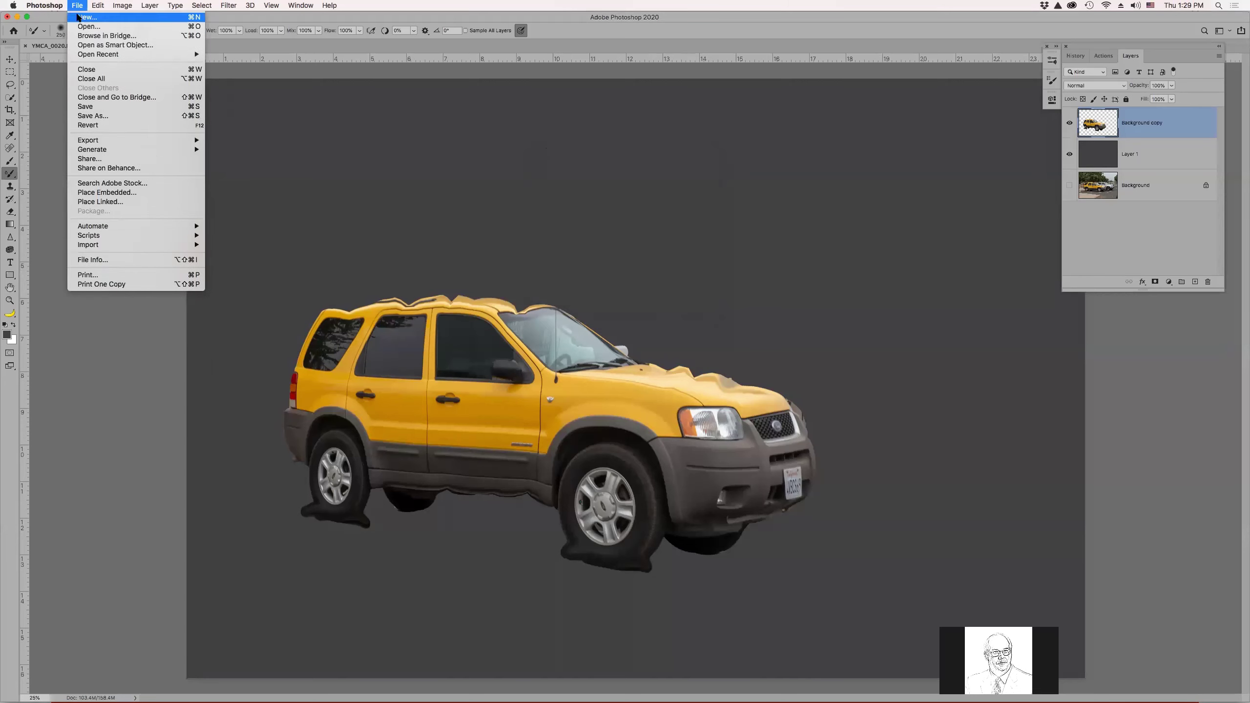
click(88, 34)
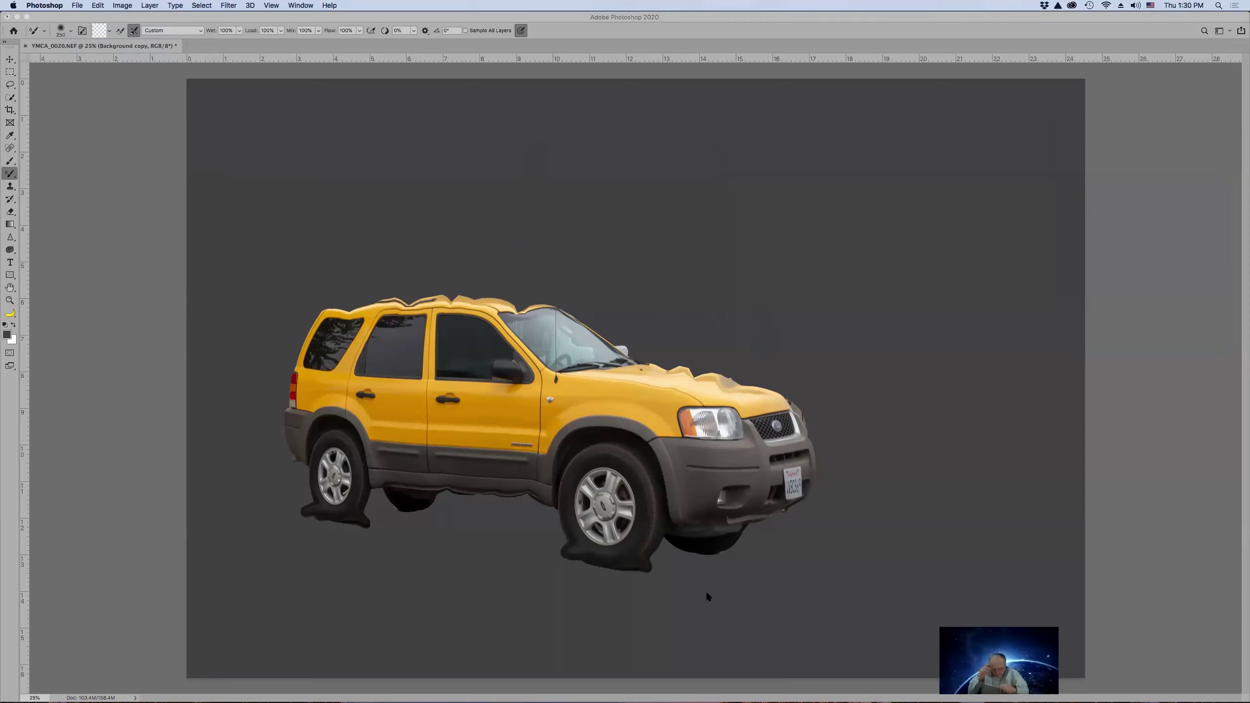
mouse_move(723, 696)
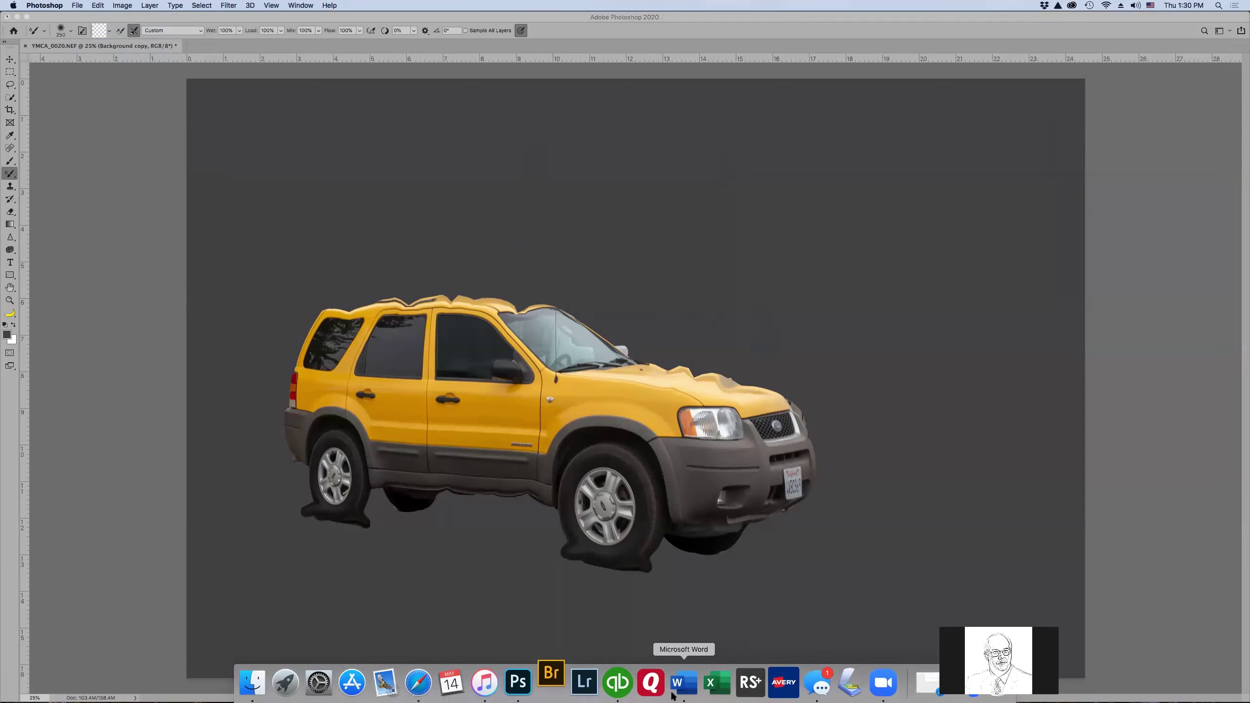
click(564, 685)
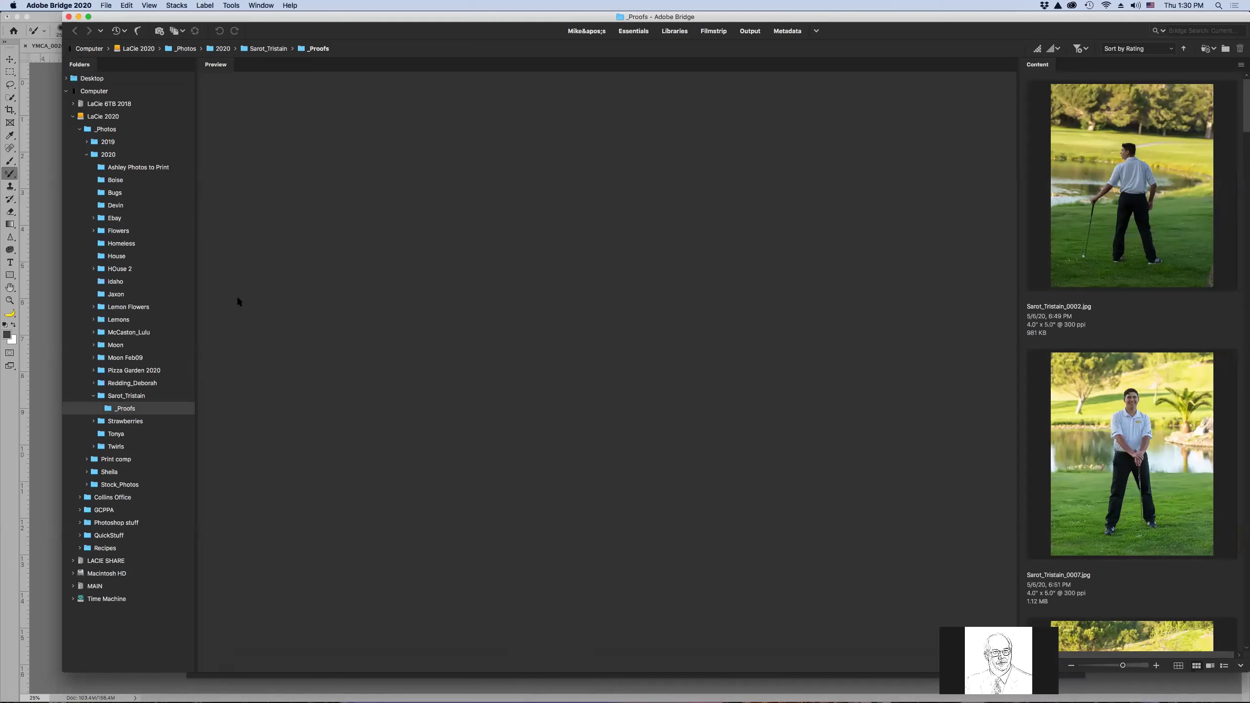
click(87, 154)
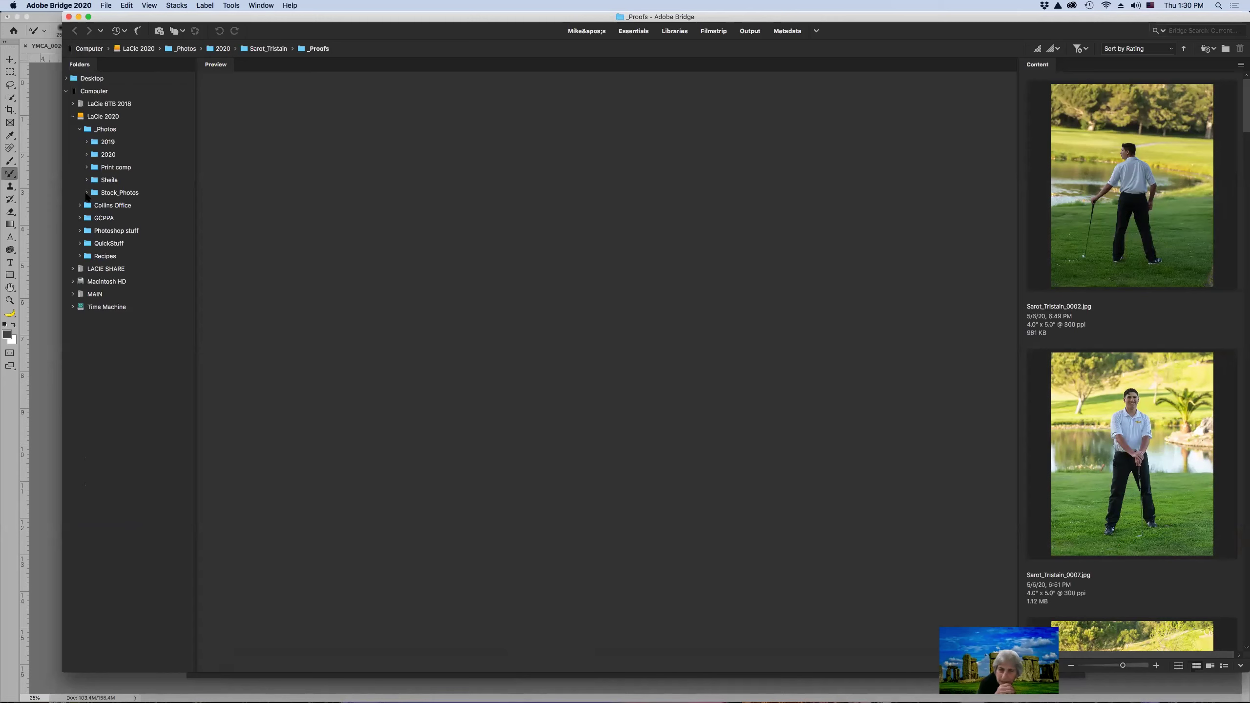
click(87, 194)
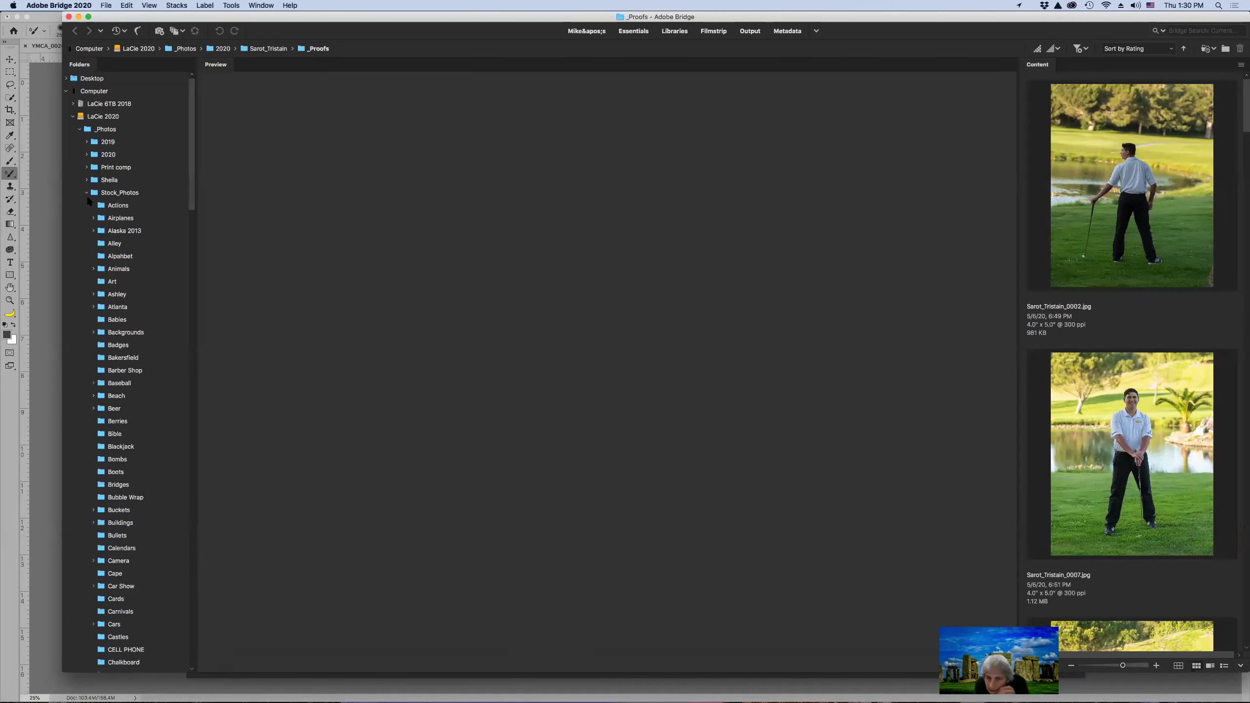
click(113, 626)
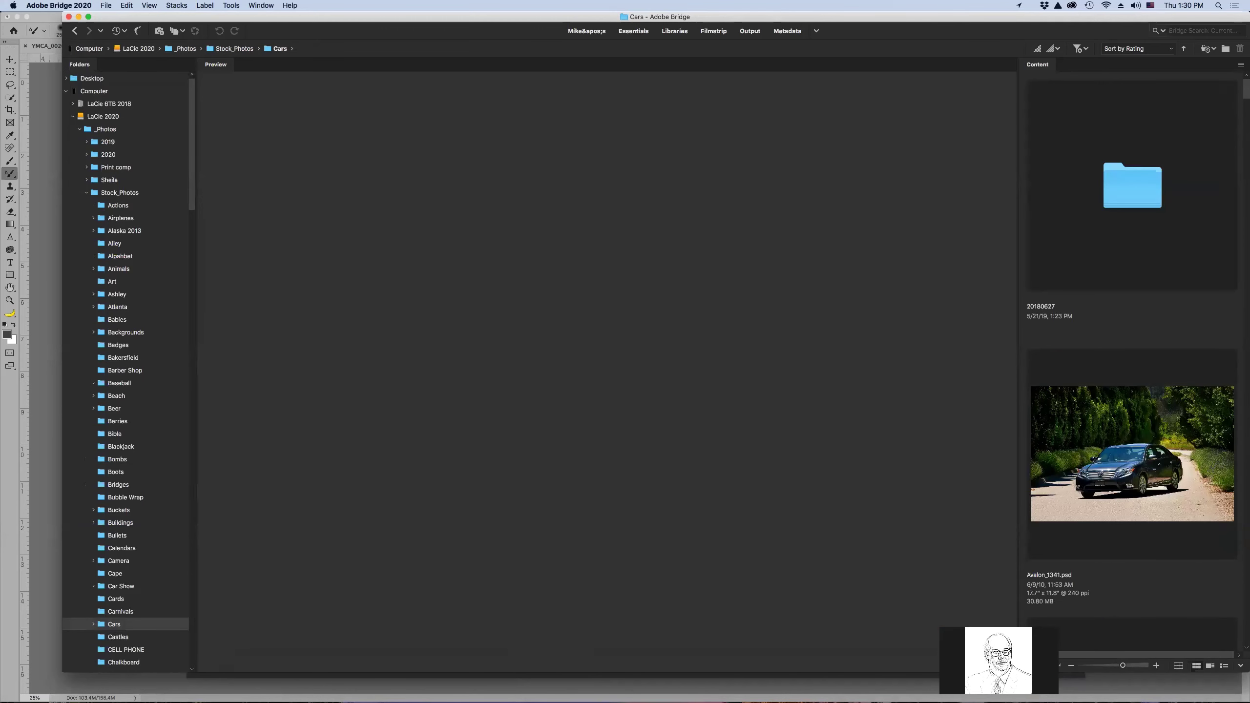
- Open YMCA_0020a.psd in Photoshop to examine the Jurassic Park paint job on the SUV, and close the file
click(1132, 453)
key(Down)
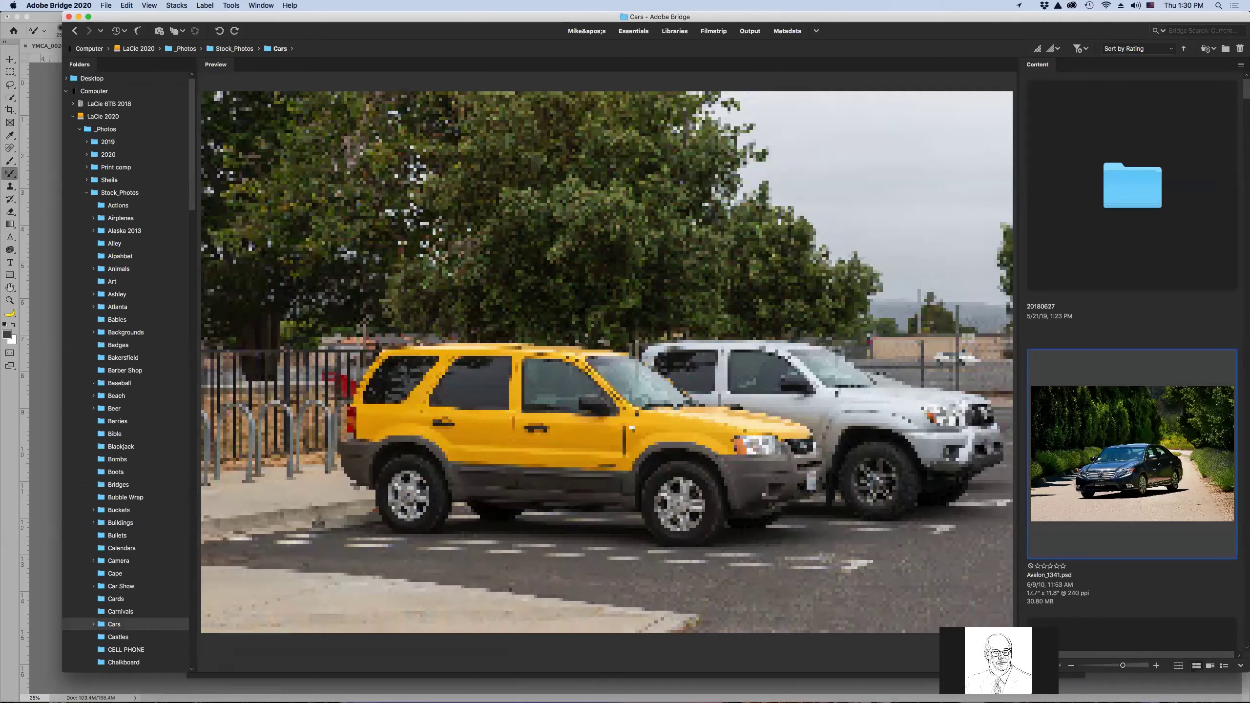
key(Down)
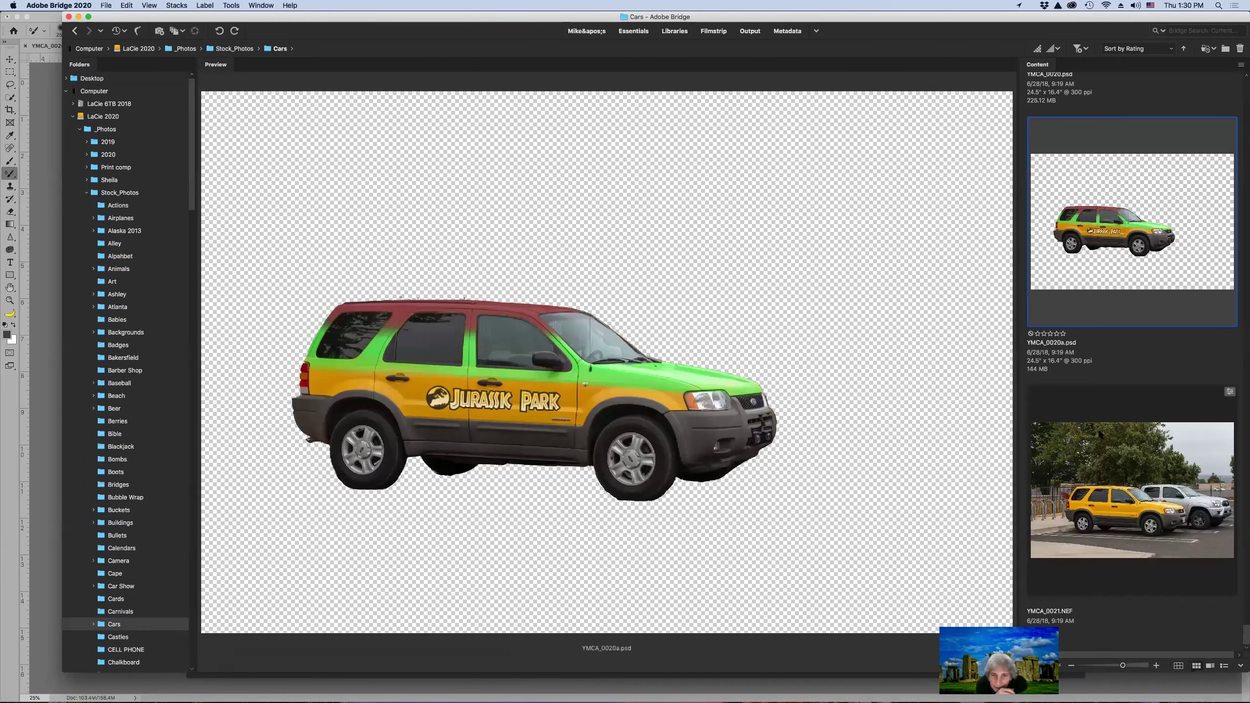
key(Return)
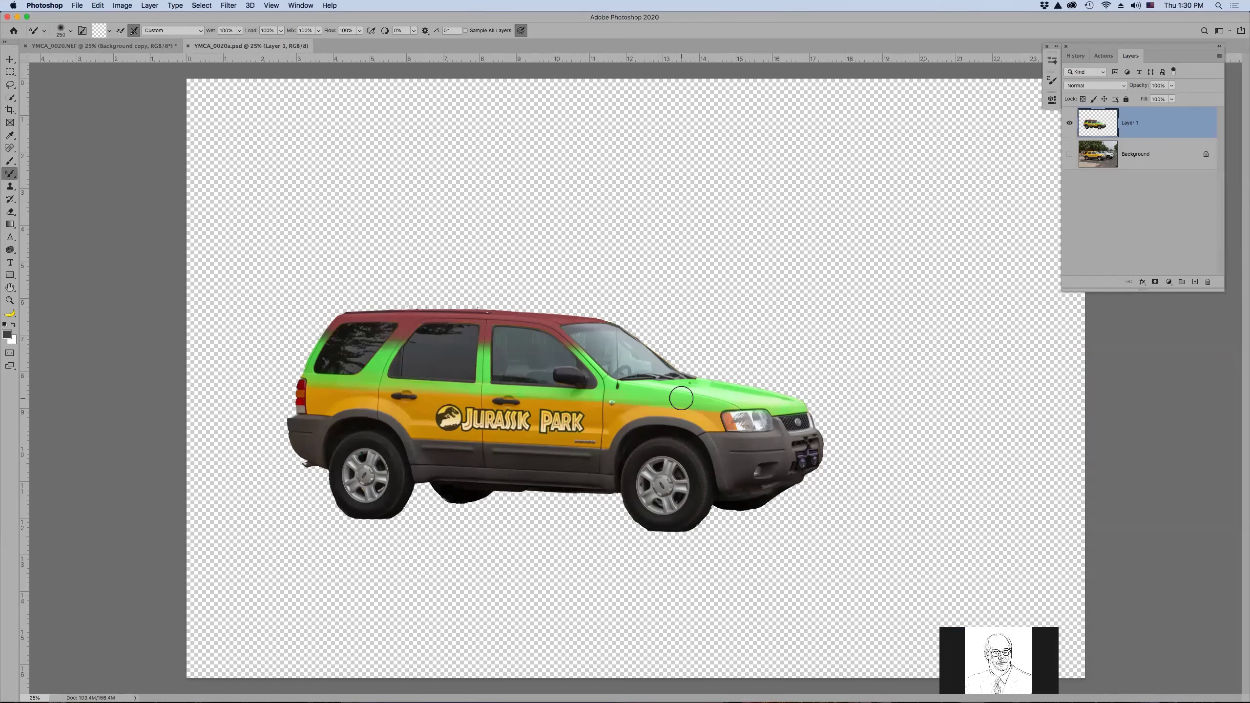
key(super+w)
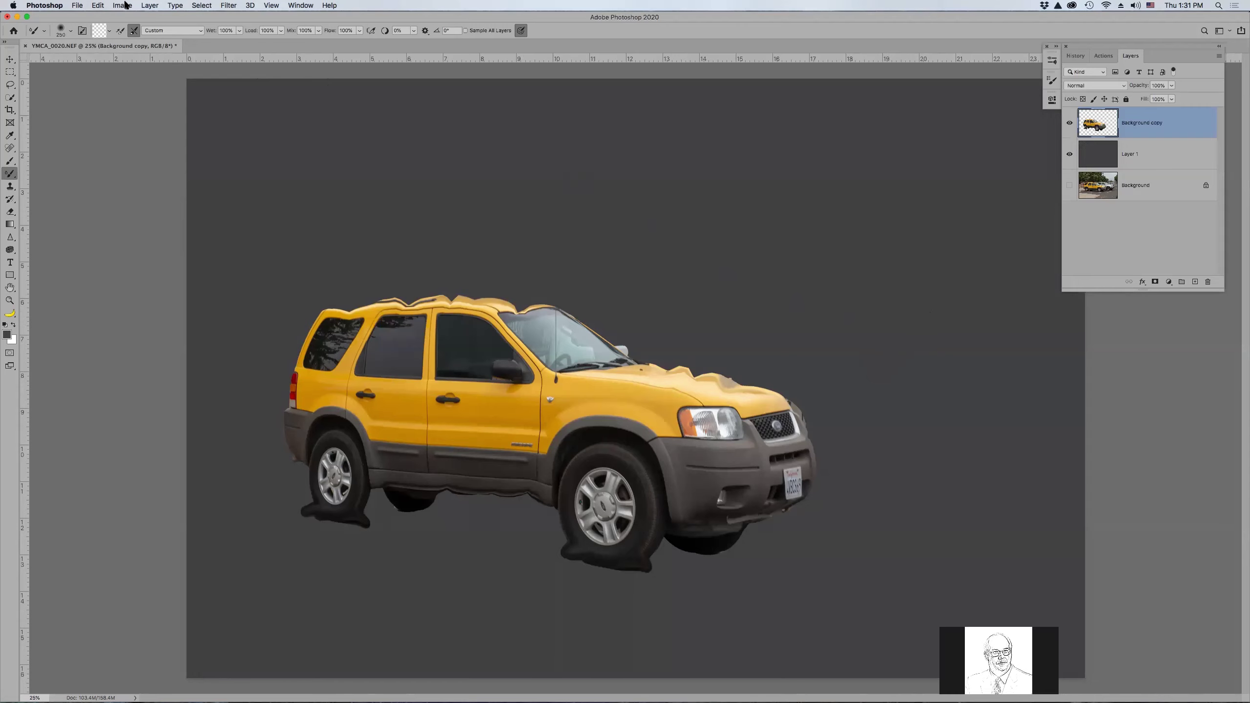
- Start a free transform on the SUV cutout in Distort mode and move it slightly up and to the right
click(98, 6)
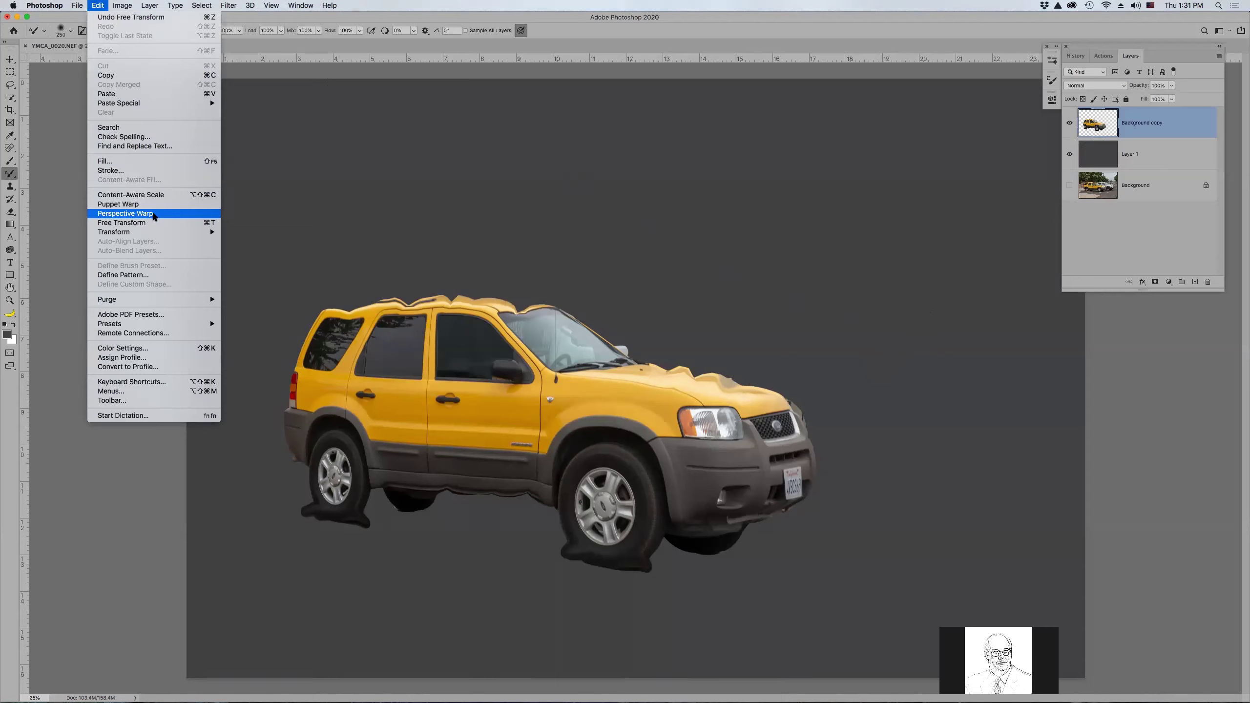
click(654, 366)
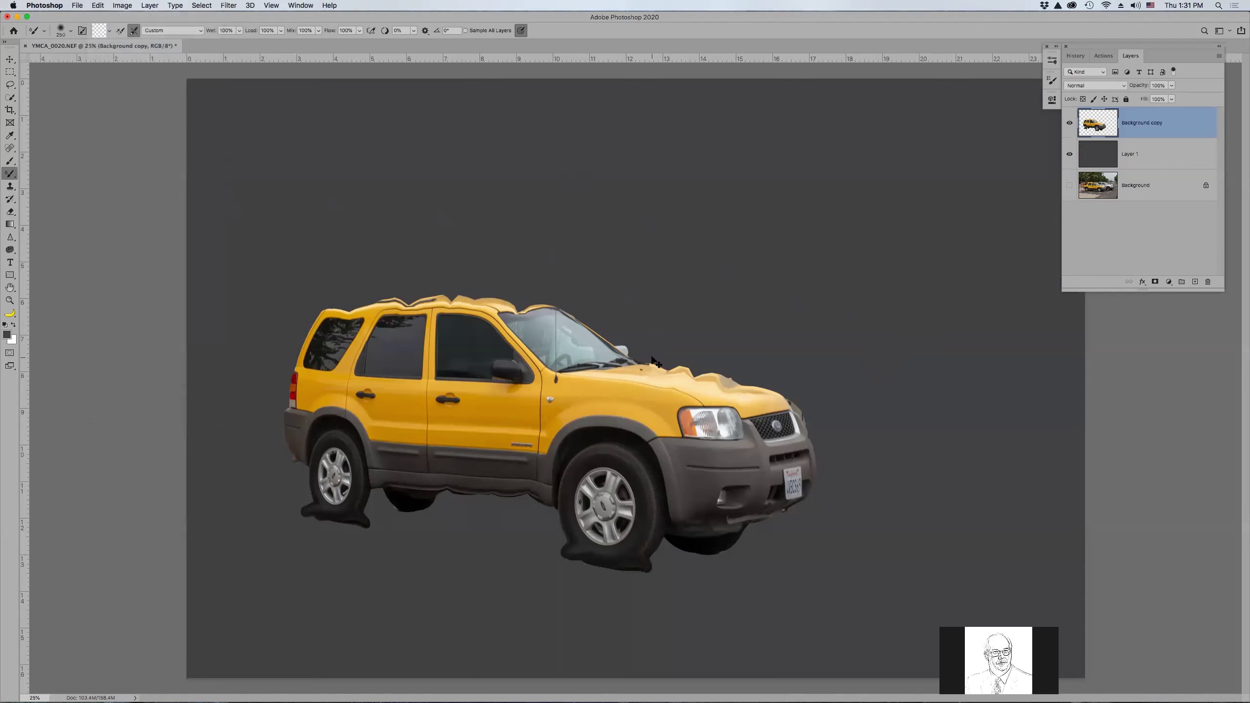
key(super+t)
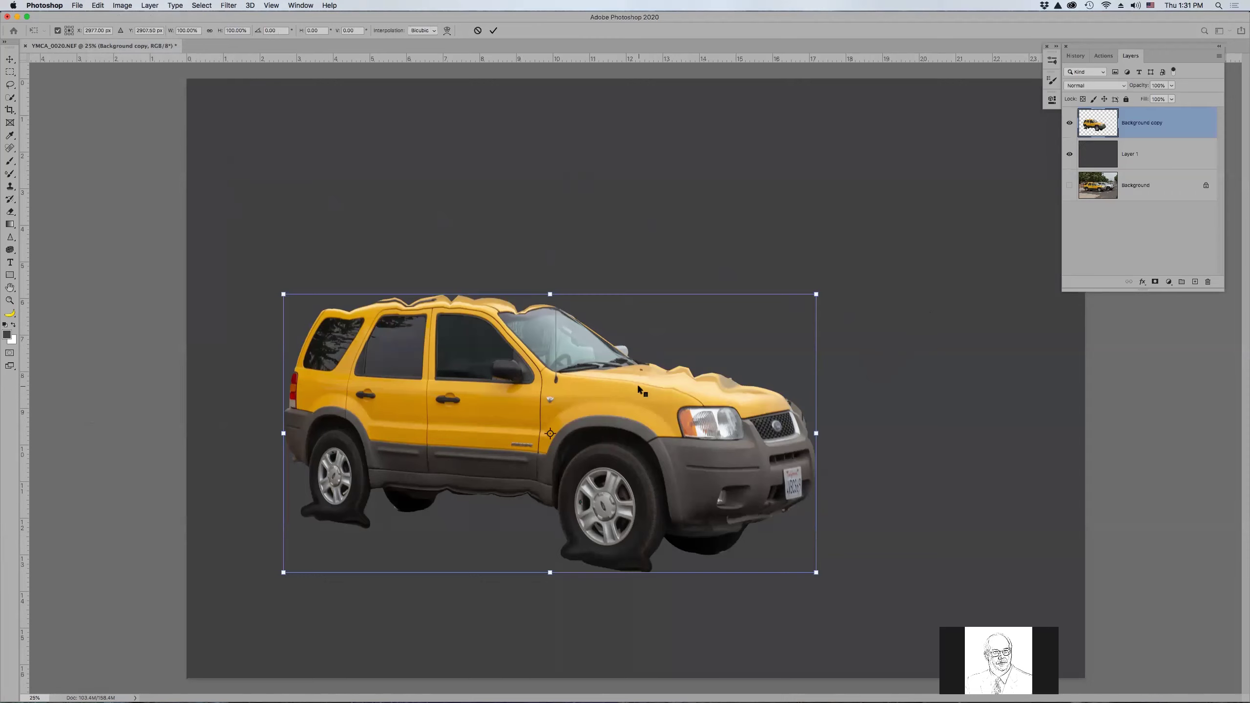
right_click(637, 384)
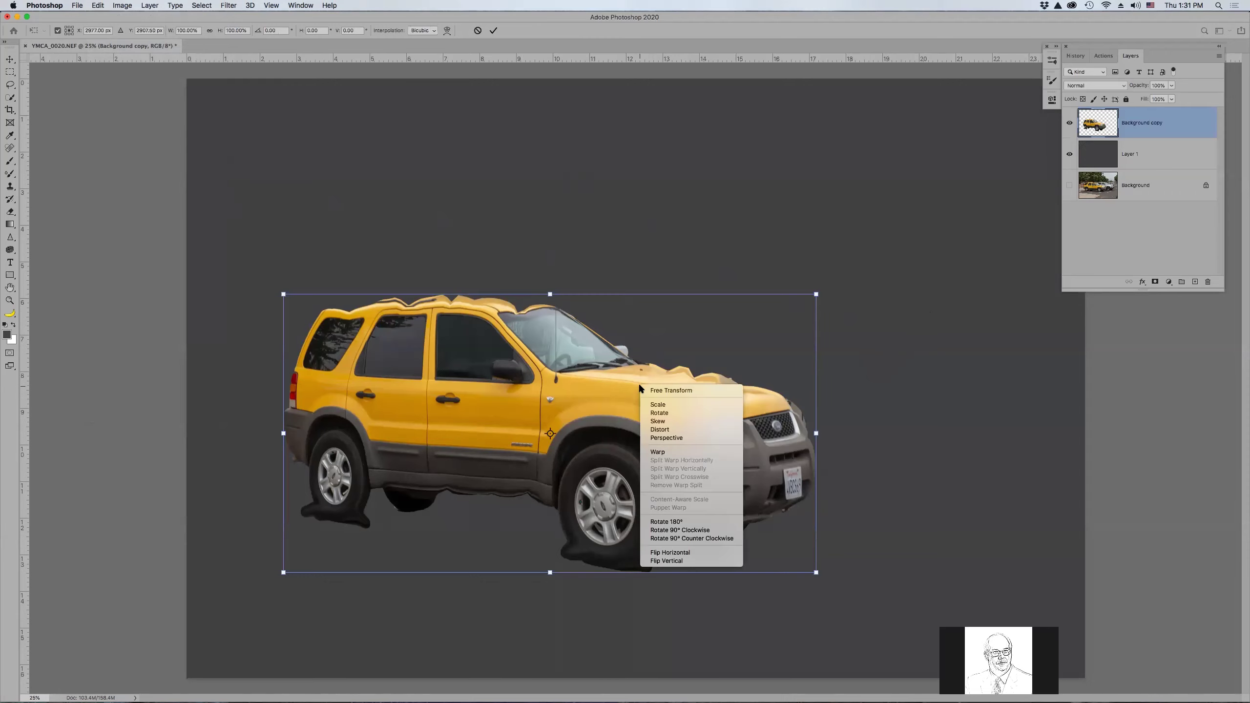
click(669, 430)
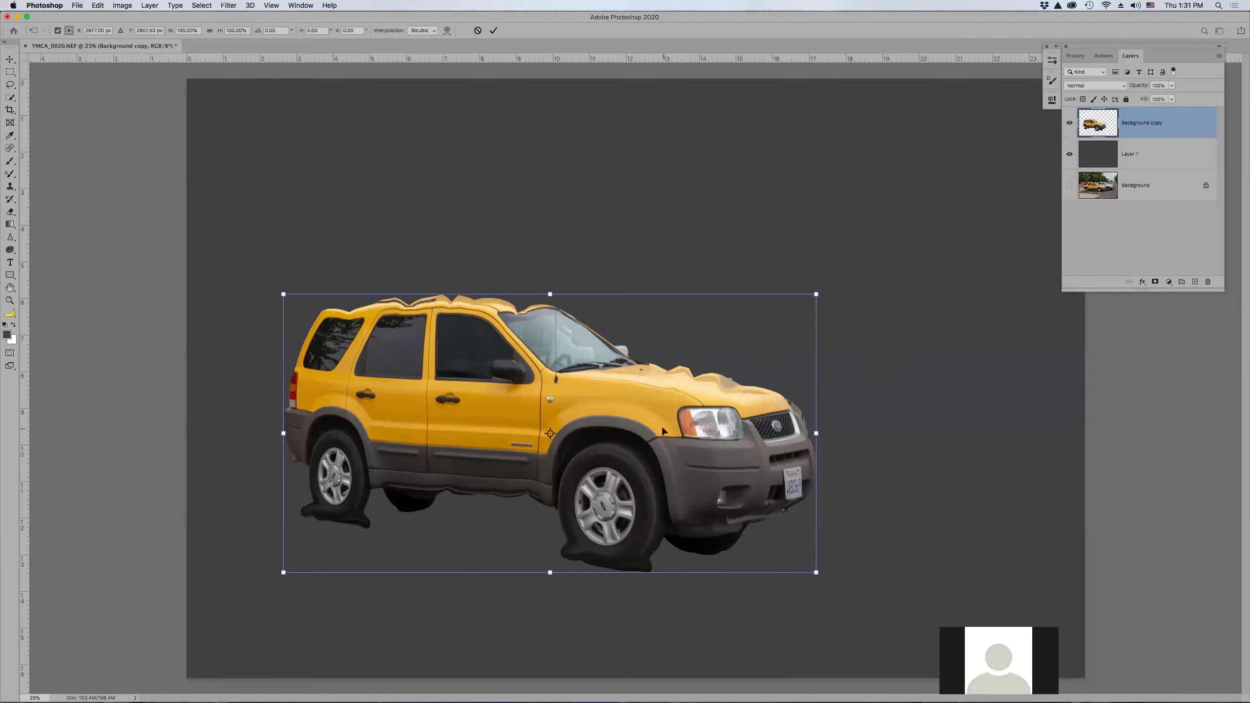
drag(655, 410, 687, 391)
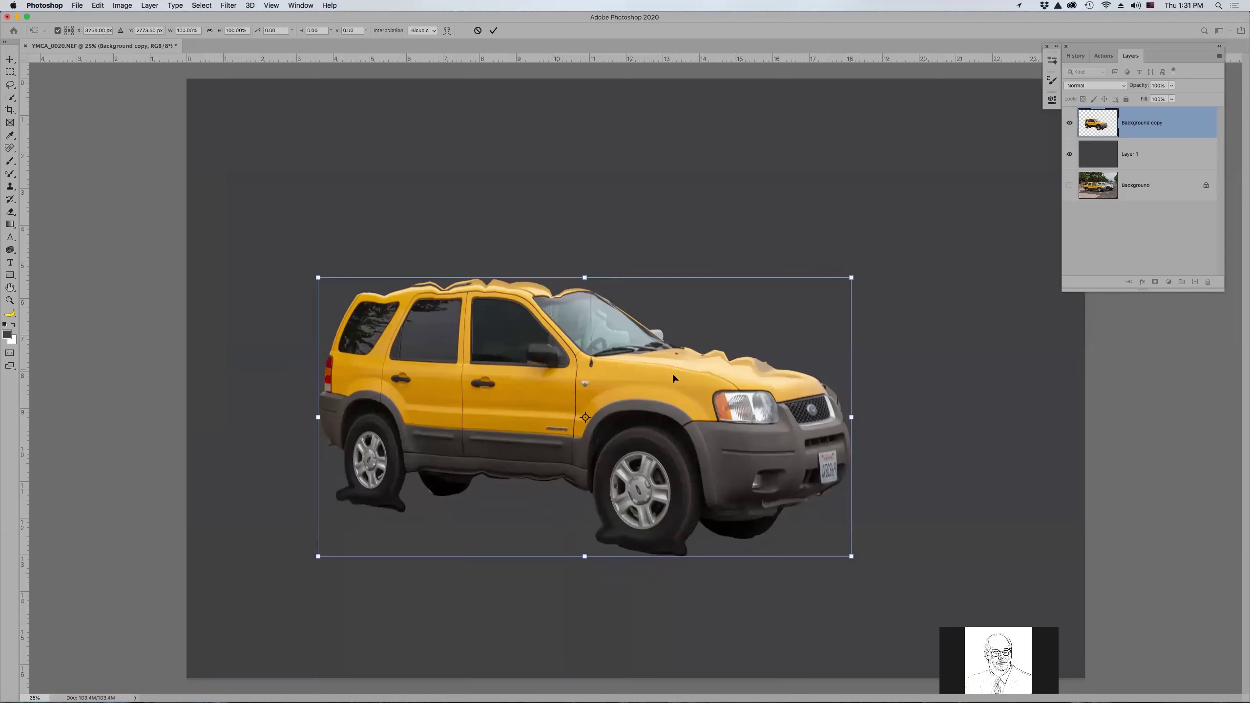
- Distort the SUV cutout by pulling its lower front corner far forward and its upper front corner slightly outward and down, and apply it
right_click(651, 387)
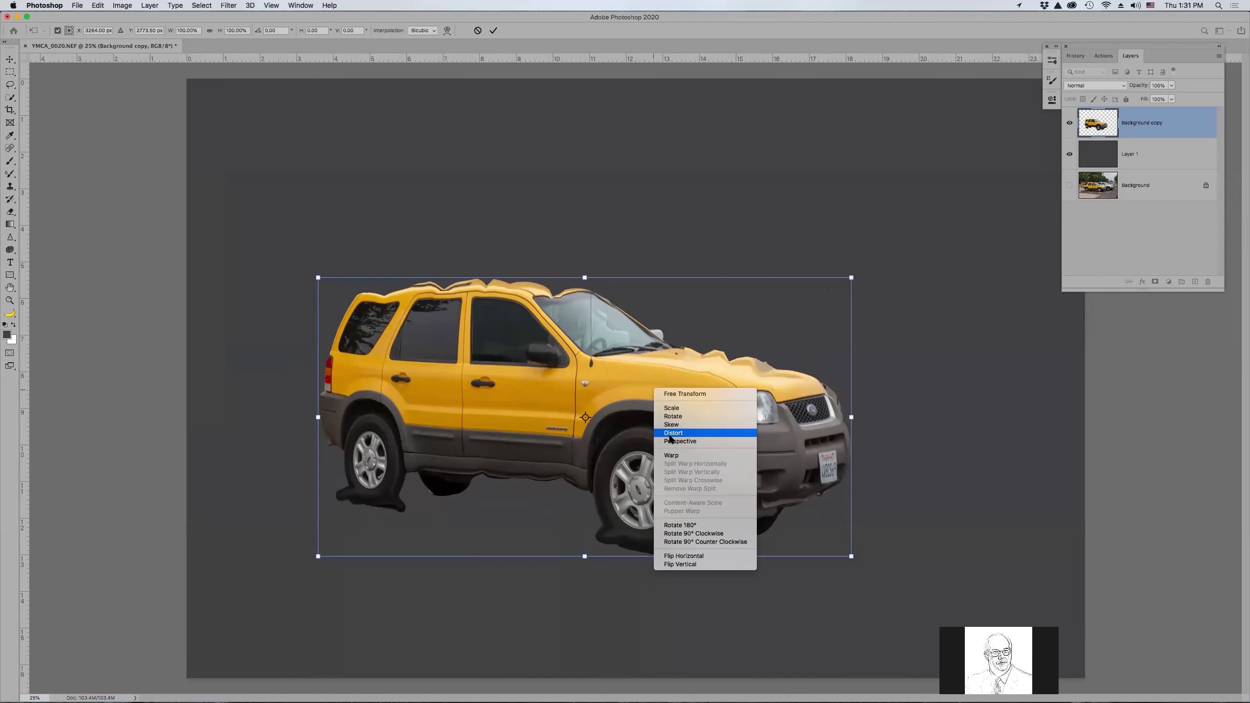
click(672, 433)
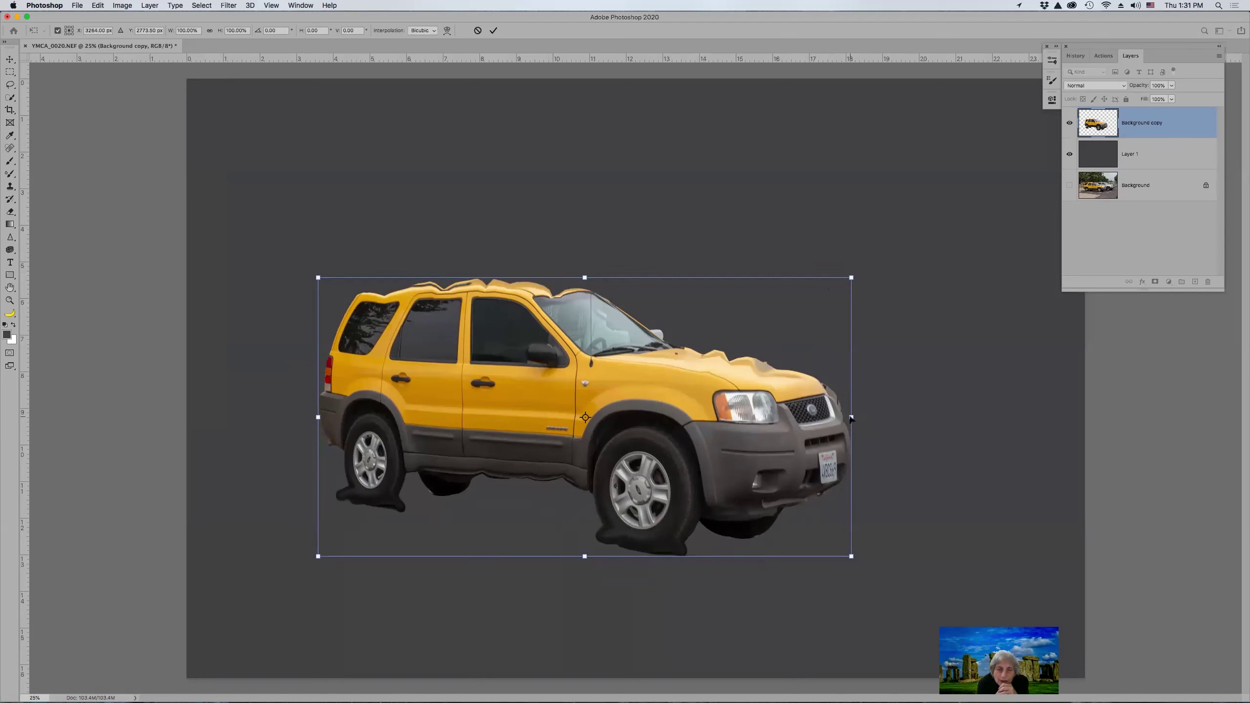
drag(852, 279, 881, 265)
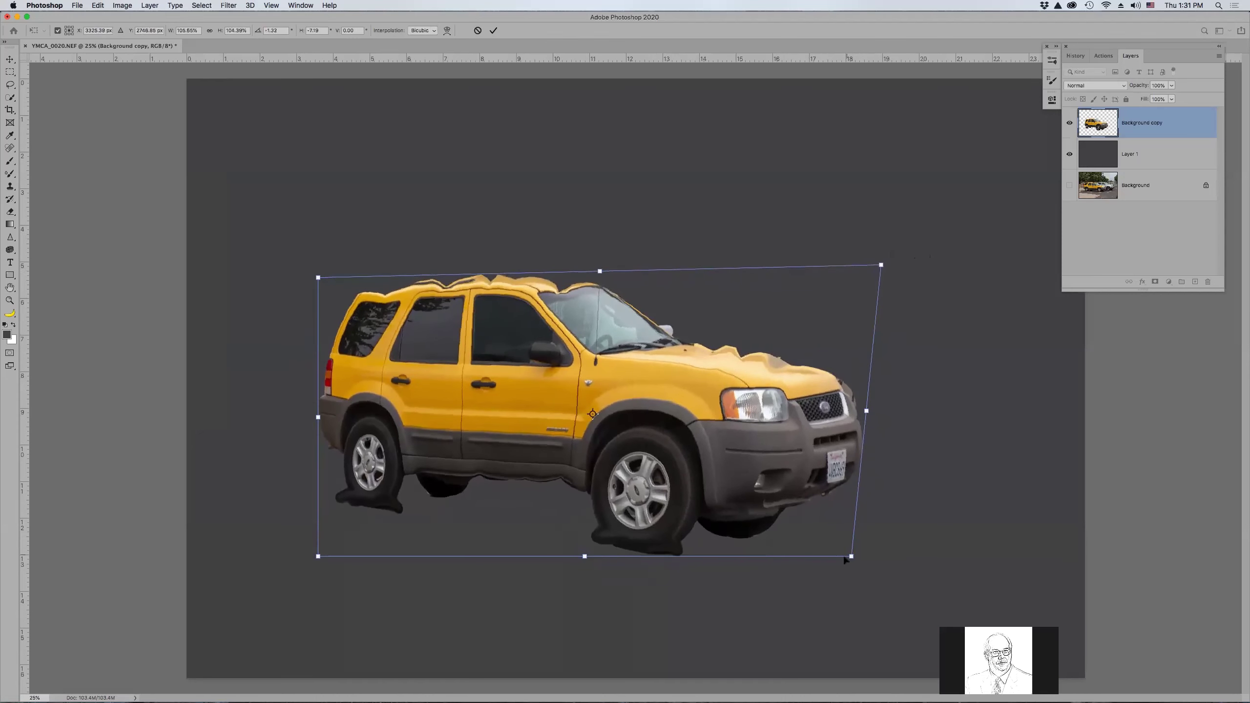
drag(851, 561, 1036, 546)
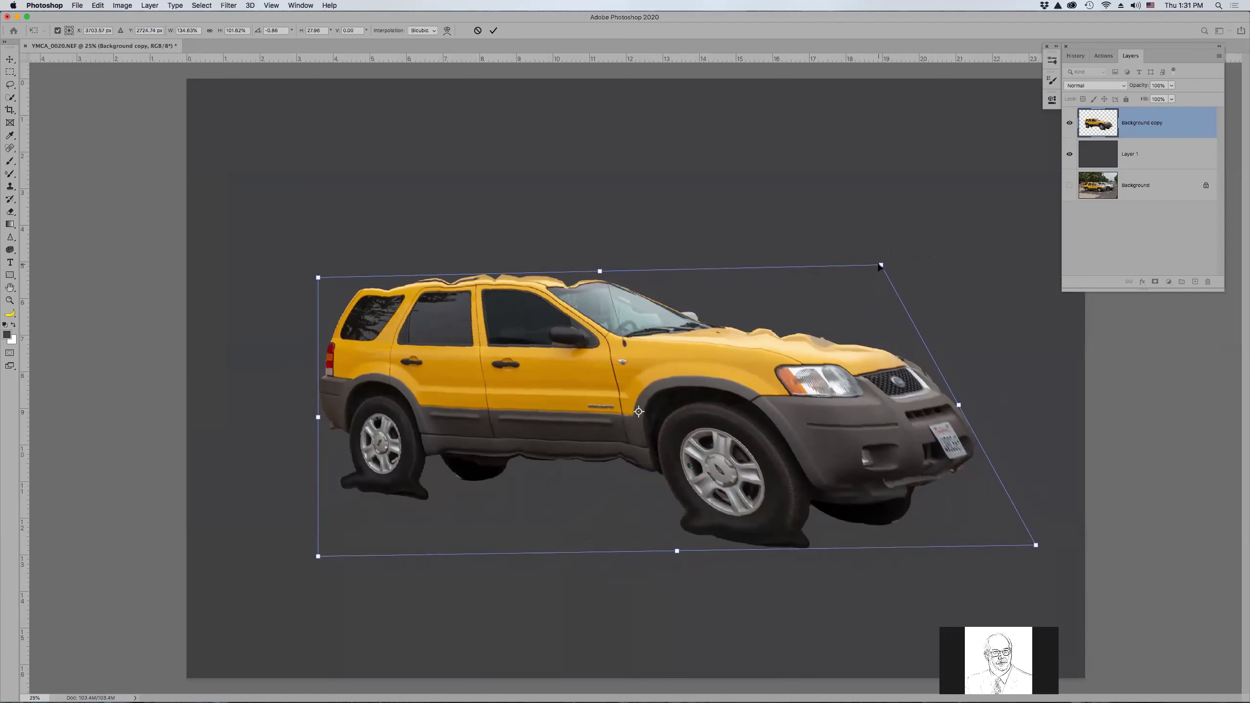
drag(880, 266, 887, 303)
key(Return)
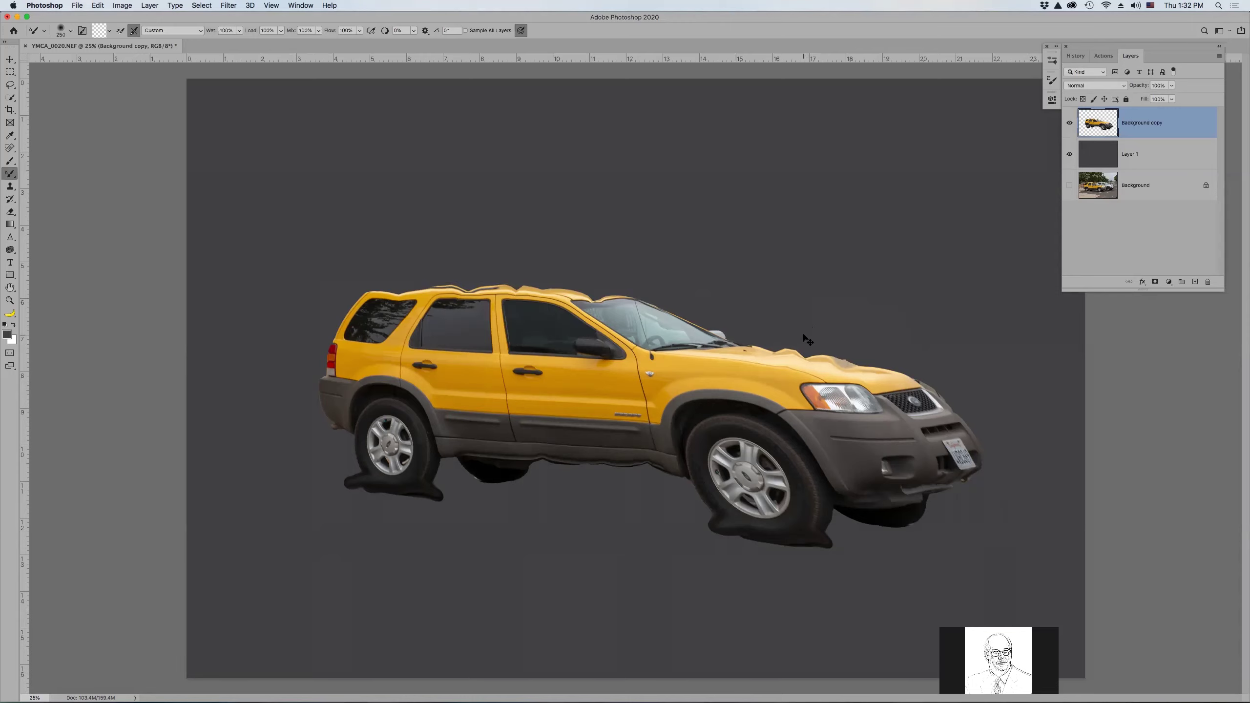
- Start closing the YMCA_0020.NEF document
key(super+w)
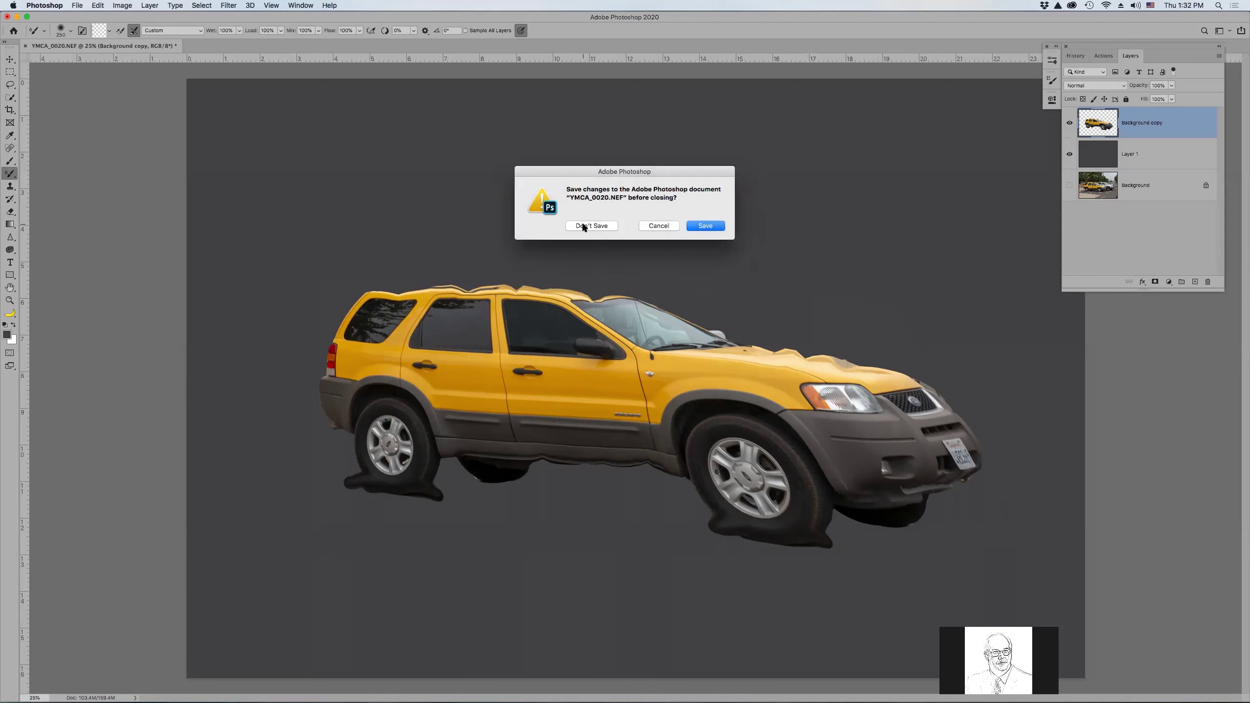